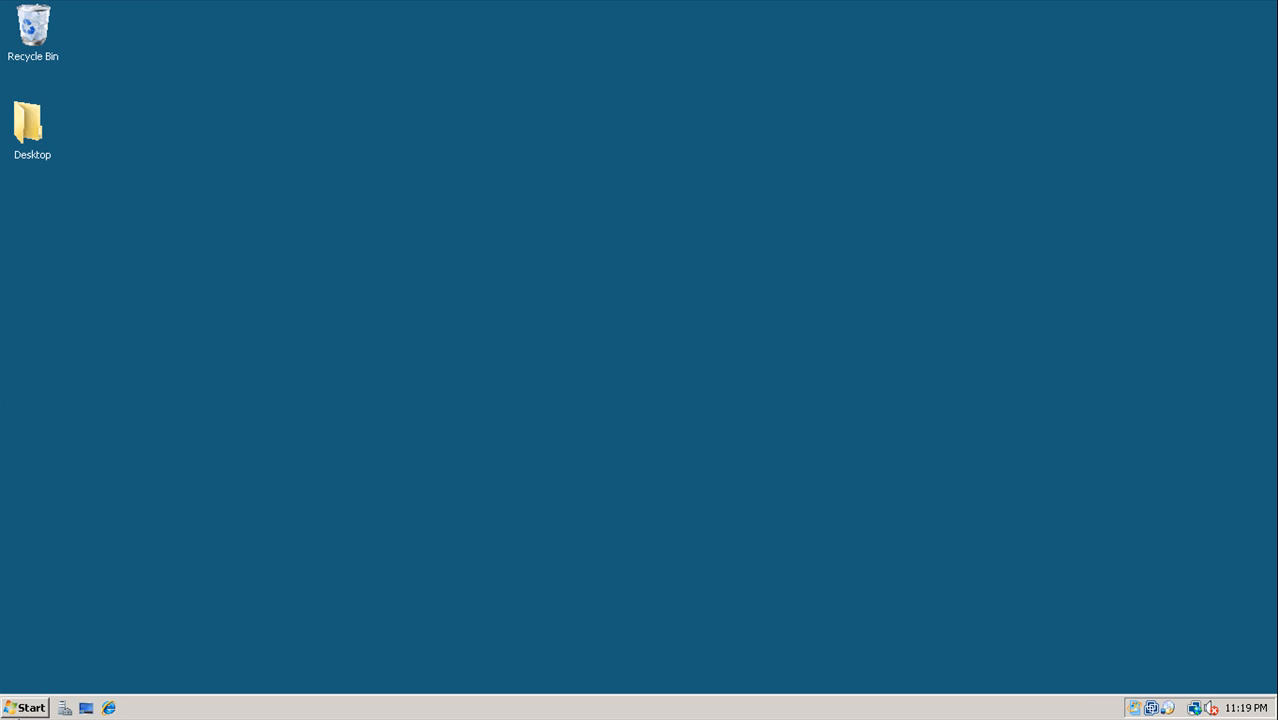
Launch Web Intelligence Rich Client from the Windows program list
{"action": "key", "text": "super"}
{"action": "left_click", "coordinate": [85, 396]}
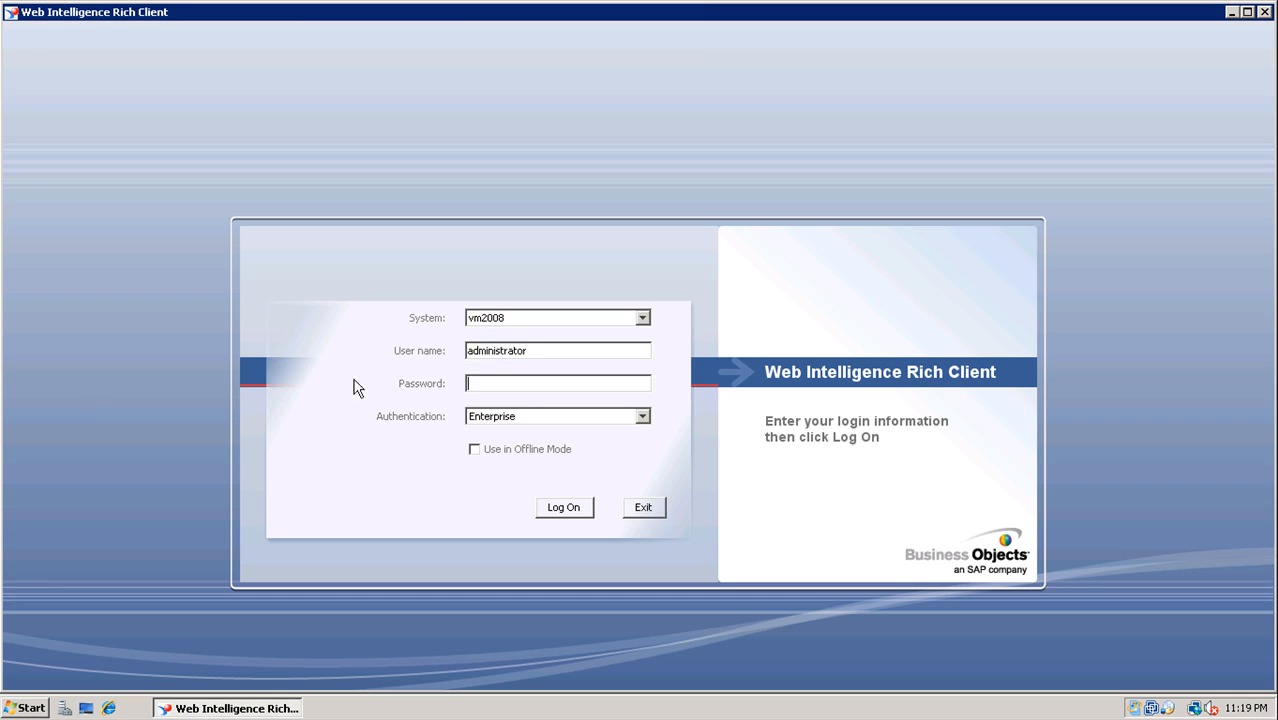
Enter the account password, log on, and start a new document on the eFashion universe
{"action": "type", "text": "********"}
{"action": "left_click", "coordinate": [575, 509]}
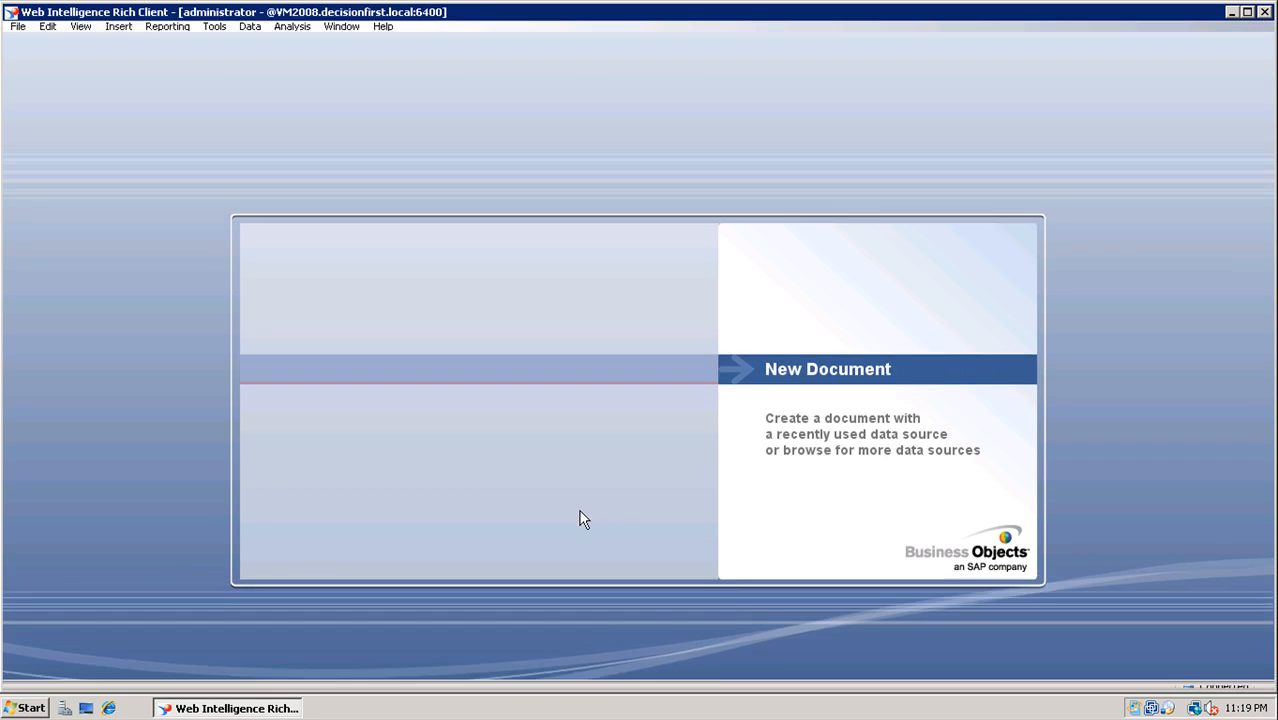
{"action": "mouse_move", "coordinate": [305, 334]}
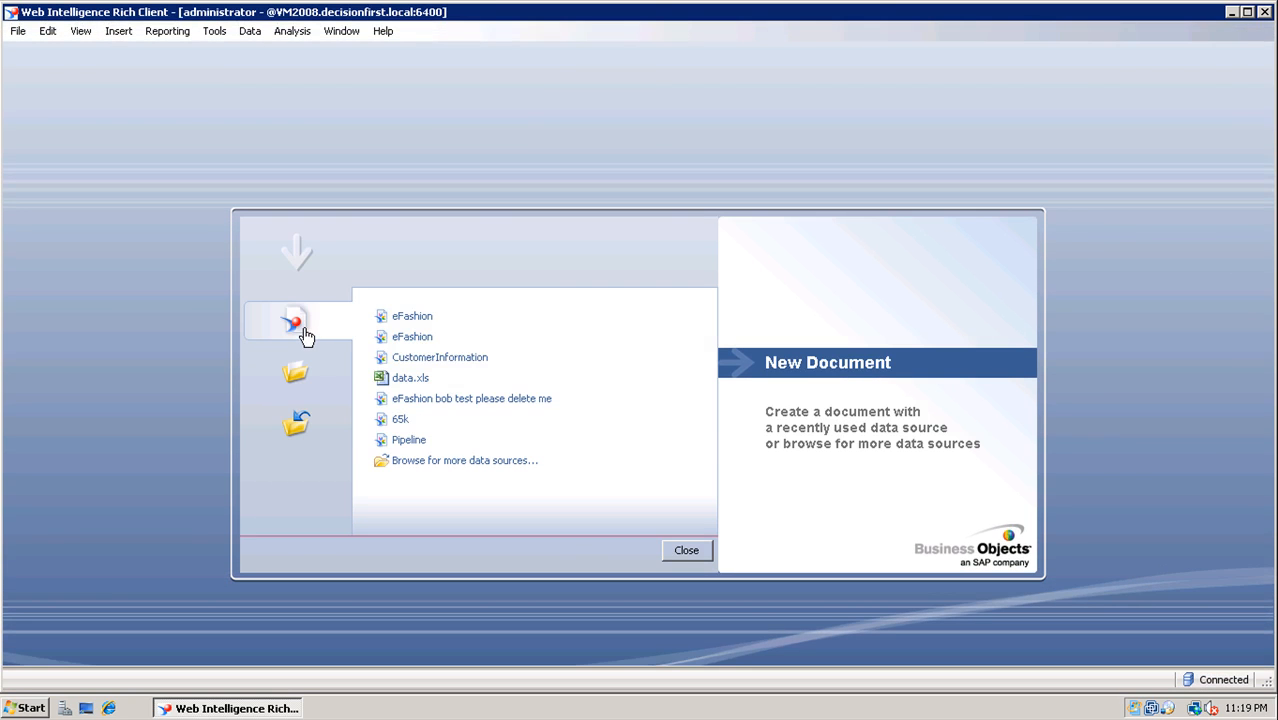
{"action": "left_click", "coordinate": [414, 317]}
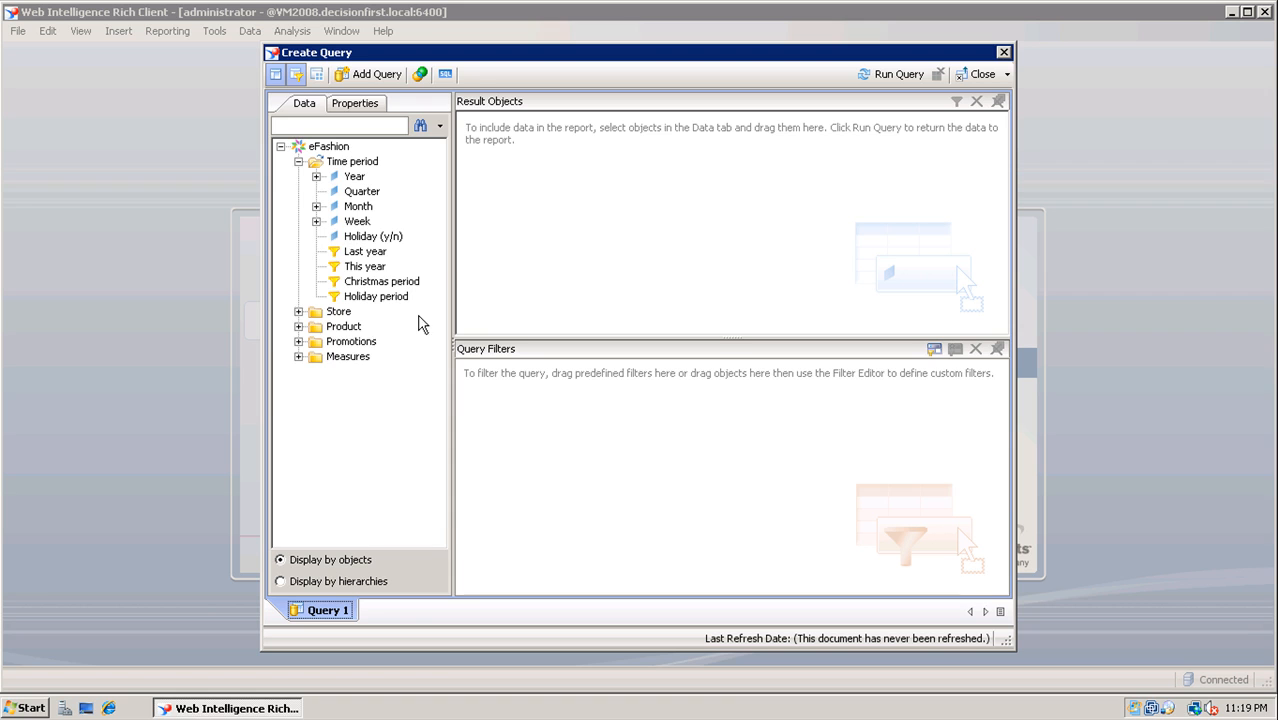
Add Store name, City, State and Sales revenue to the query results and run it
{"action": "left_click", "coordinate": [298, 161]}
{"action": "left_click", "coordinate": [298, 176]}
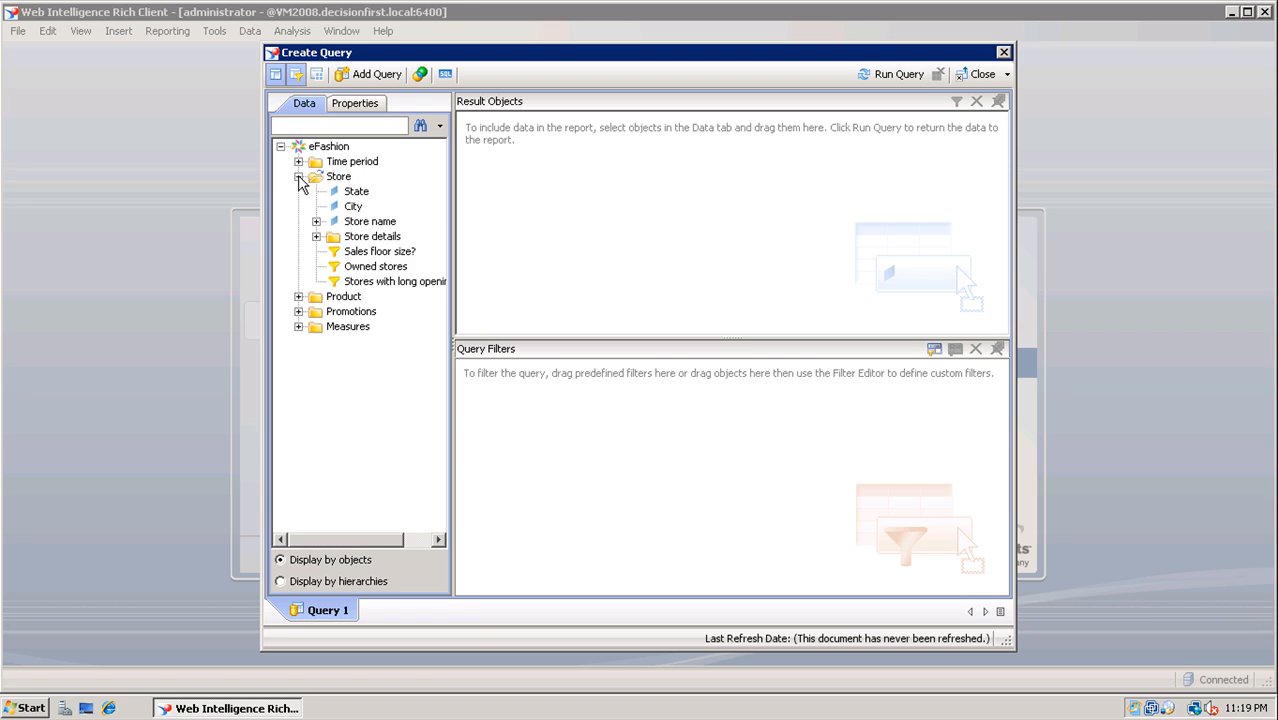
{"action": "double_click", "coordinate": [356, 224]}
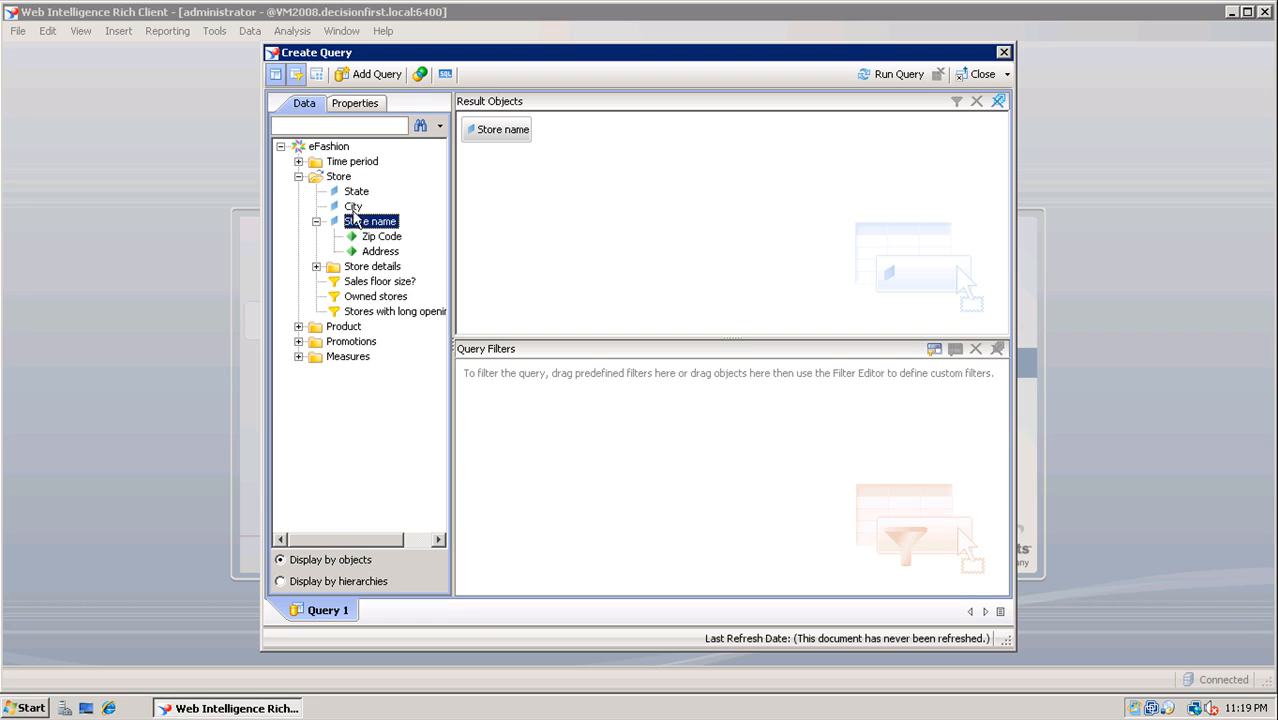
{"action": "left_click", "coordinate": [354, 207]}
{"action": "double_click", "coordinate": [354, 207]}
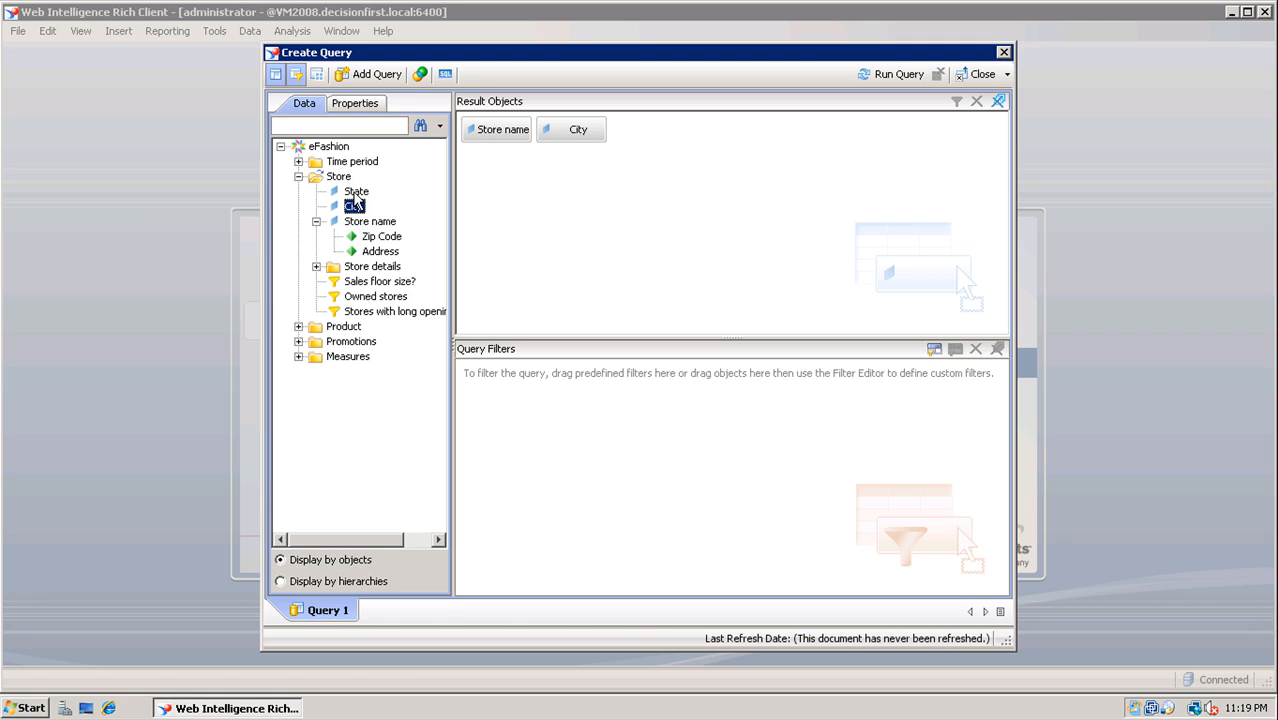
{"action": "double_click", "coordinate": [355, 192]}
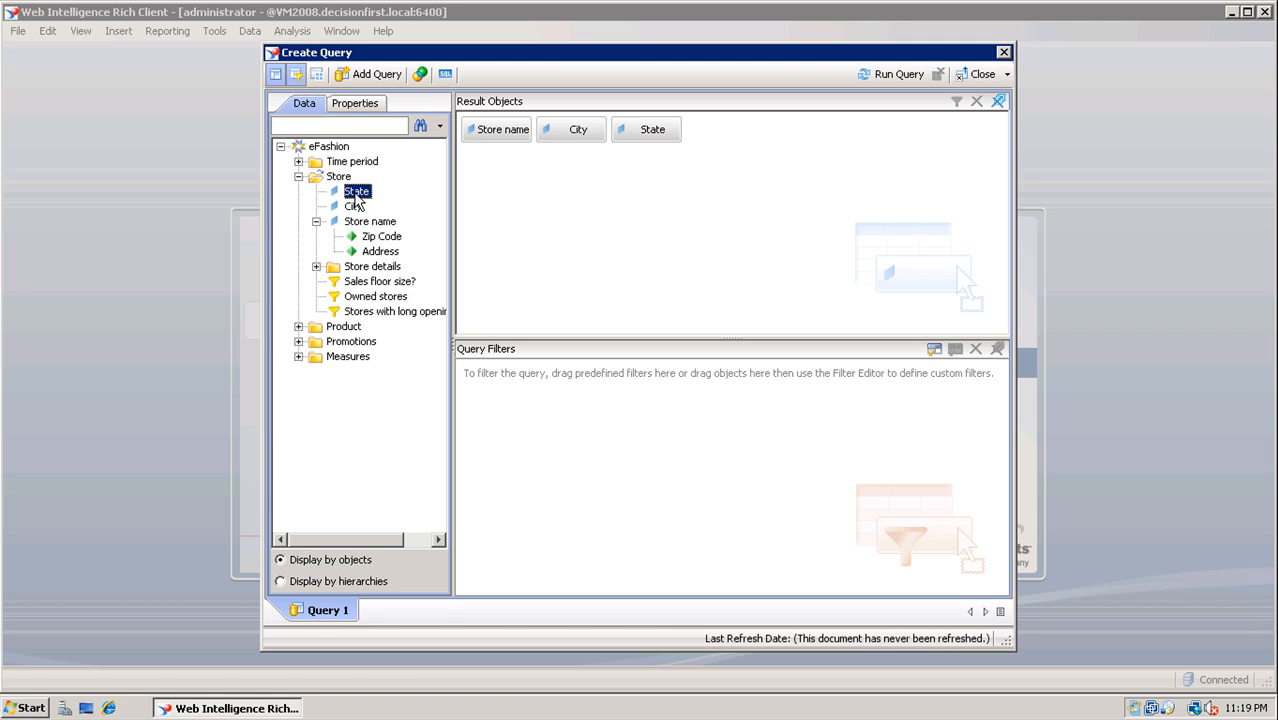
{"action": "left_click", "coordinate": [299, 357]}
{"action": "left_click_drag", "start_coordinate": [372, 372], "coordinate": [594, 315]}
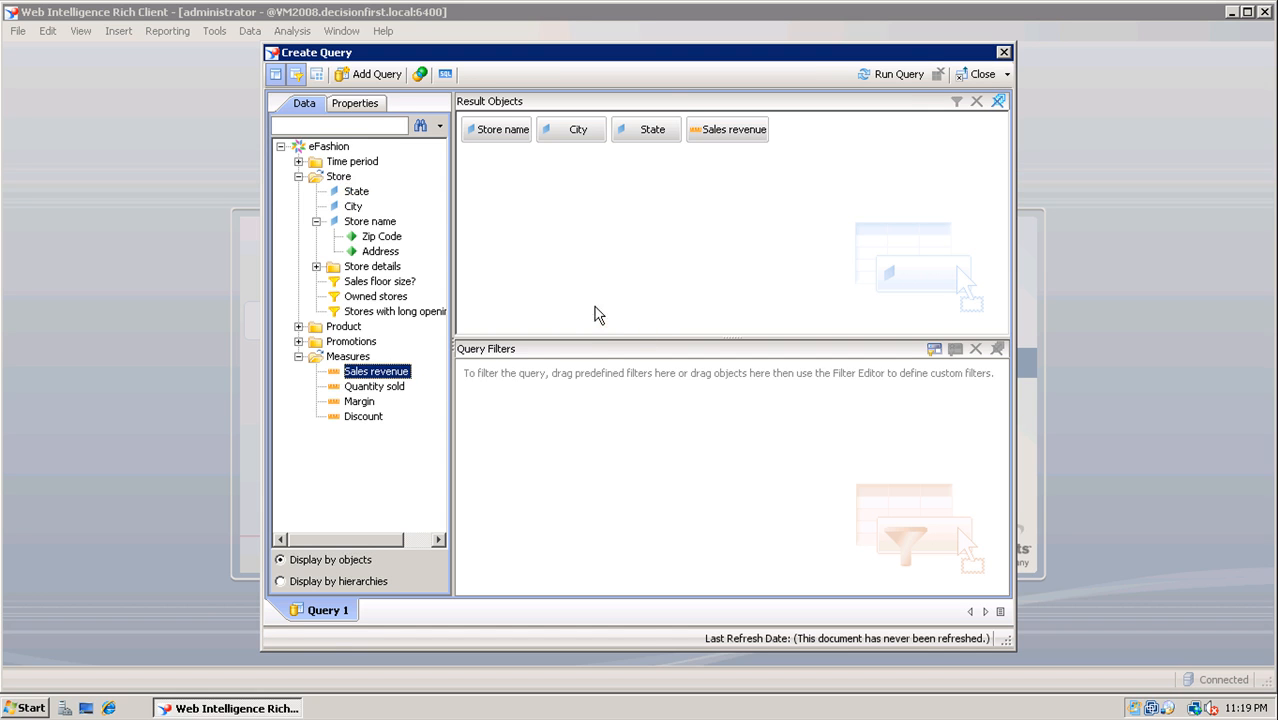
{"action": "left_click", "coordinate": [899, 74]}
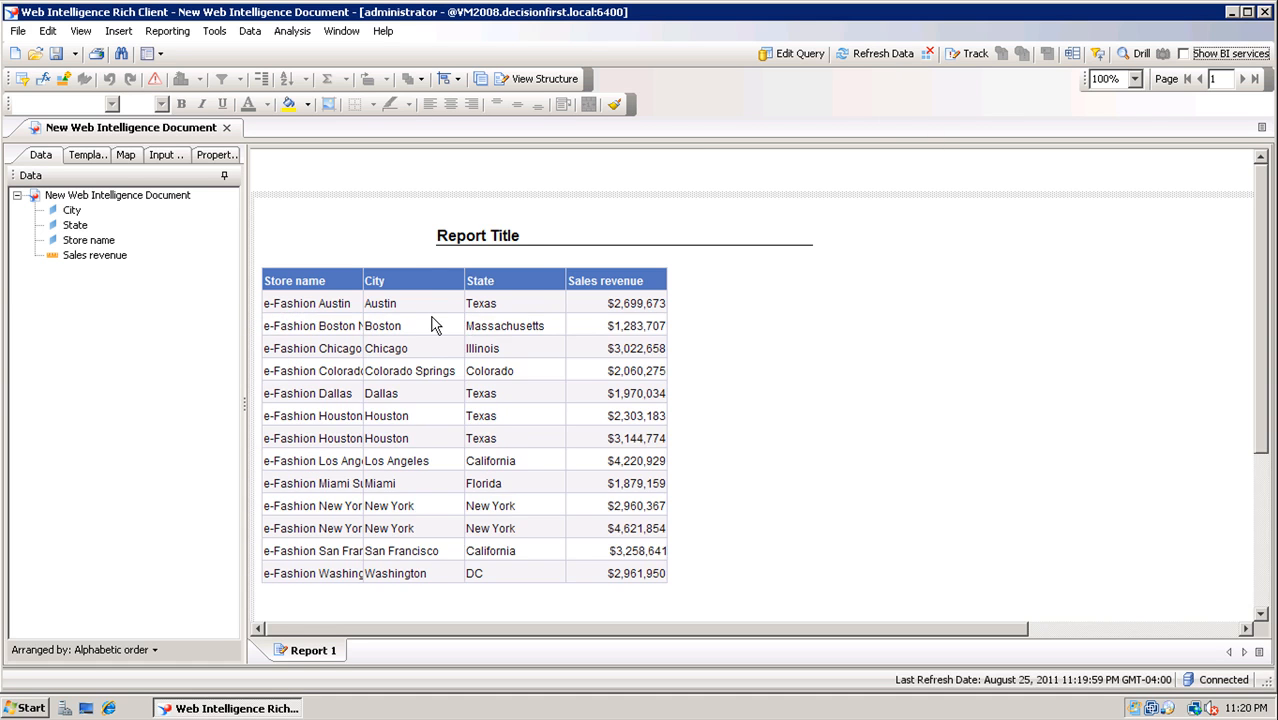
Select the store, city, state and revenue table block and start saving the document
{"action": "left_click", "coordinate": [428, 262]}
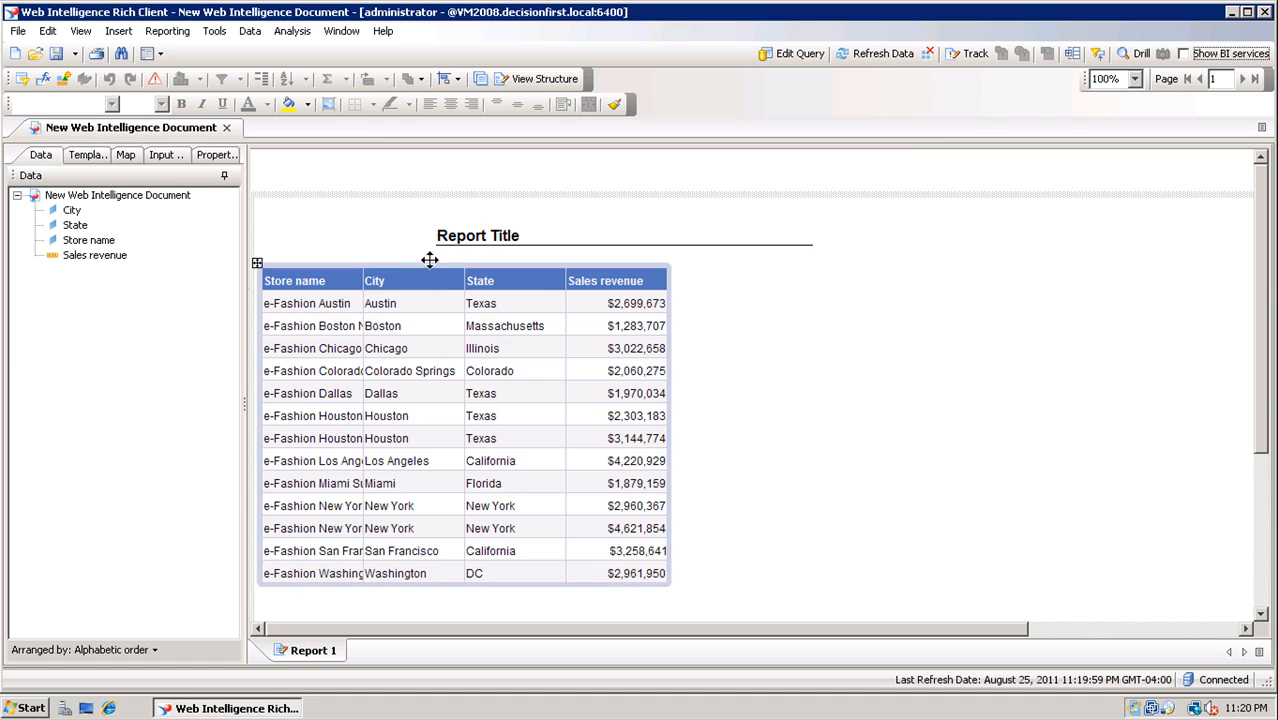
{"action": "left_click", "coordinate": [429, 261]}
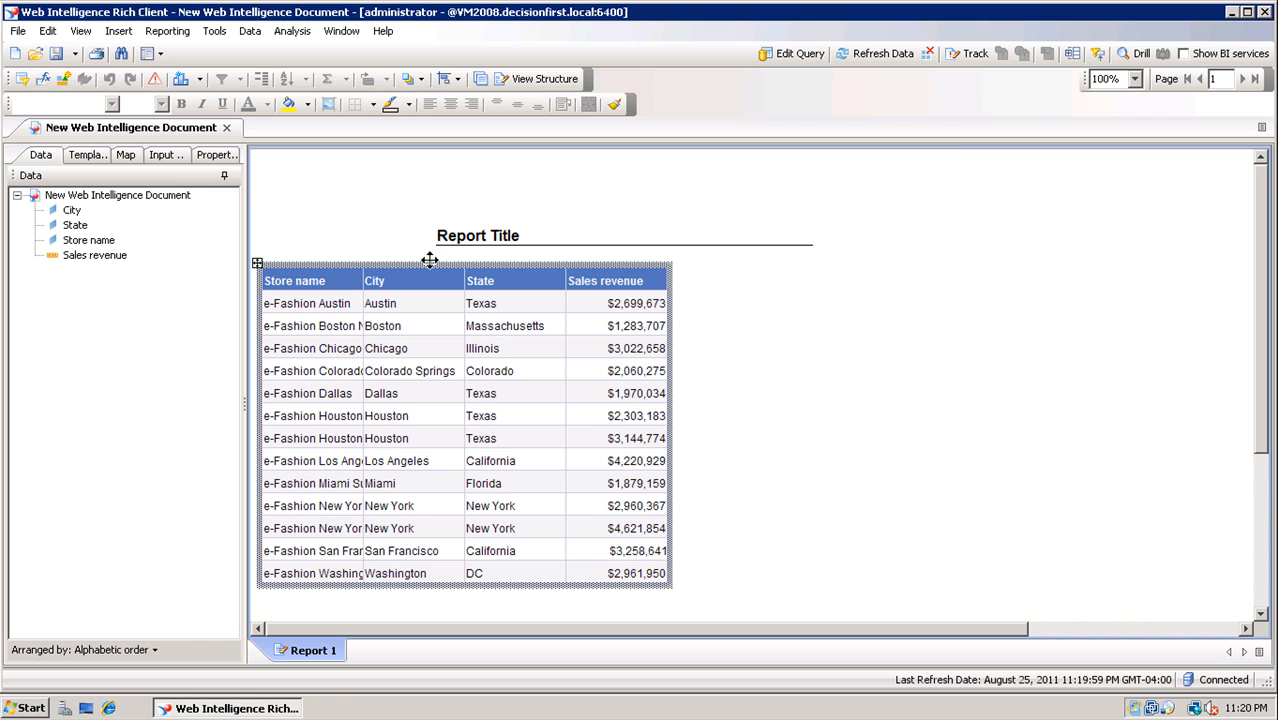
{"action": "left_click", "coordinate": [58, 53]}
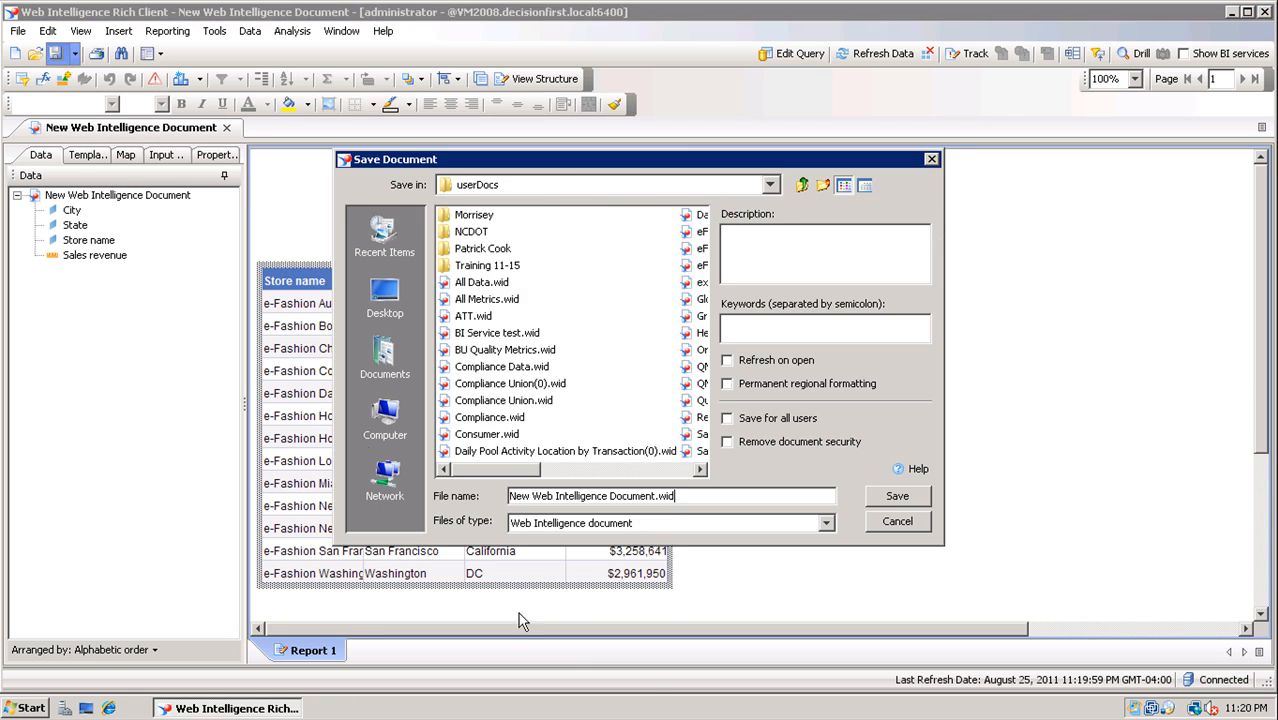
Save the report as 'eFashion Sales Revenue' in userDocs
{"action": "left_click_drag", "start_coordinate": [656, 495], "coordinate": [427, 495]}
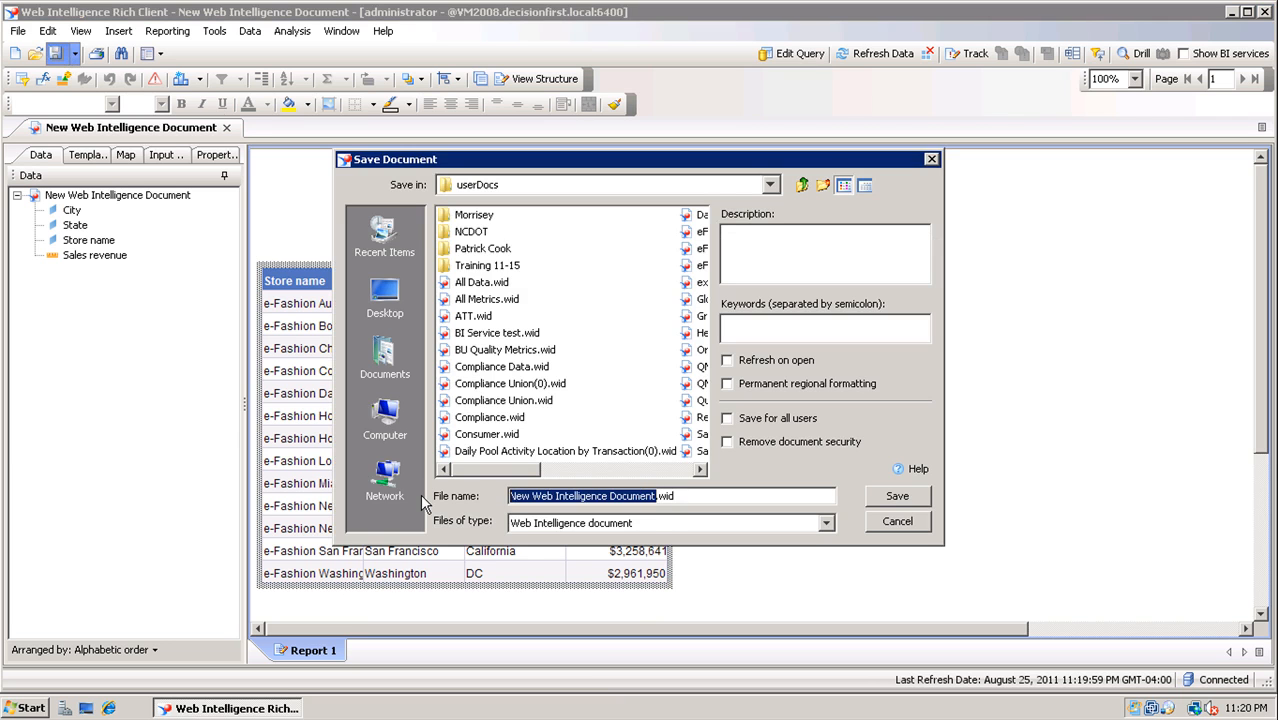
{"action": "type", "text": "eFashion Sales Revenue"}
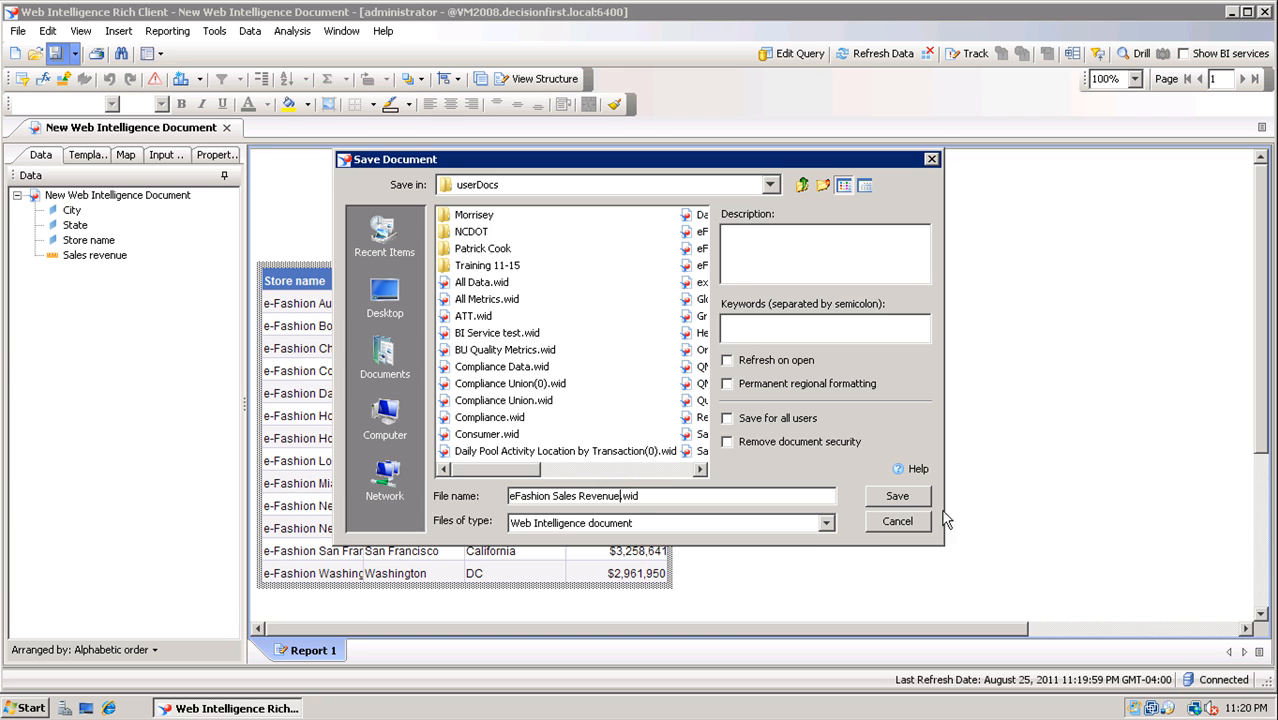
{"action": "left_click", "coordinate": [890, 494]}
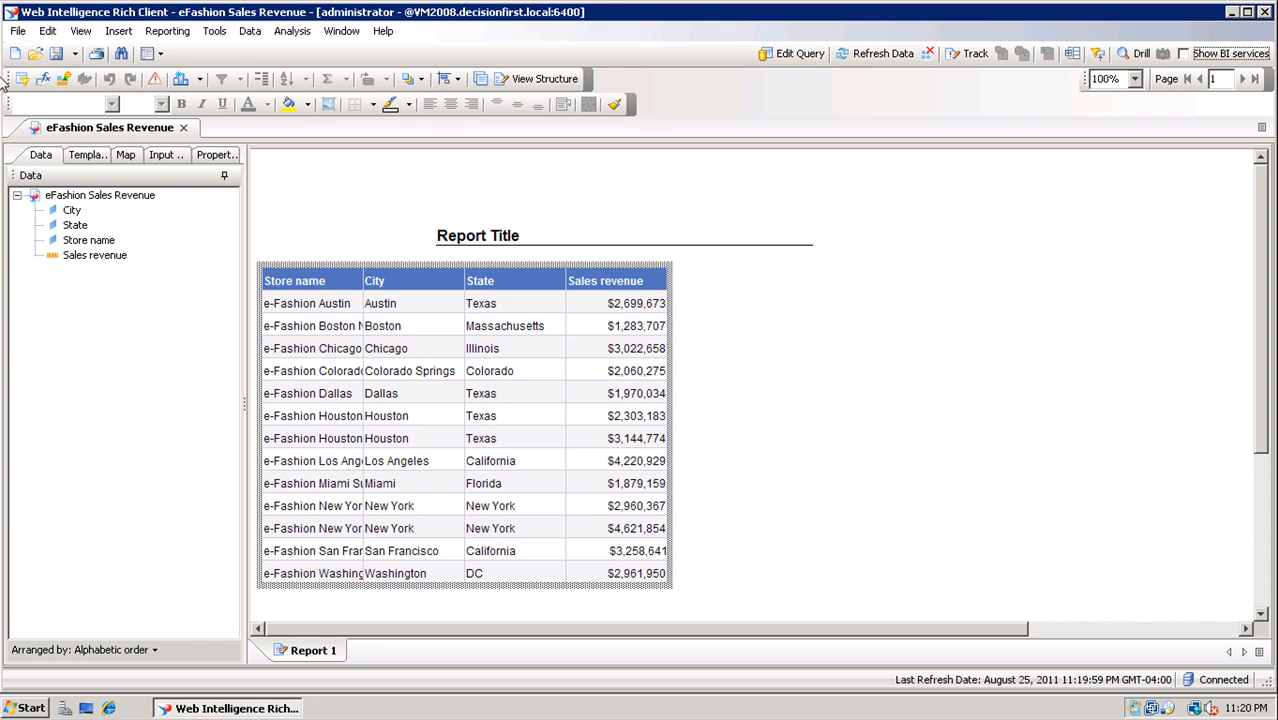
{"action": "left_click", "coordinate": [20, 33]}
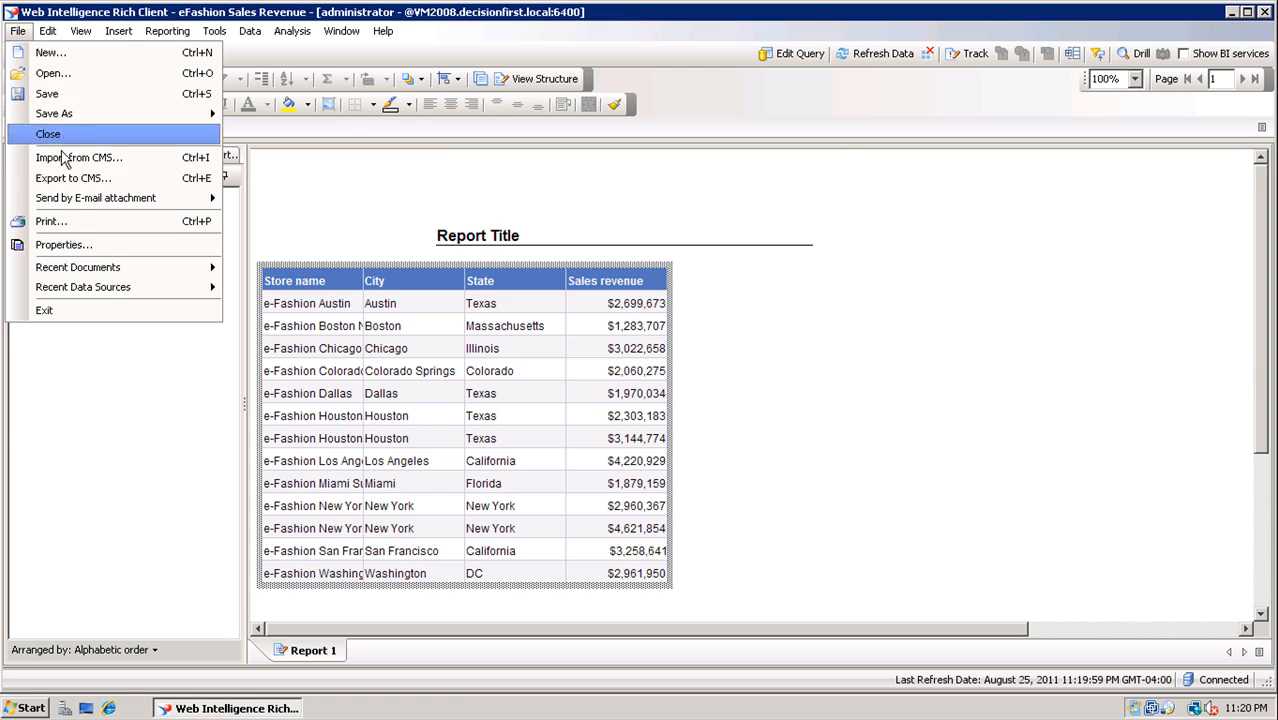
Export the eFashion Sales Revenue document to the Wellesley folder under Public Folders on the CMS
{"action": "left_click", "coordinate": [75, 187]}
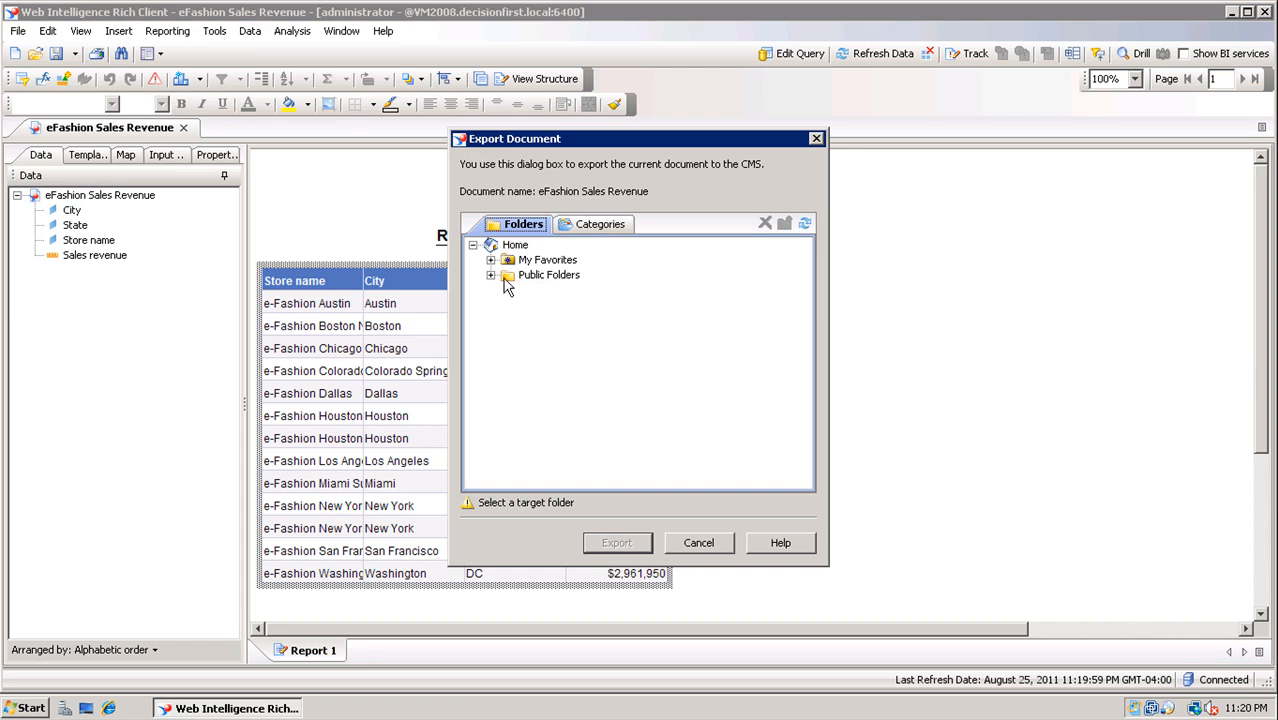
{"action": "scroll", "coordinate": [505, 333], "scroll_direction": "down", "scroll_amount": 8}
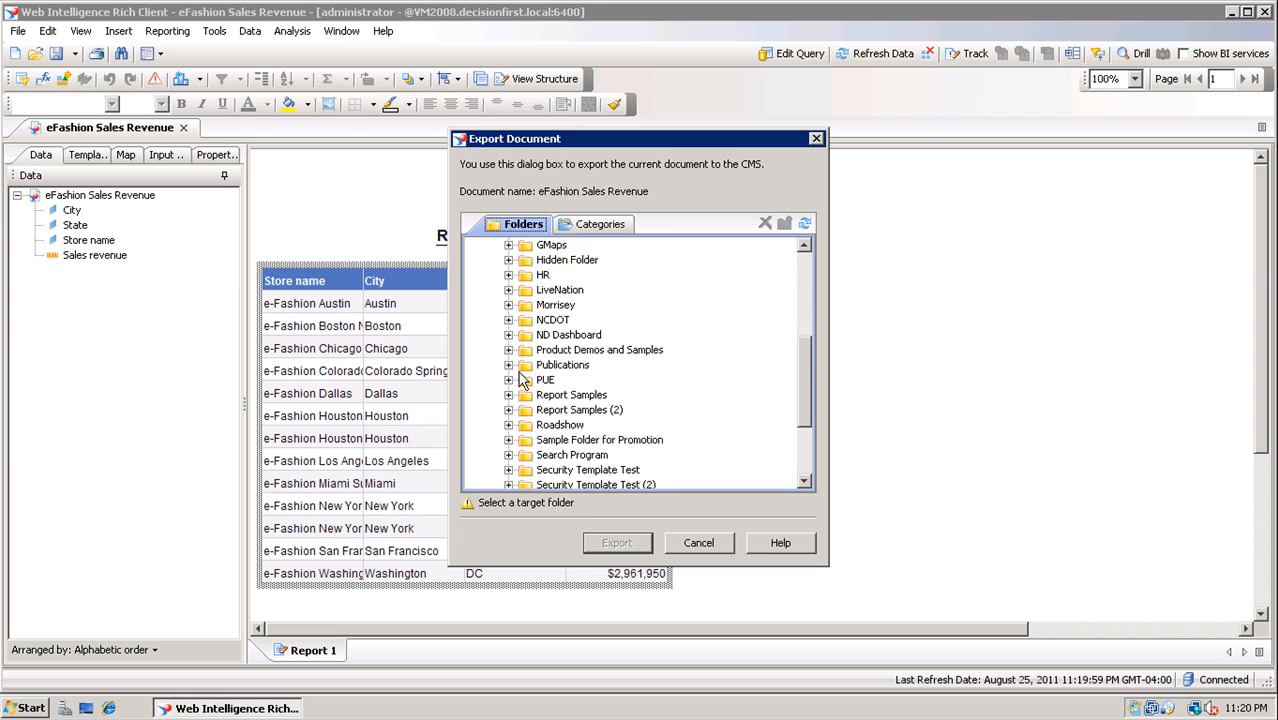
{"action": "left_click", "coordinate": [557, 482]}
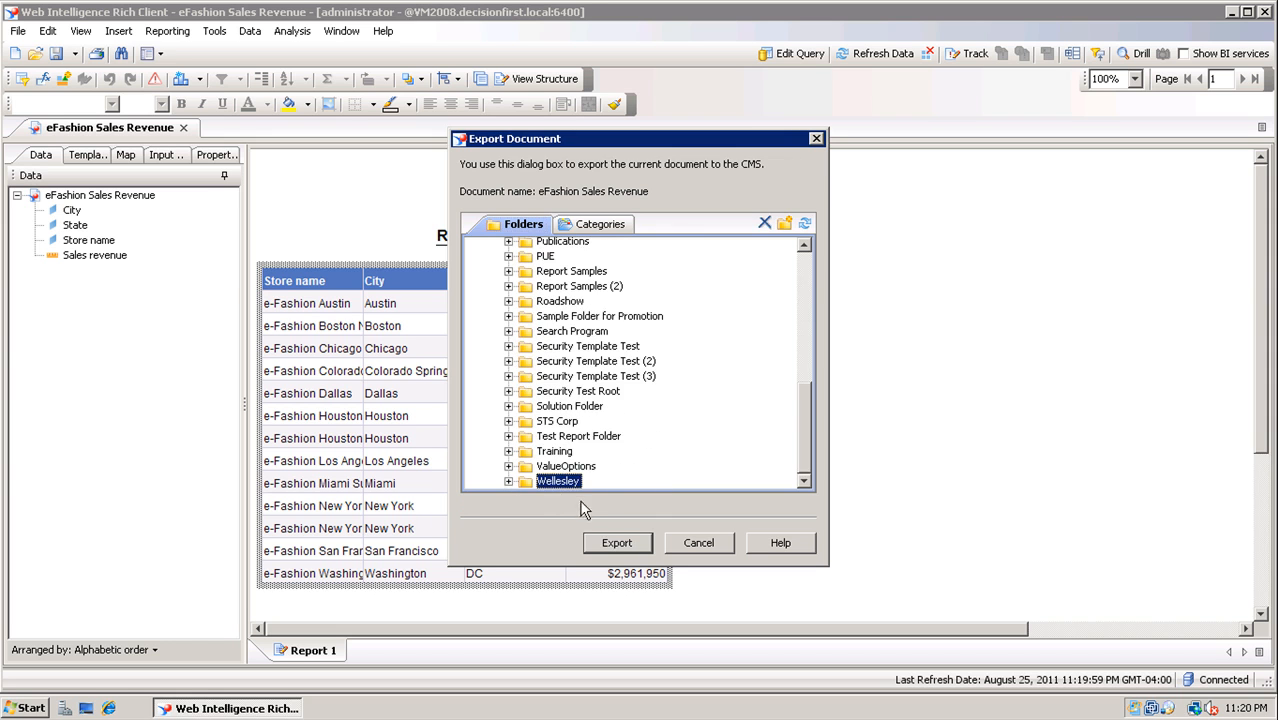
{"action": "left_click", "coordinate": [617, 543]}
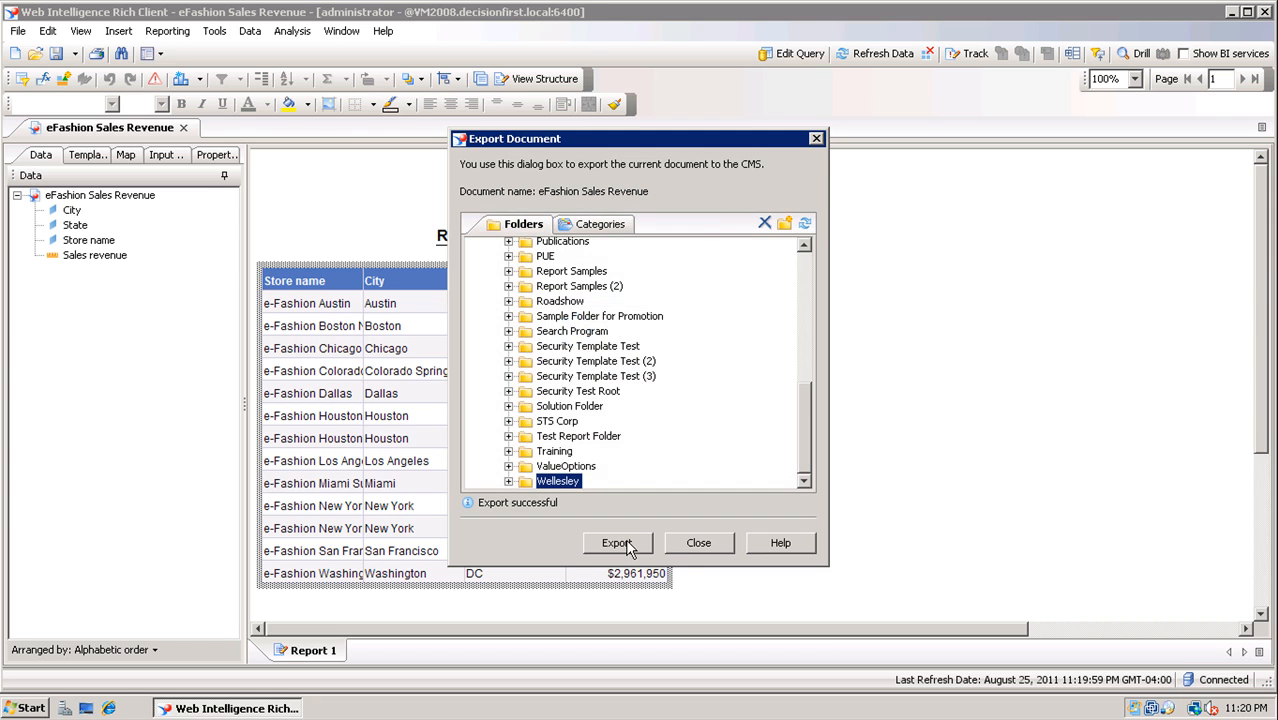
{"action": "left_click", "coordinate": [681, 551]}
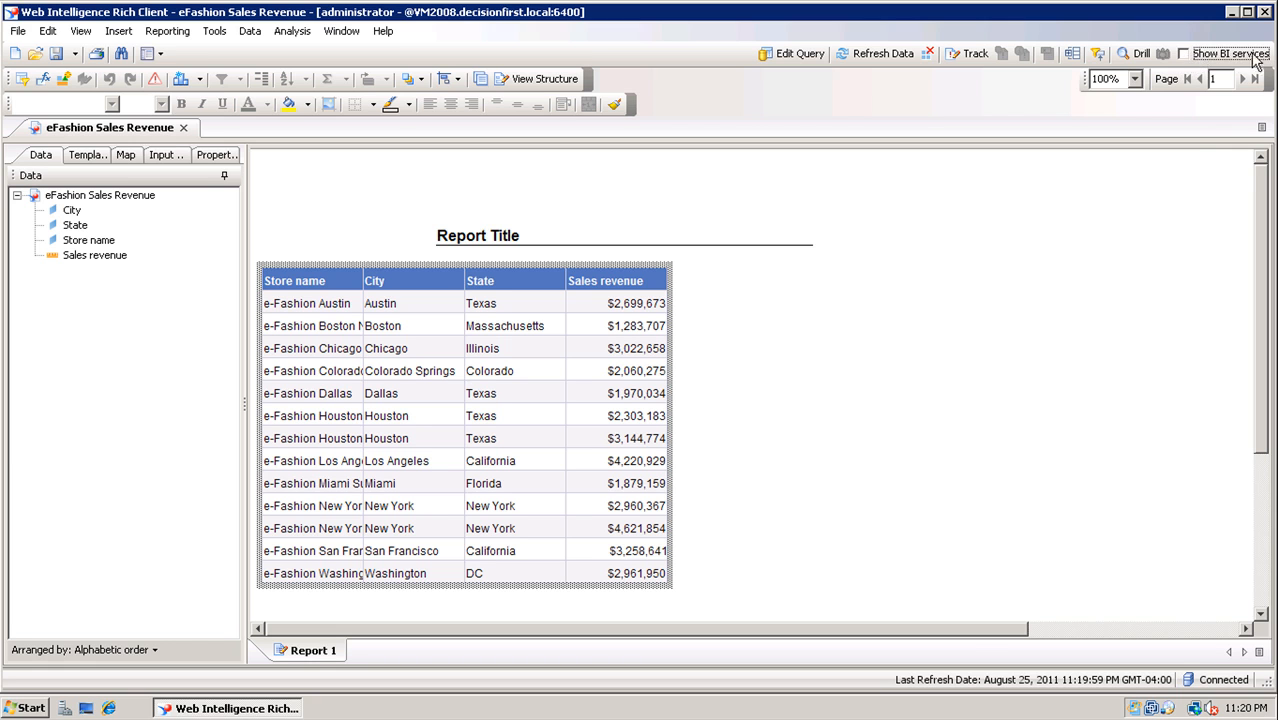
Show the BI Web Services panel beside the report, enlarge its list, and choose Publish Block on the table
{"action": "left_click", "coordinate": [1185, 54]}
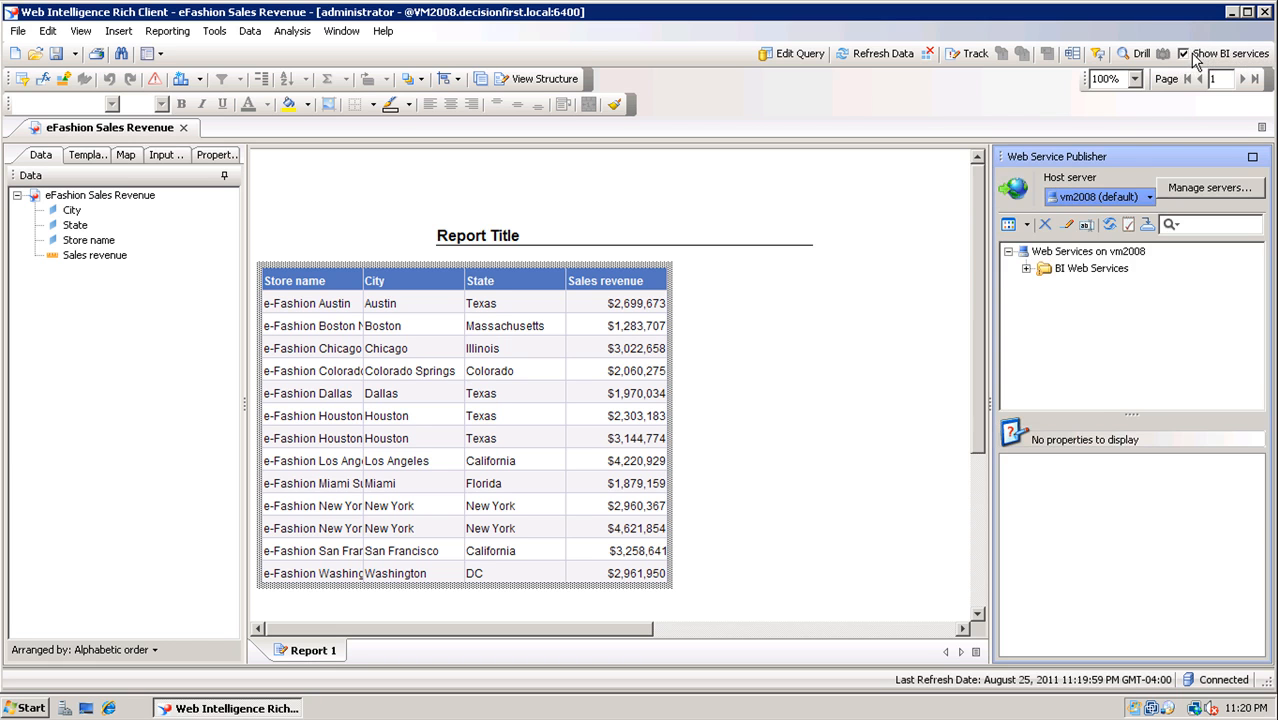
{"action": "left_click", "coordinate": [1026, 268]}
{"action": "left_click_drag", "start_coordinate": [1133, 416], "coordinate": [1132, 596]}
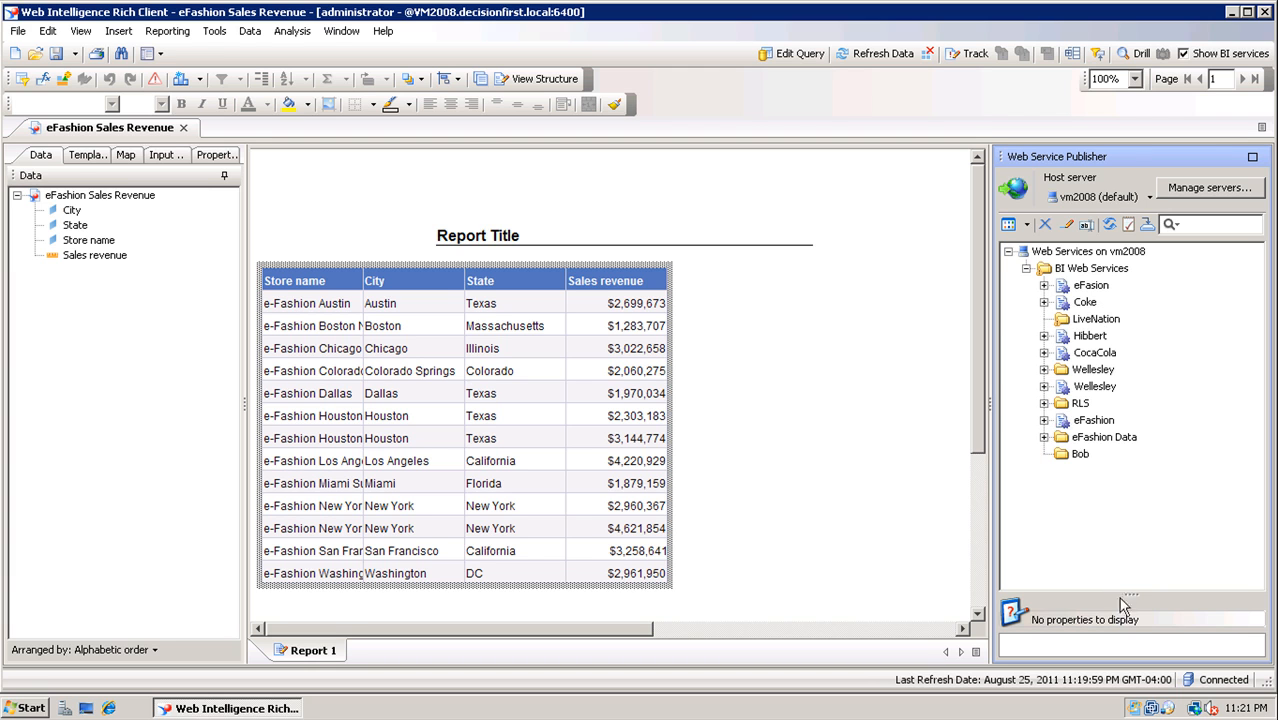
{"action": "left_click_drag", "start_coordinate": [1131, 594], "coordinate": [1121, 516]}
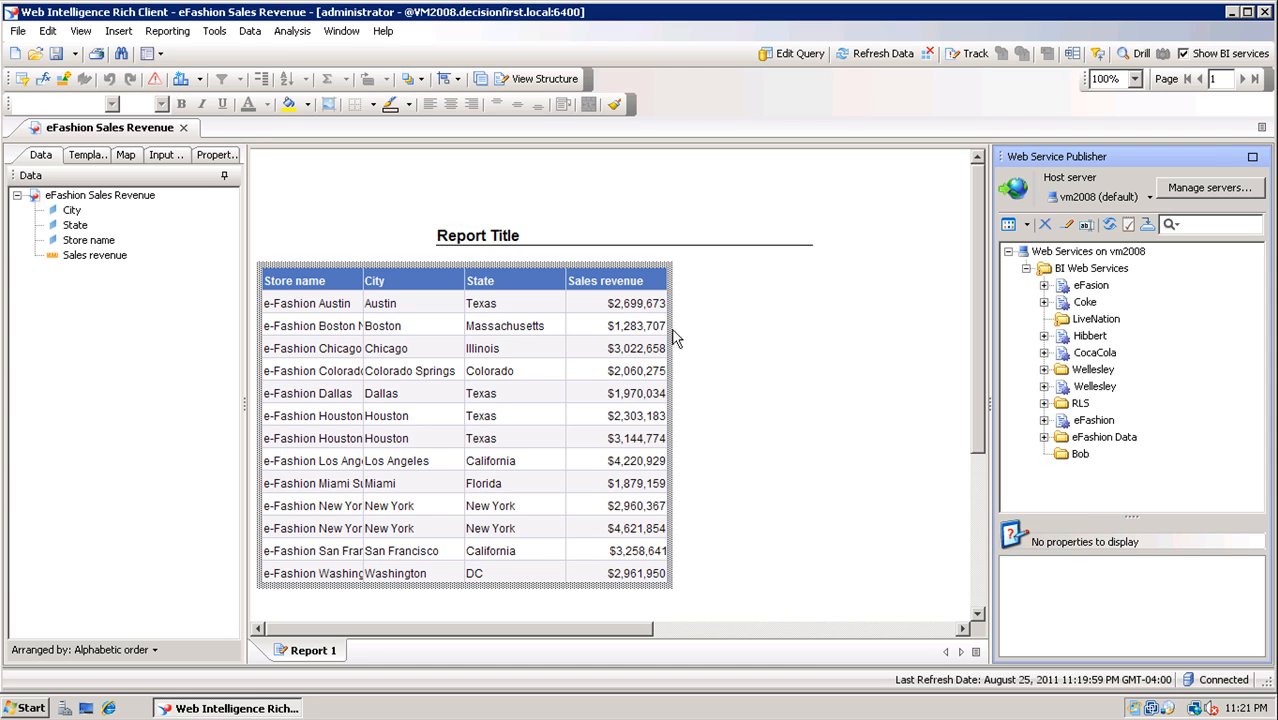
{"action": "right_click", "coordinate": [660, 264]}
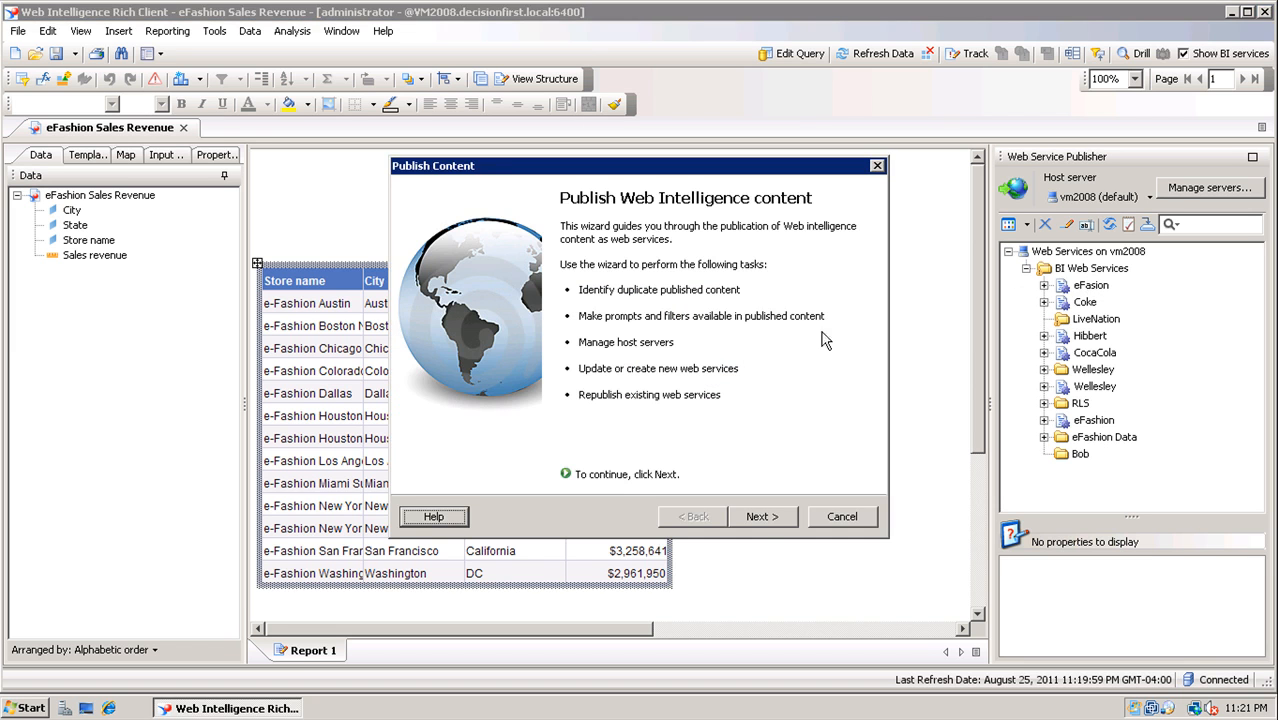
Rename the published block from Block1 to 'eFashion Sales Revenue' in the Publish Content wizard
{"action": "left_click", "coordinate": [760, 517]}
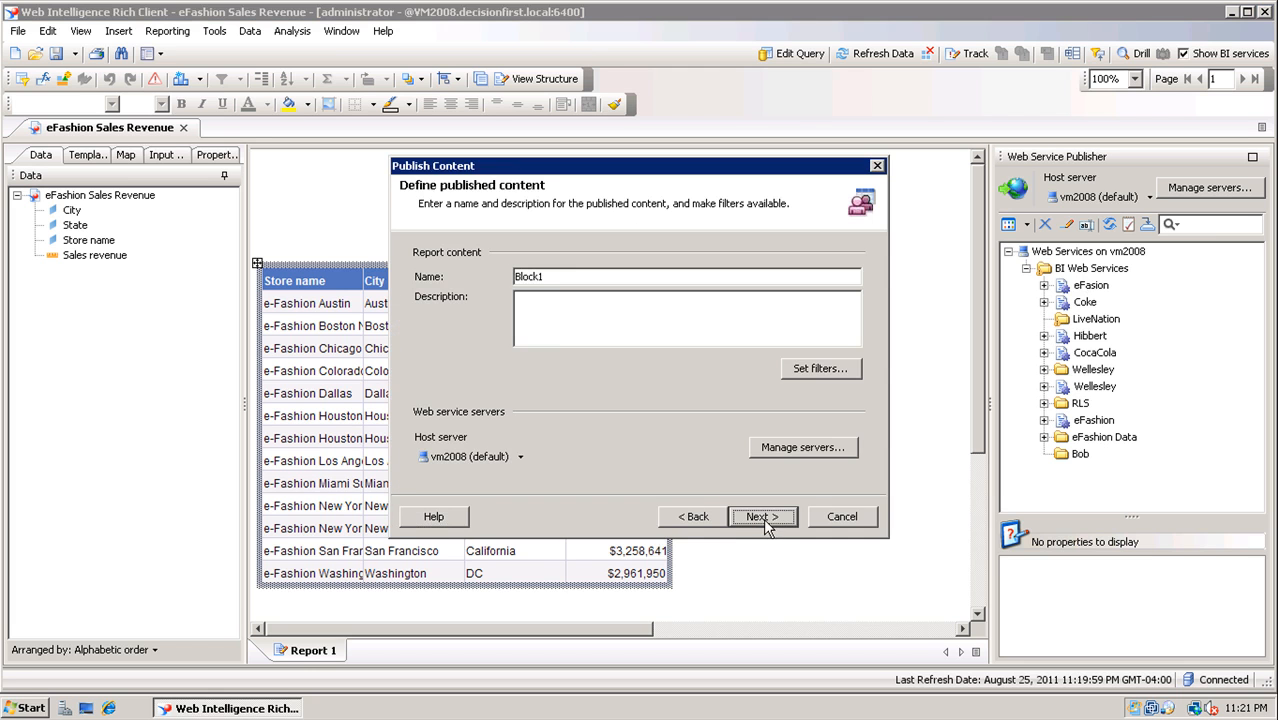
{"action": "left_click_drag", "start_coordinate": [561, 277], "coordinate": [487, 276]}
{"action": "type", "text": "eFashion Sales Revenue"}
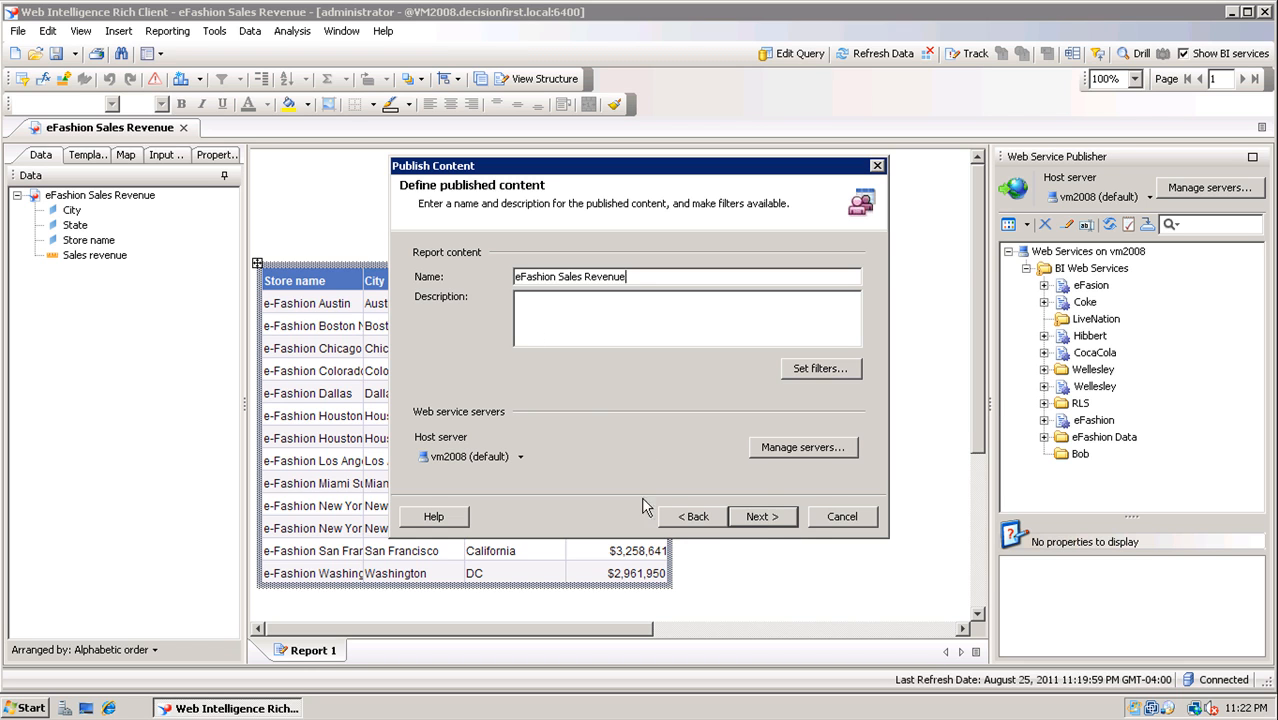
{"action": "left_click", "coordinate": [763, 517]}
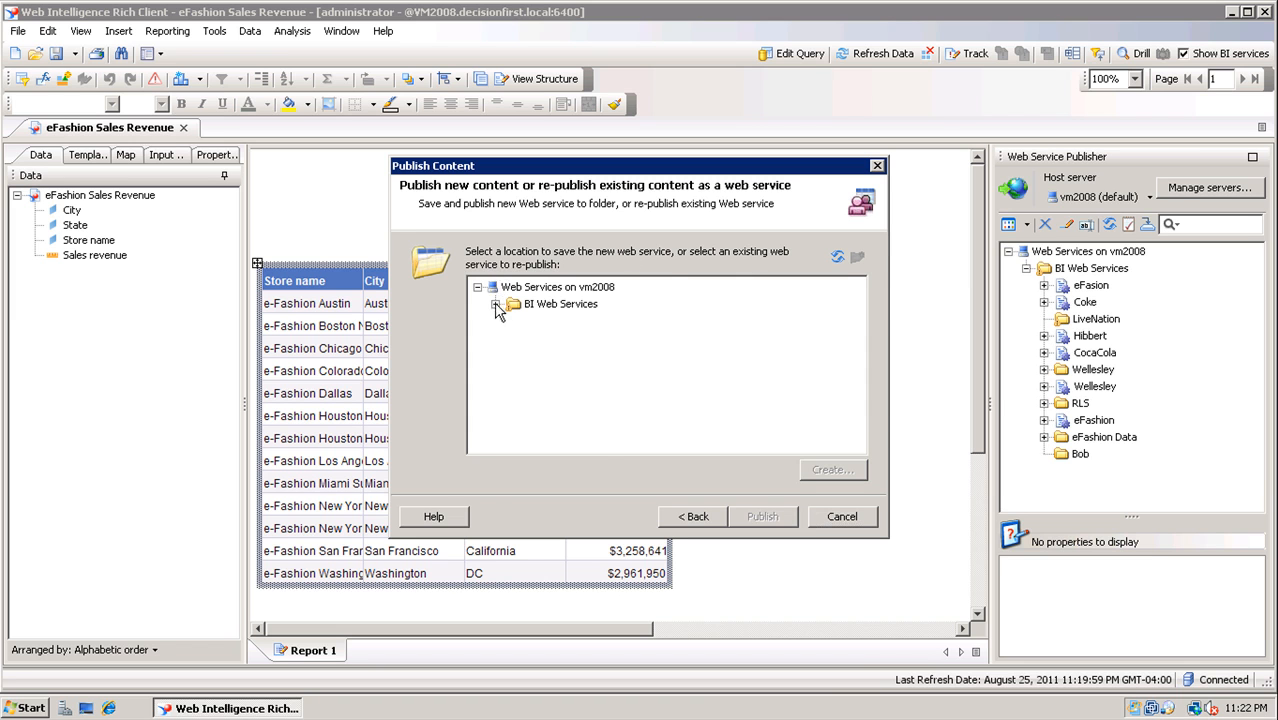
Create a new web service 'eFashionSalesData' under BI Web Services and confirm its creation
{"action": "left_click", "coordinate": [495, 304]}
{"action": "scroll", "coordinate": [578, 358], "scroll_direction": "down", "scroll_amount": 1}
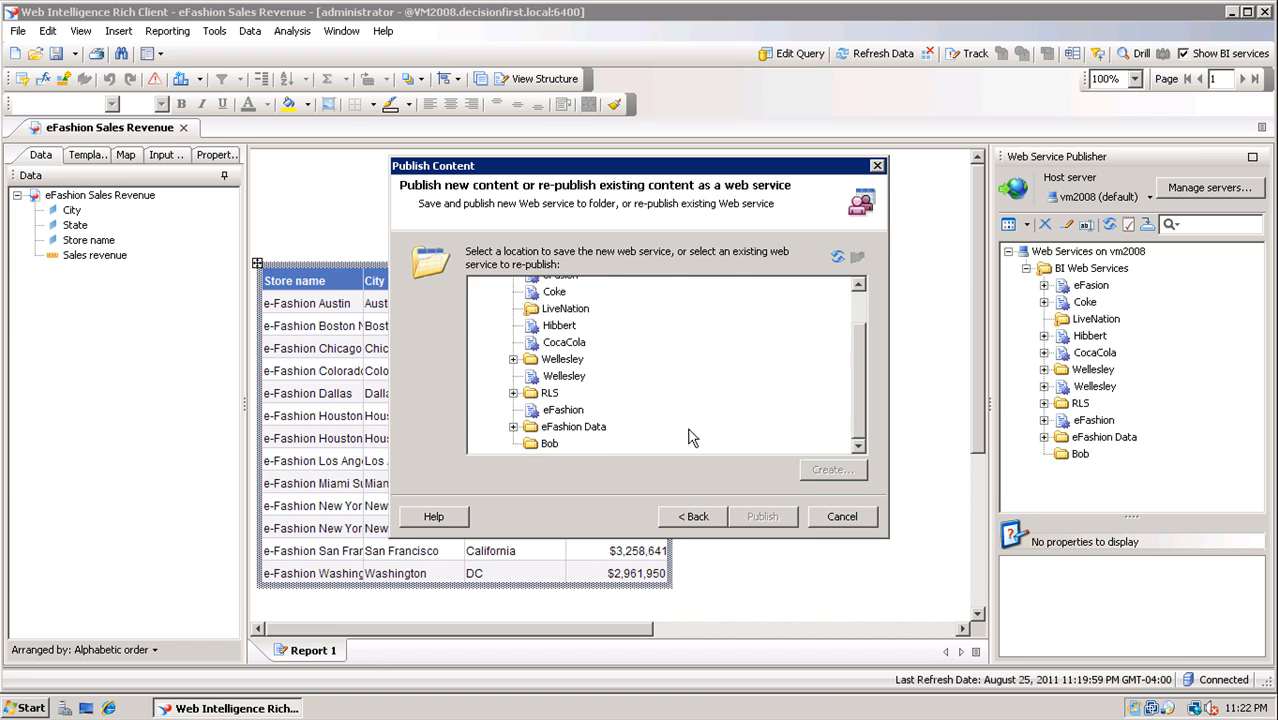
{"action": "scroll", "coordinate": [545, 335], "scroll_direction": "up", "scroll_amount": 1}
{"action": "left_click", "coordinate": [554, 304]}
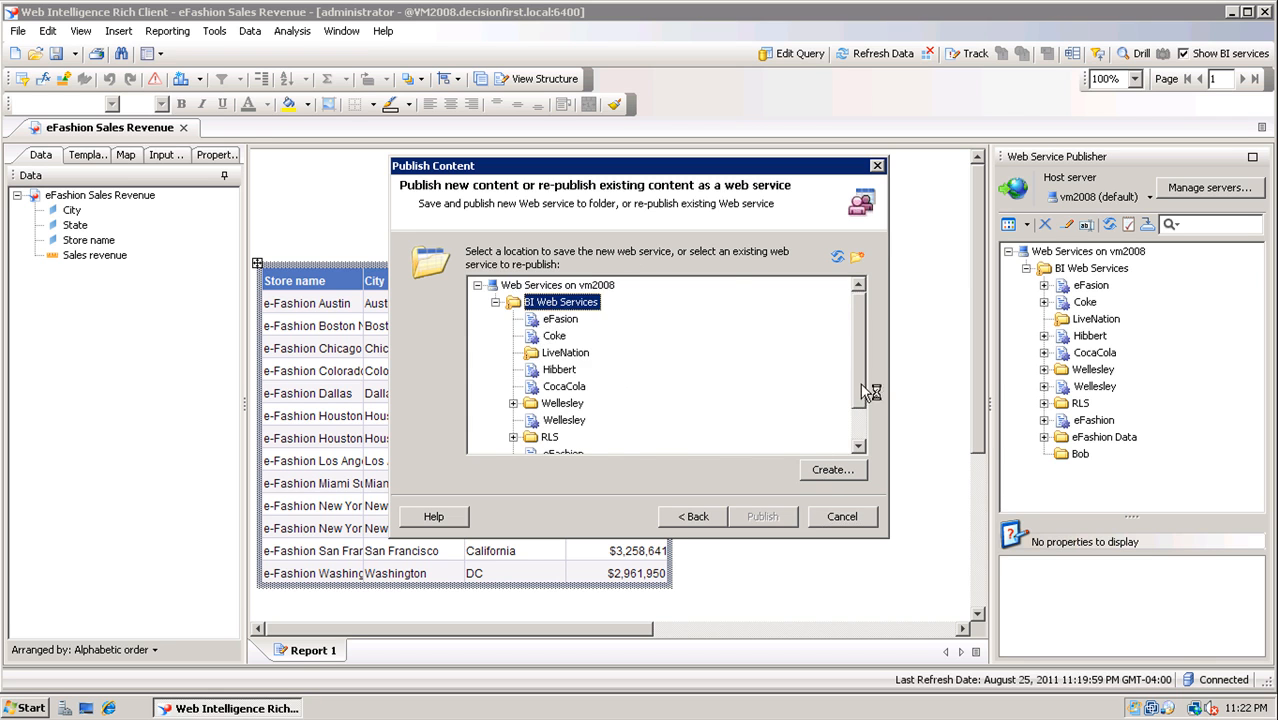
{"action": "left_click", "coordinate": [842, 476]}
{"action": "type", "text": "eFashionSalesData"}
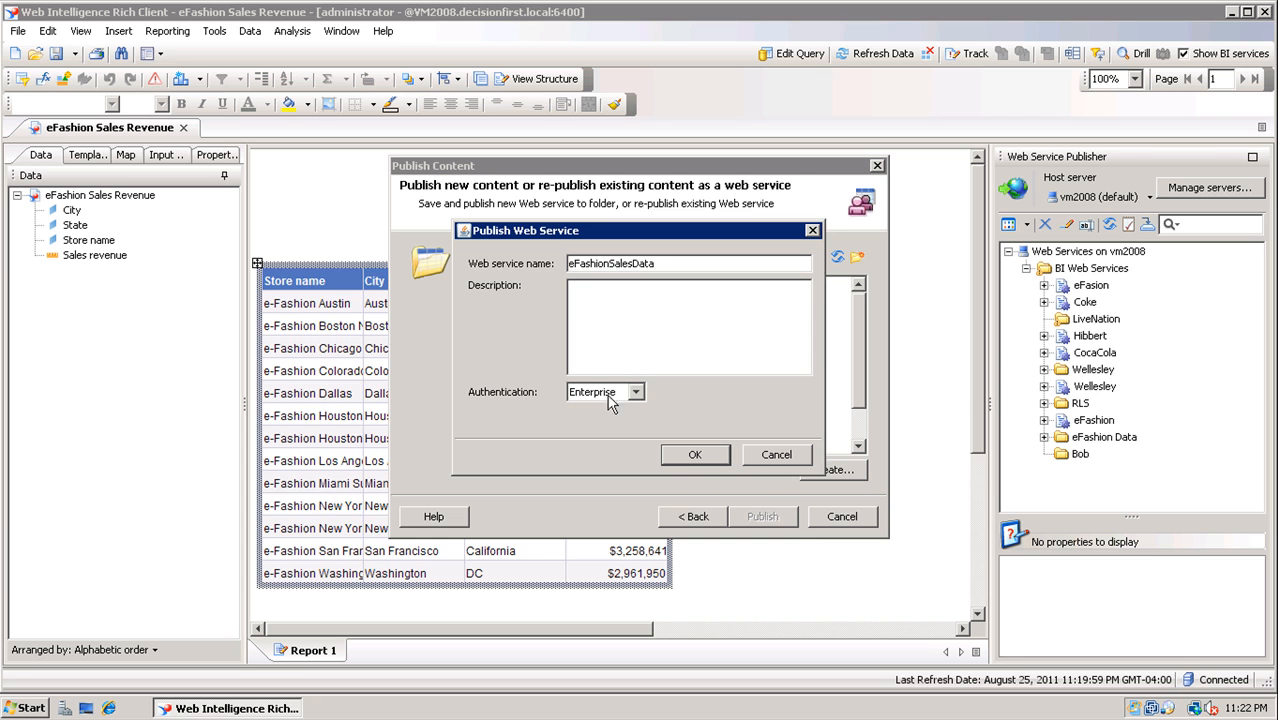
{"action": "left_click", "coordinate": [692, 455]}
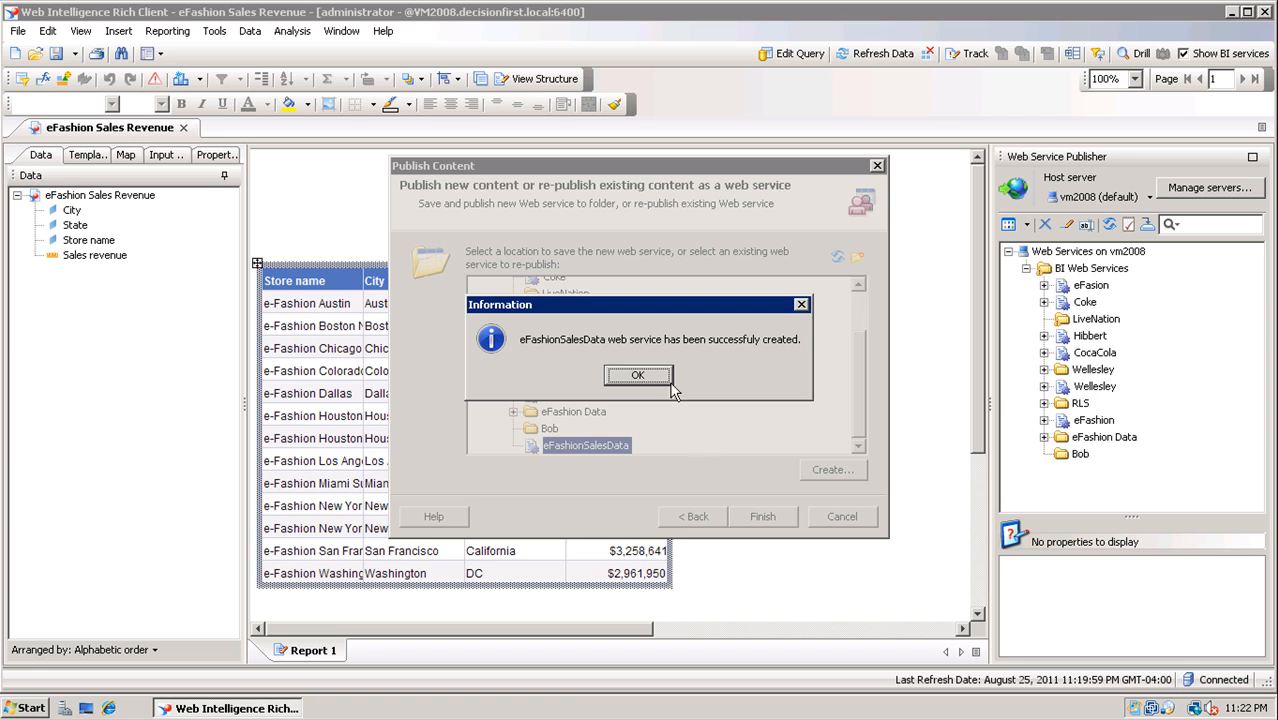
{"action": "left_click", "coordinate": [652, 380]}
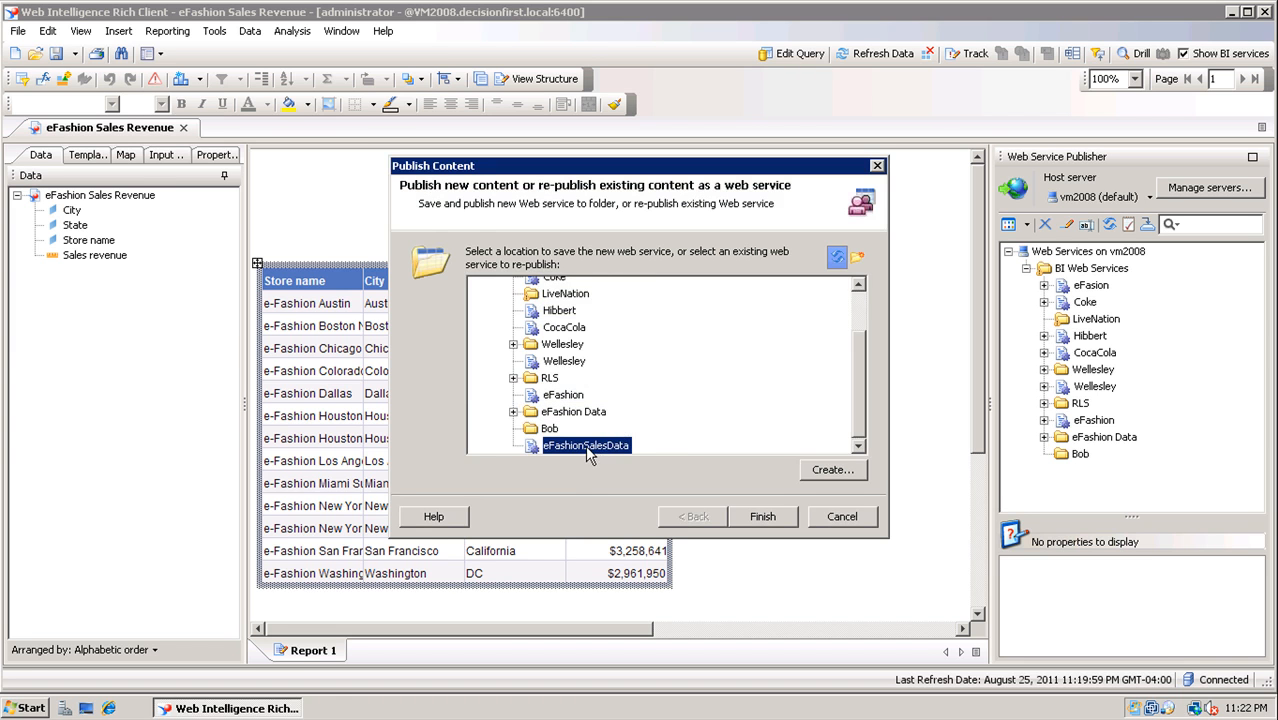
Finish the wizard and display the eFashionSalesData web service's properties in an enlarged panel
{"action": "left_click", "coordinate": [763, 517]}
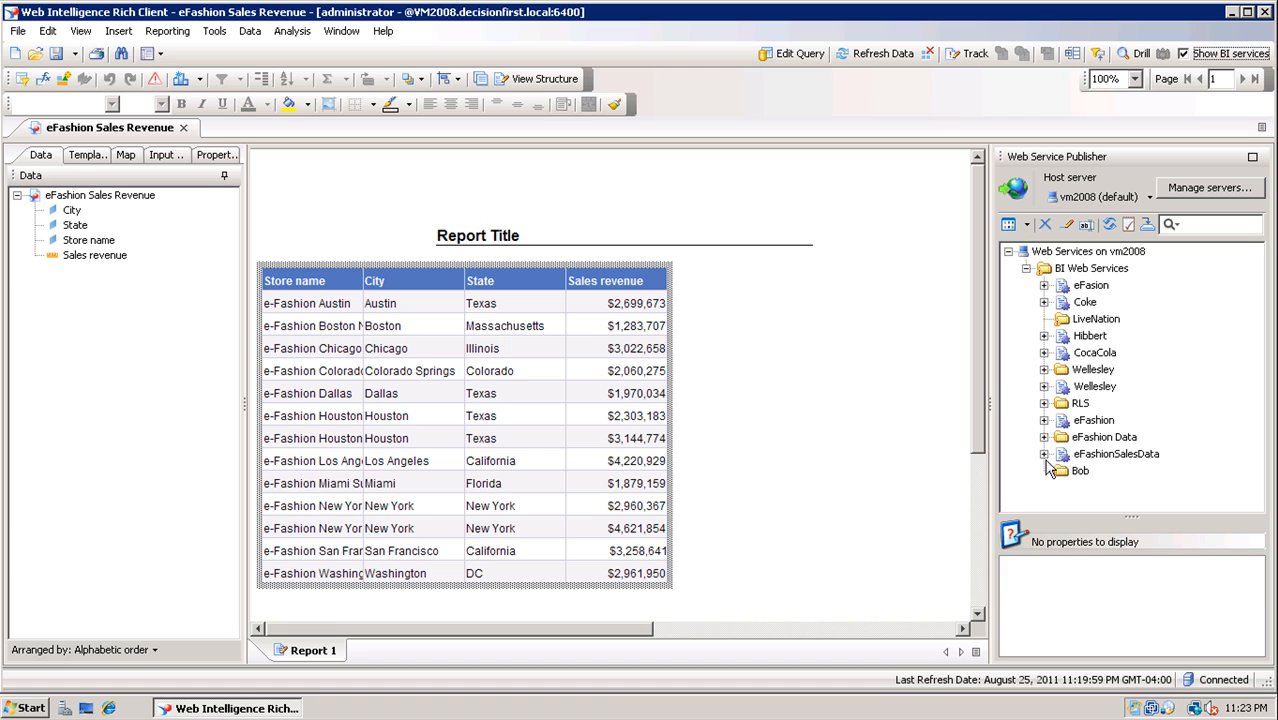
{"action": "left_click", "coordinate": [1090, 455]}
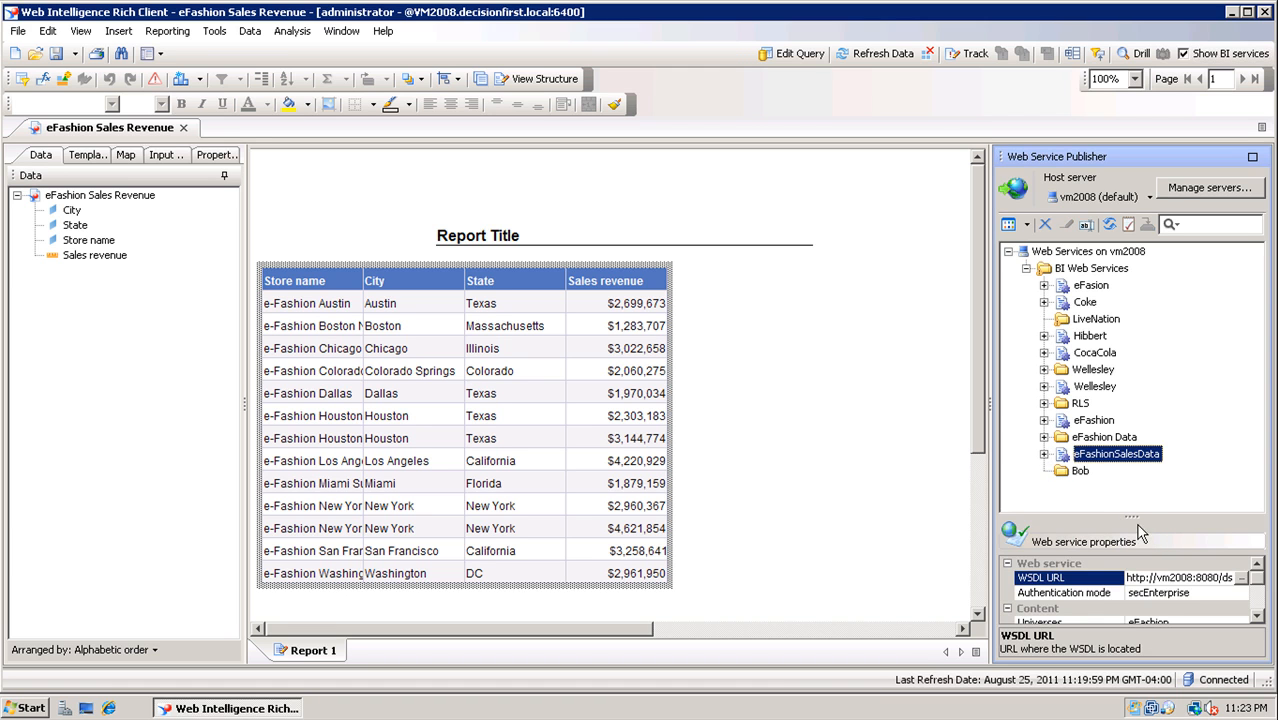
{"action": "left_click_drag", "start_coordinate": [1135, 519], "coordinate": [1145, 347]}
{"action": "left_click_drag", "start_coordinate": [1260, 278], "coordinate": [1260, 325]}
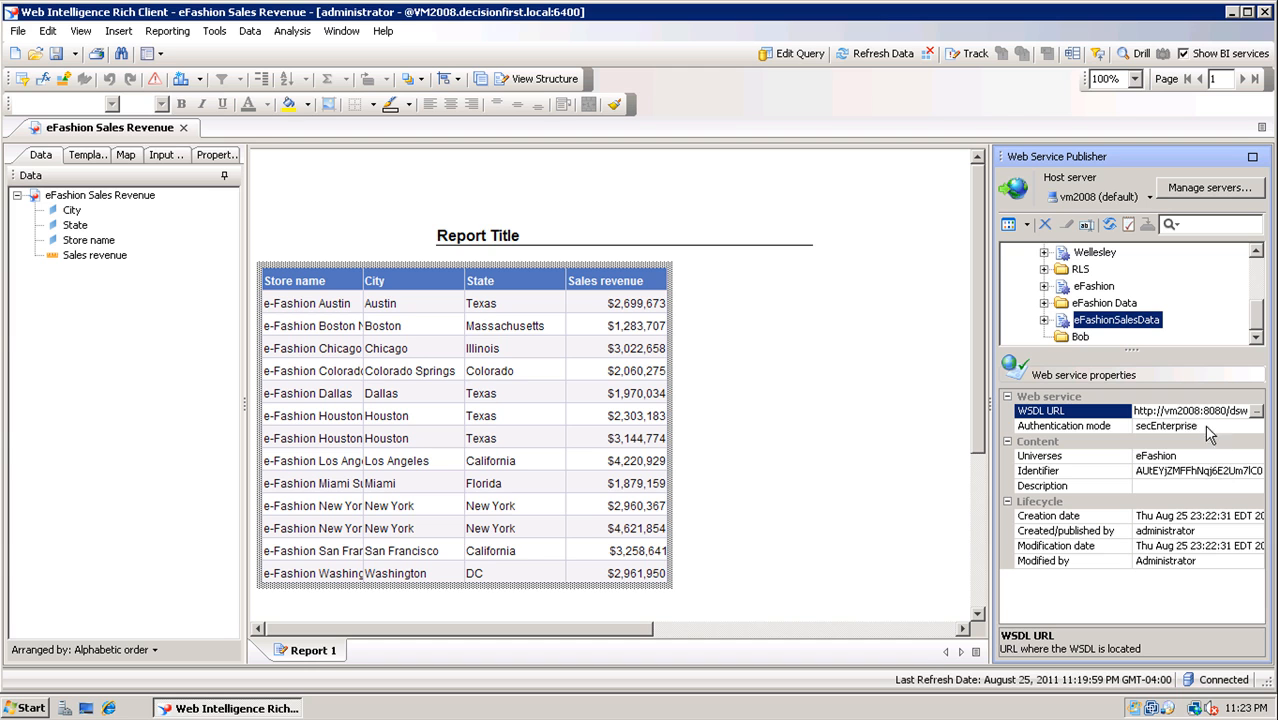
Copy the web service's WSDL URL, then minimise Web Intelligence and bring up the program list
{"action": "double_click", "coordinate": [1196, 414]}
{"action": "key", "text": "ctrl+a"}
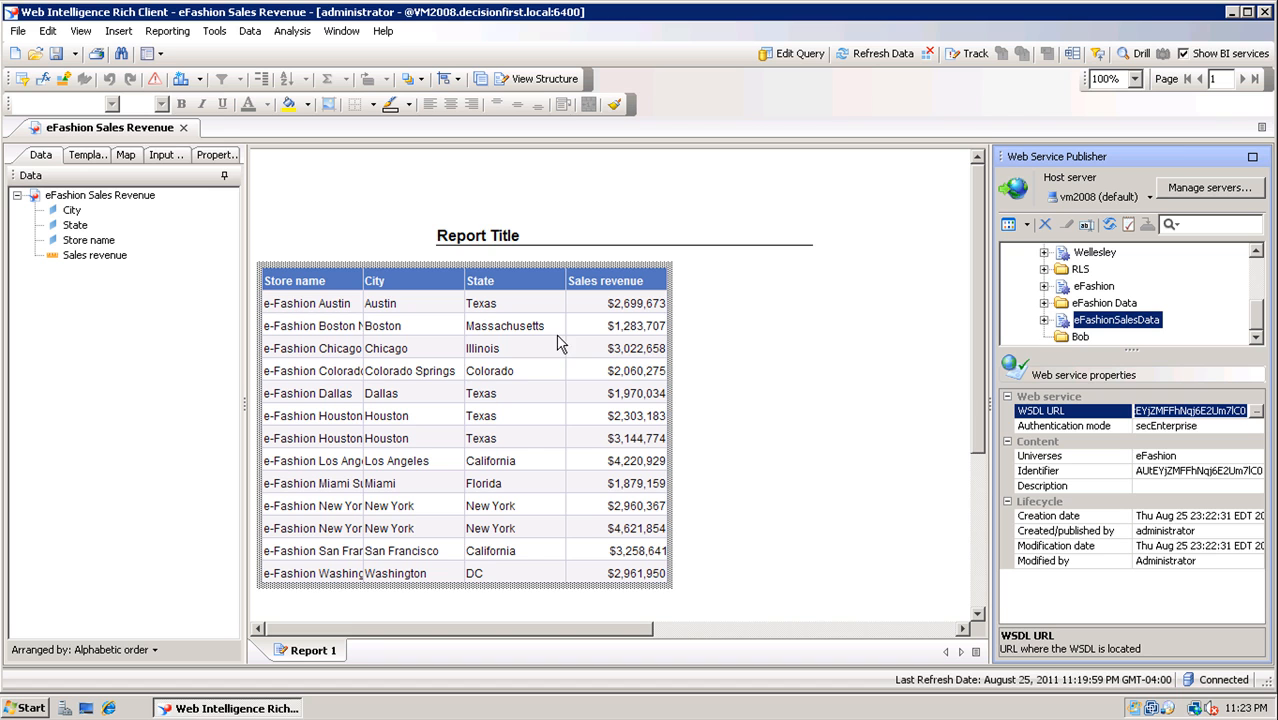
{"action": "left_click", "coordinate": [1235, 12]}
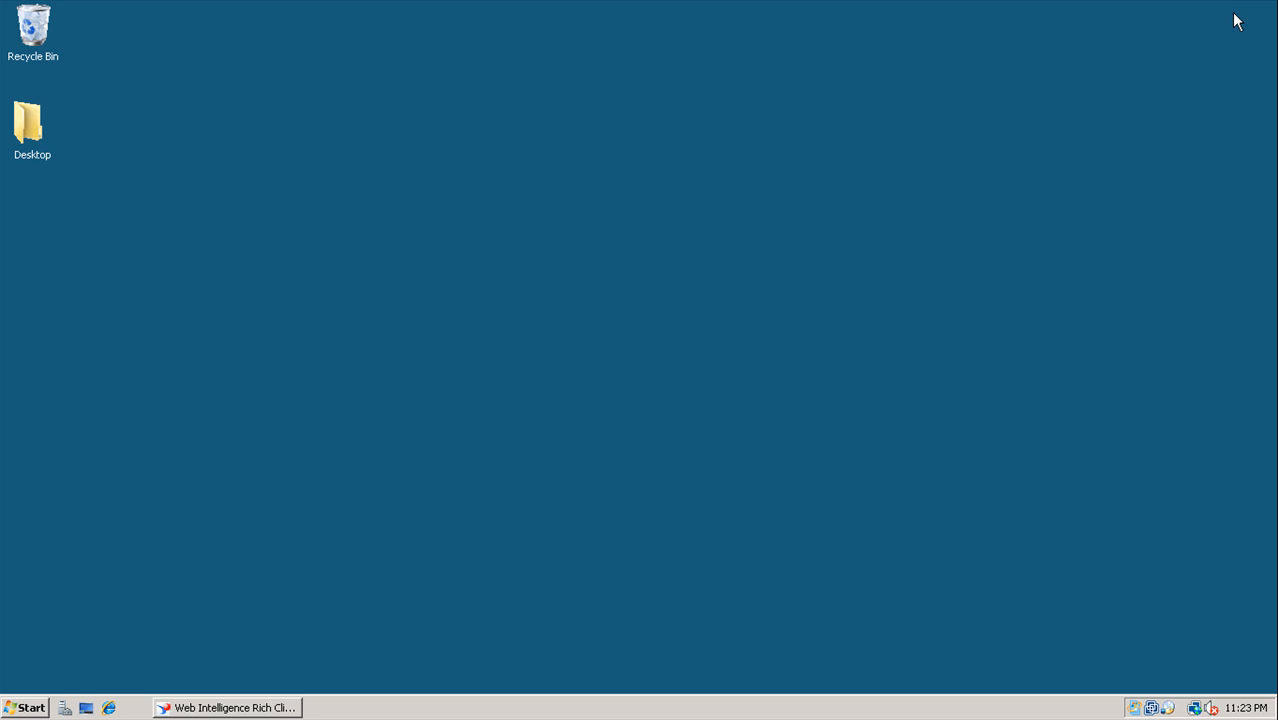
{"action": "left_click", "coordinate": [28, 708]}
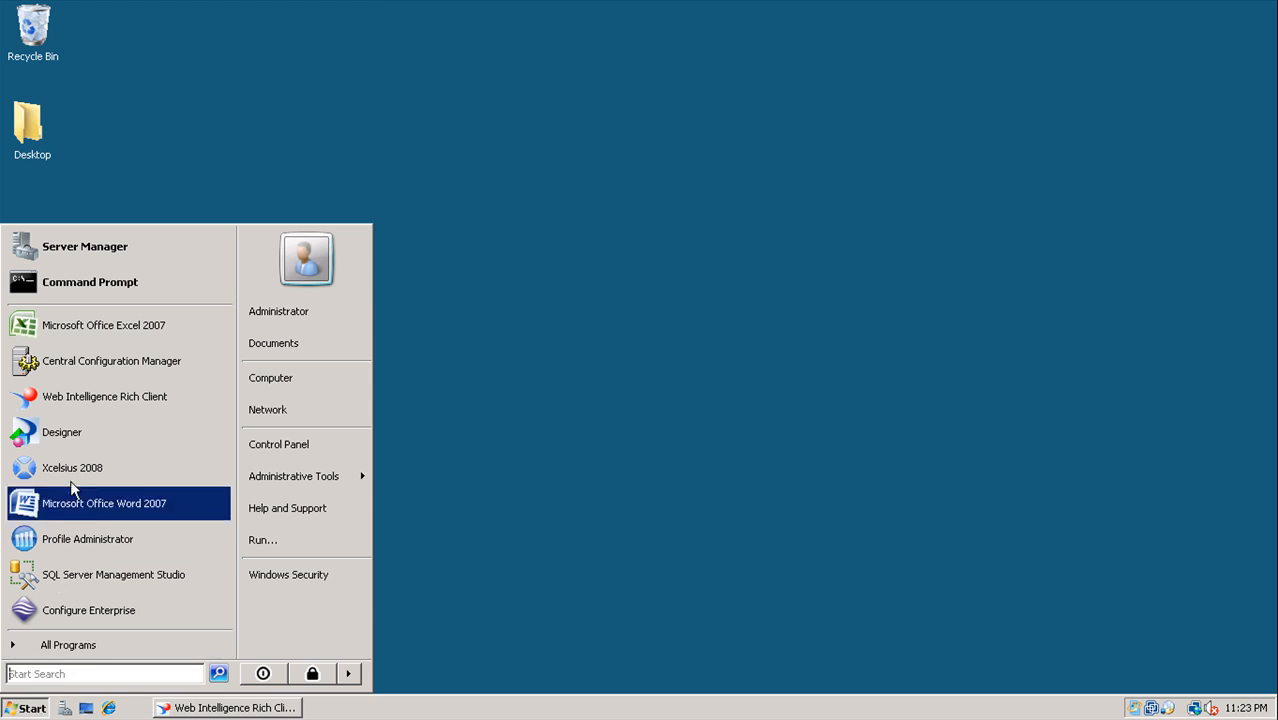
Launch Xcelsius 2008 and continue past the trial notice to a new untitled dashboard
{"action": "left_click", "coordinate": [73, 472]}
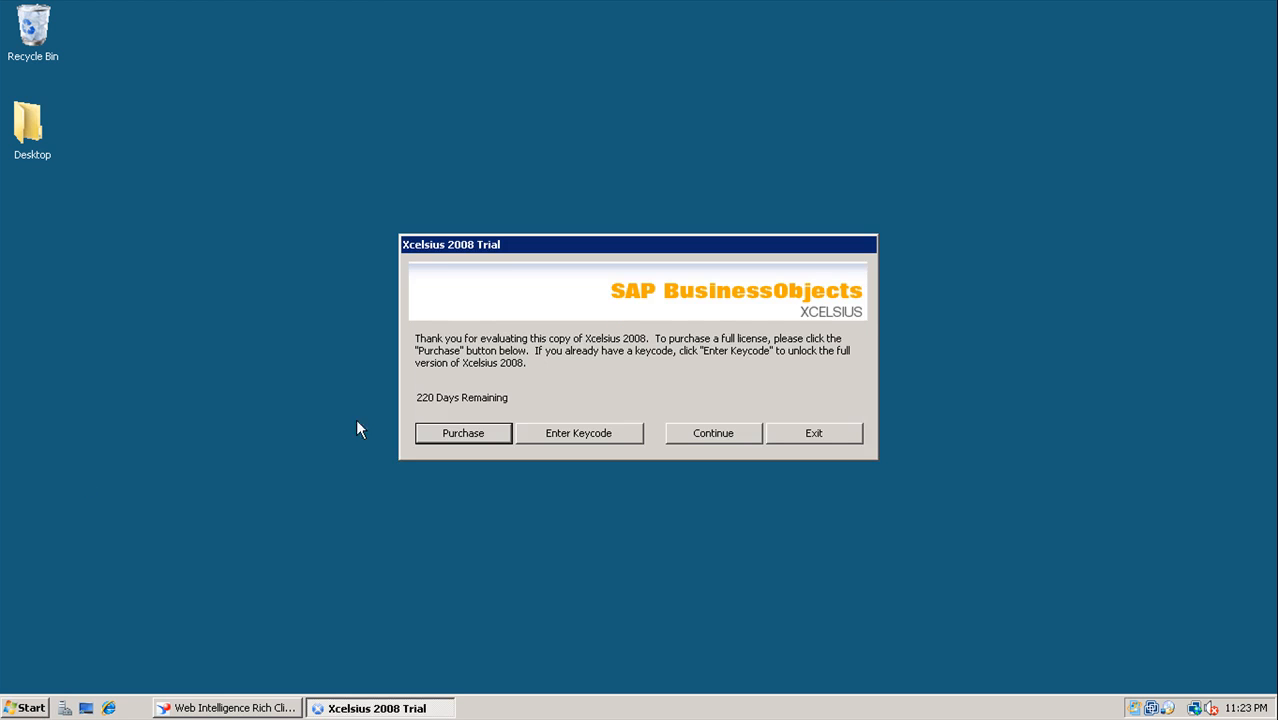
{"action": "left_click", "coordinate": [680, 432]}
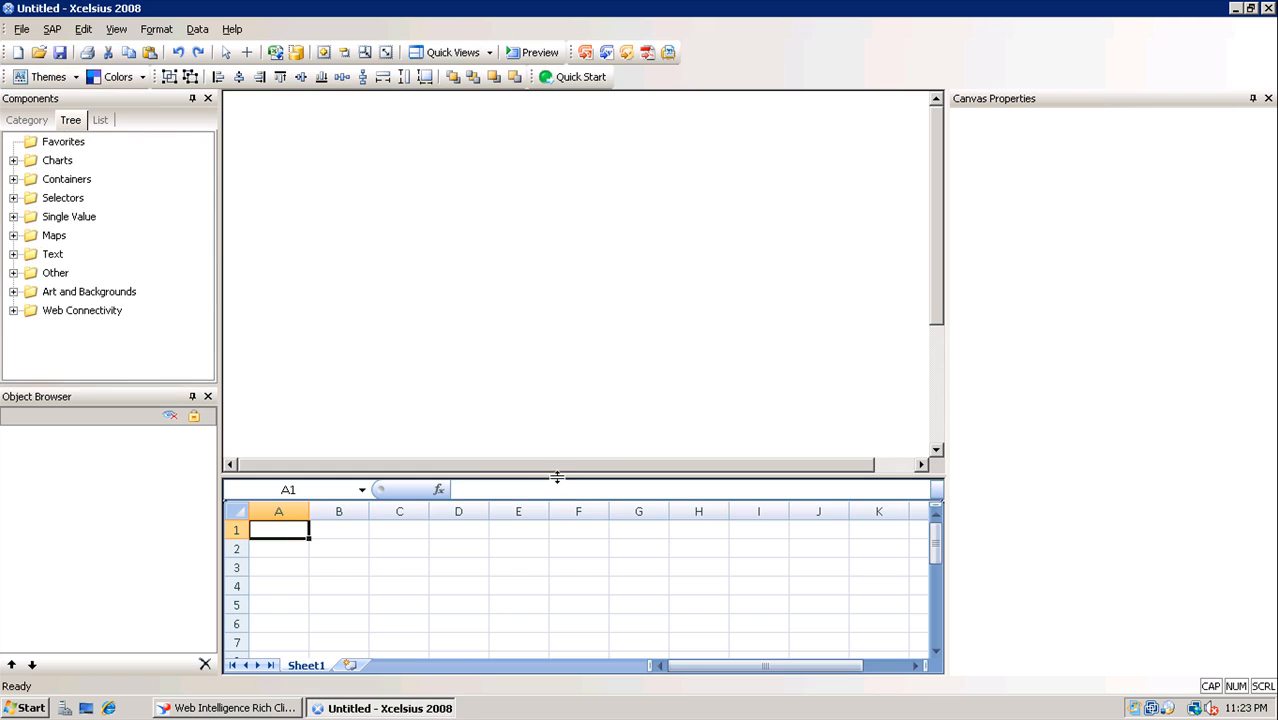
{"action": "left_click", "coordinate": [199, 30]}
Add a Query as a Web Service connection named 'eFashion Sales Revenue' and import its pasted WSDL URL
{"action": "left_click", "coordinate": [230, 117]}
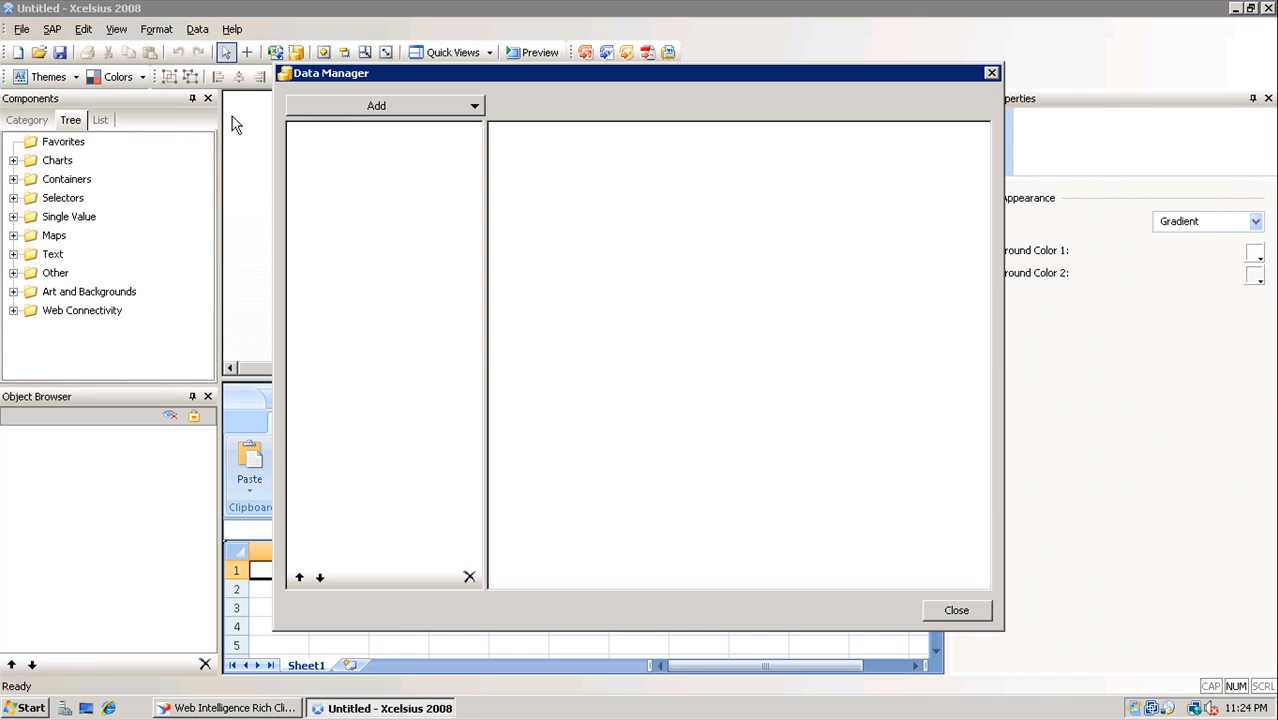
{"action": "left_click", "coordinate": [375, 105]}
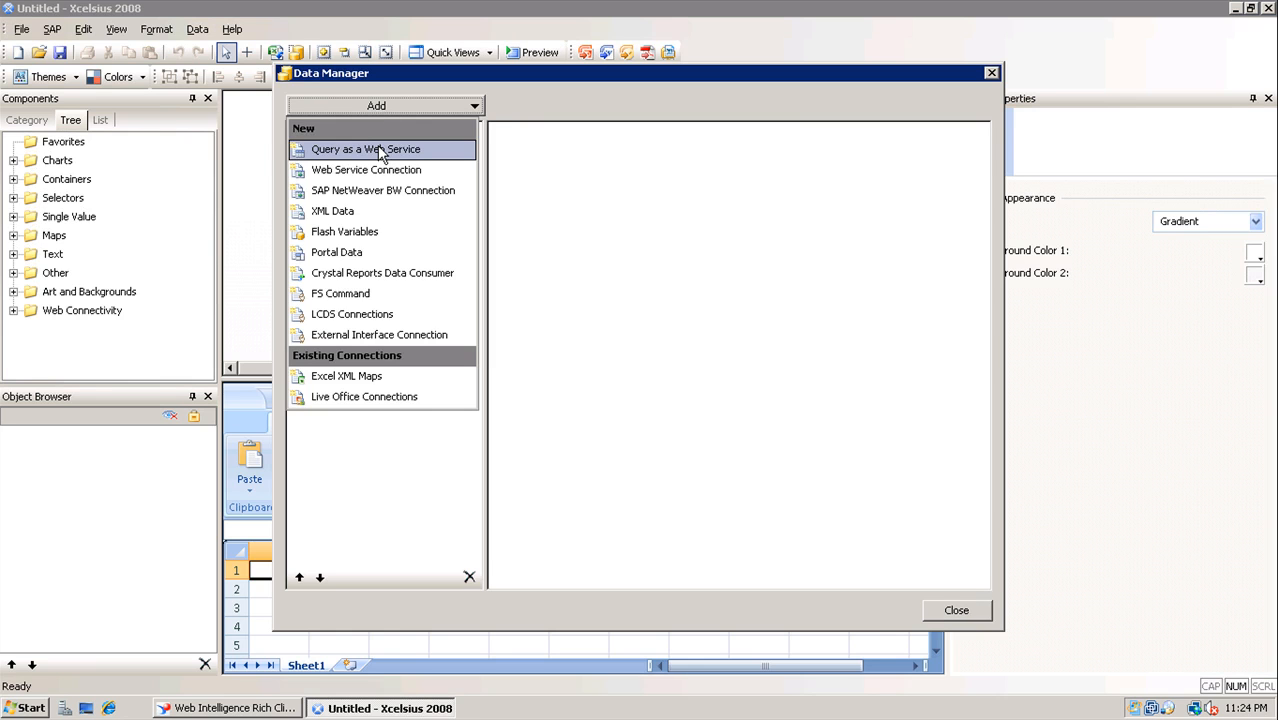
{"action": "left_click", "coordinate": [380, 152]}
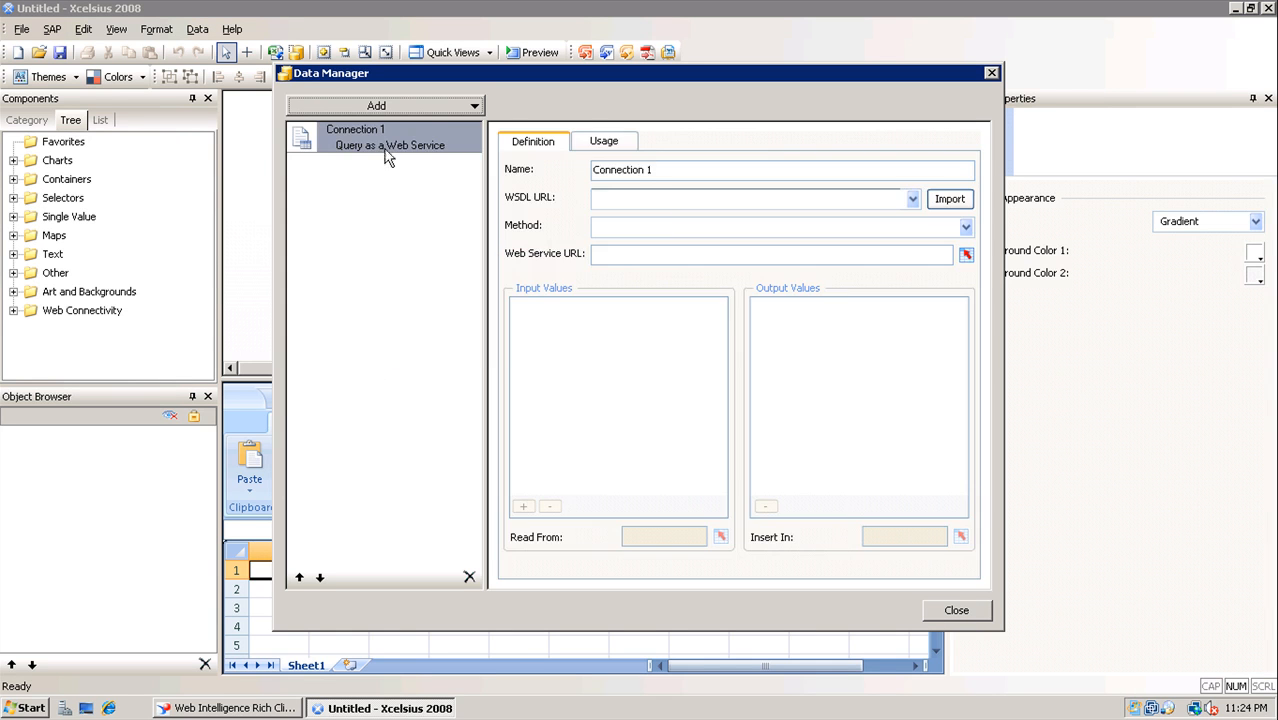
{"action": "left_click", "coordinate": [603, 172]}
{"action": "type", "text": "eFash"}
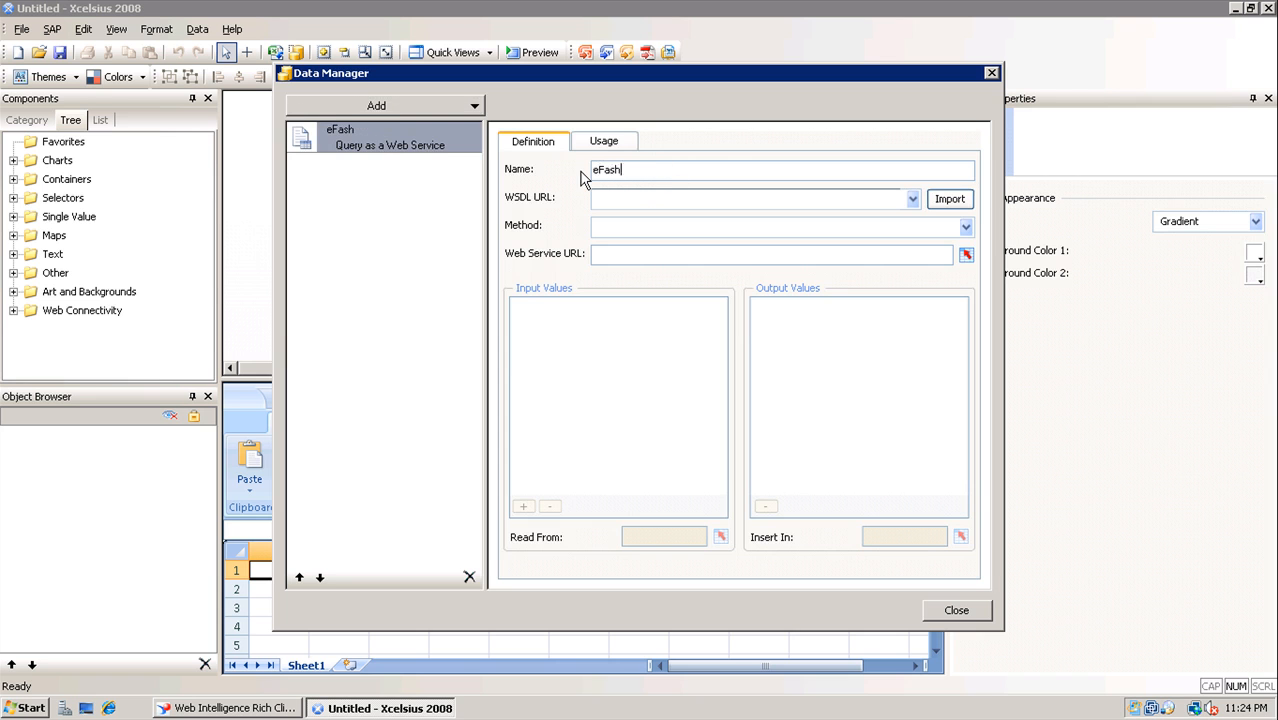
{"action": "type", "text": "ion Sales Revenue"}
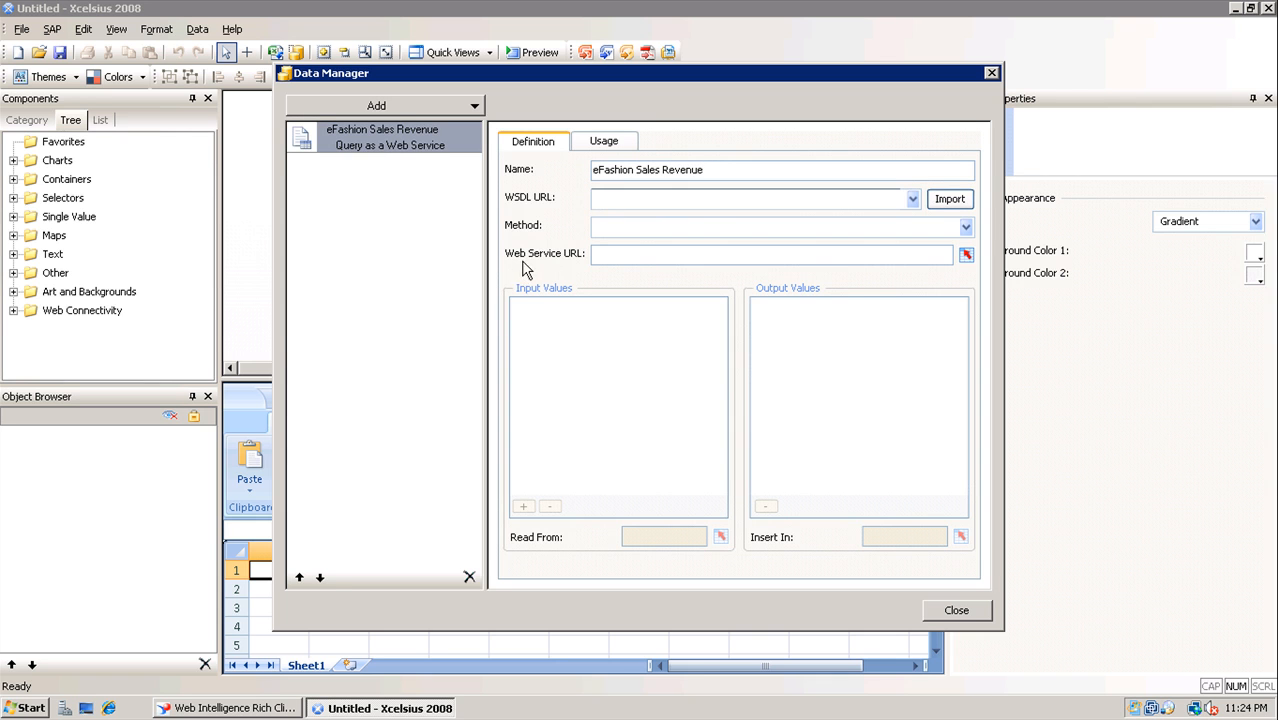
{"action": "key", "text": "ctrl+v"}
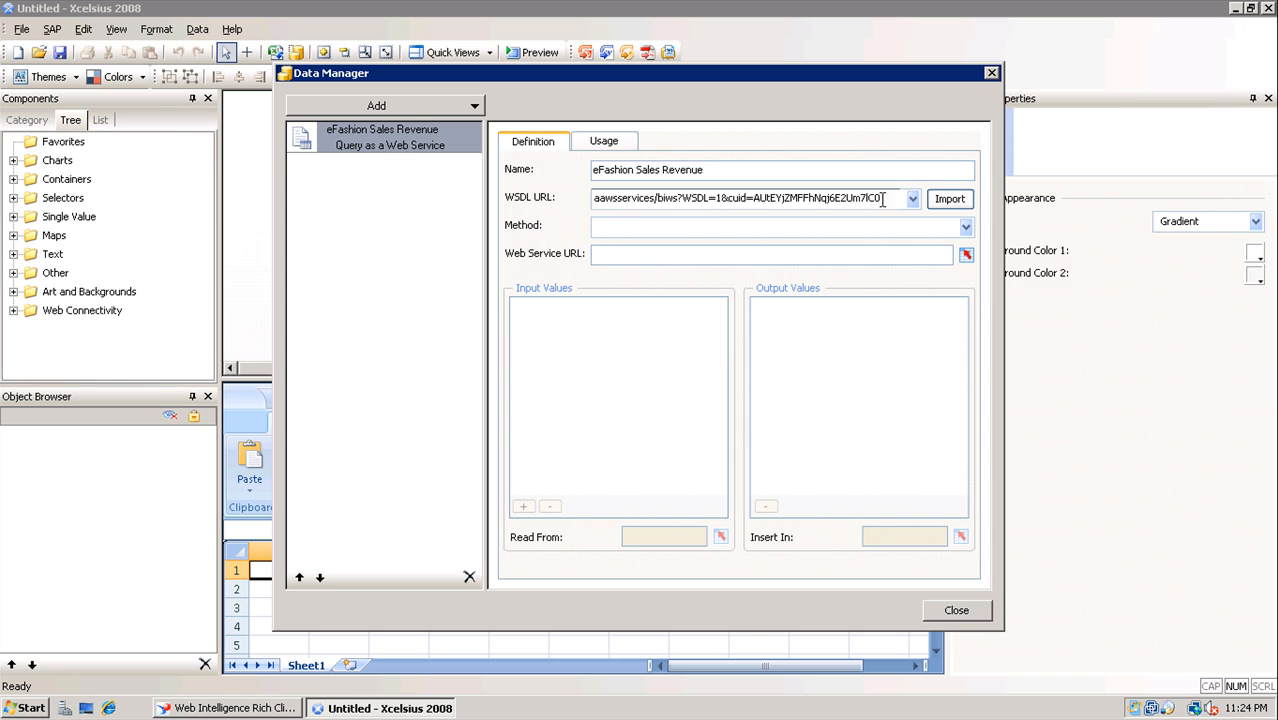
{"action": "left_click", "coordinate": [955, 198]}
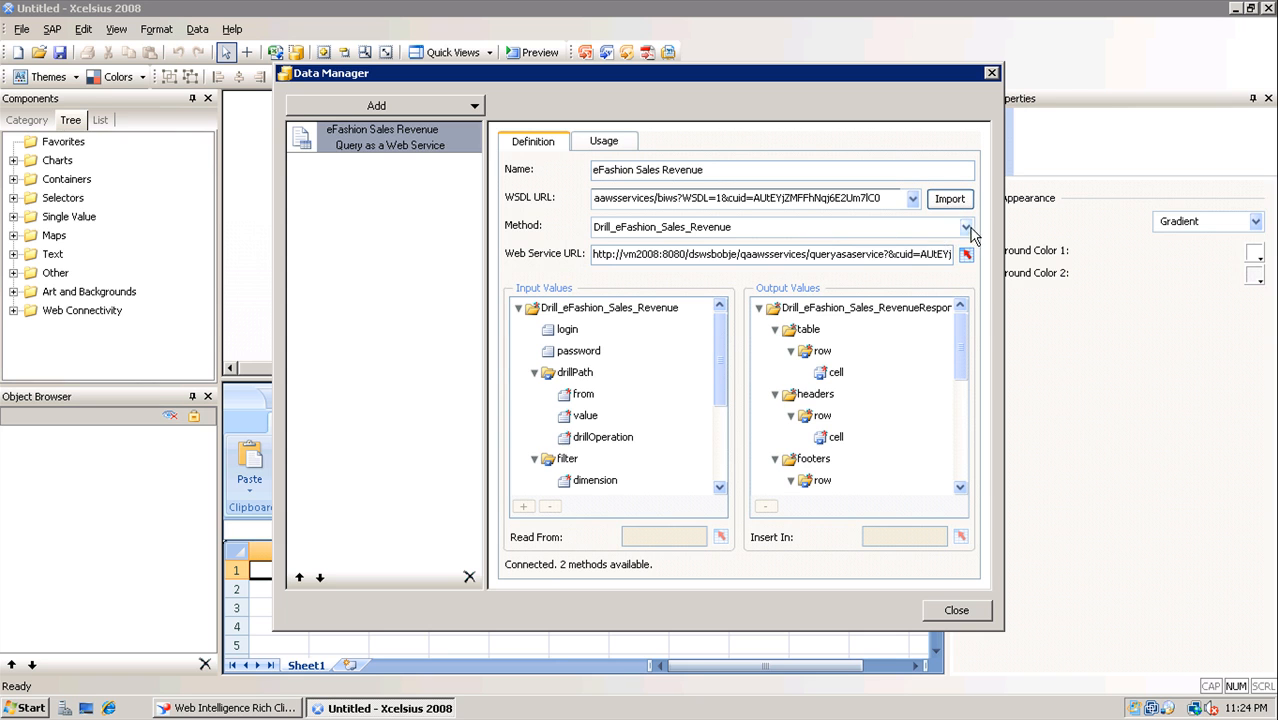
{"action": "left_click", "coordinate": [966, 228]}
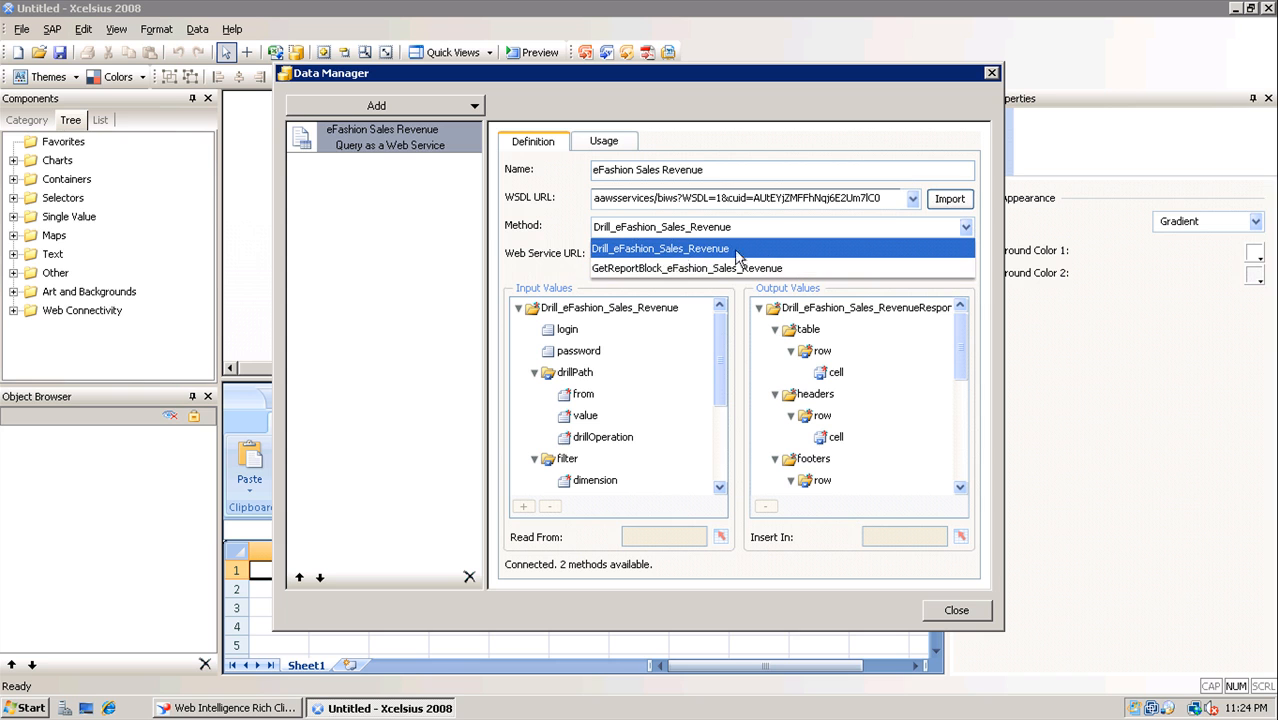
Set the method to GetReportBlock_eFashion_Sales_Revenue and check its login and password inputs
{"action": "left_click", "coordinate": [660, 270]}
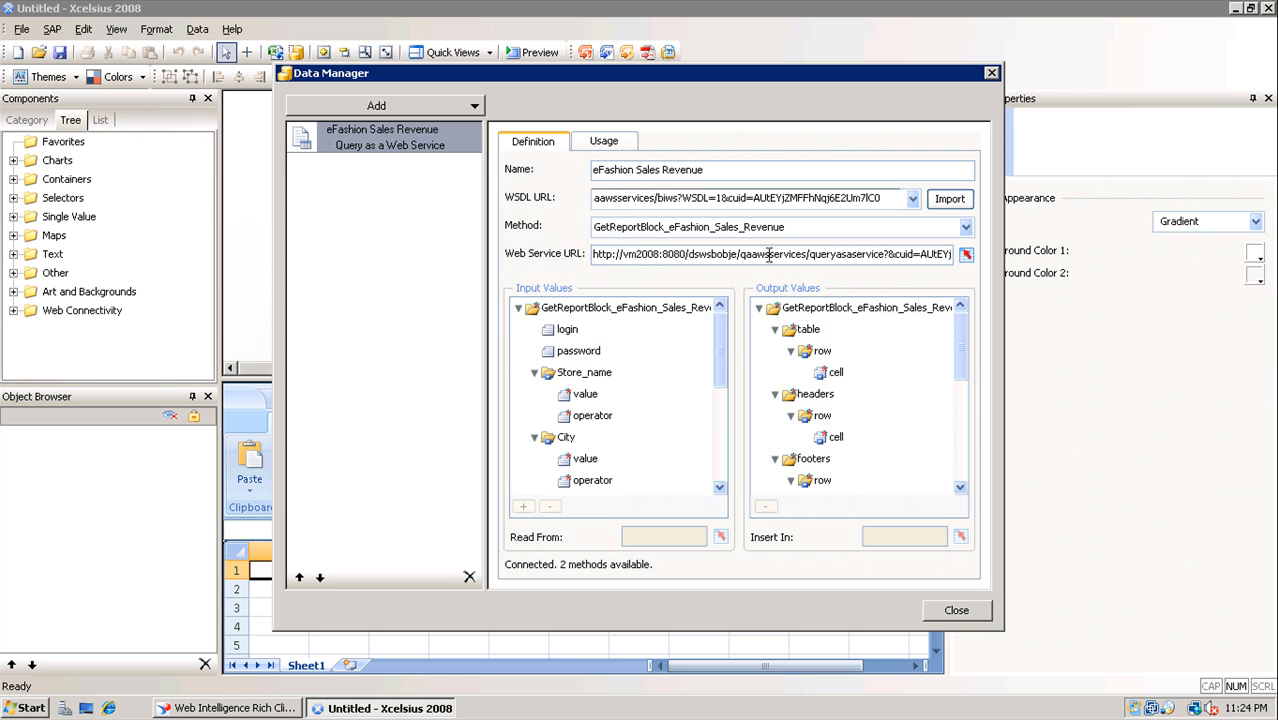
{"action": "left_click_drag", "start_coordinate": [870, 254], "coordinate": [1015, 250]}
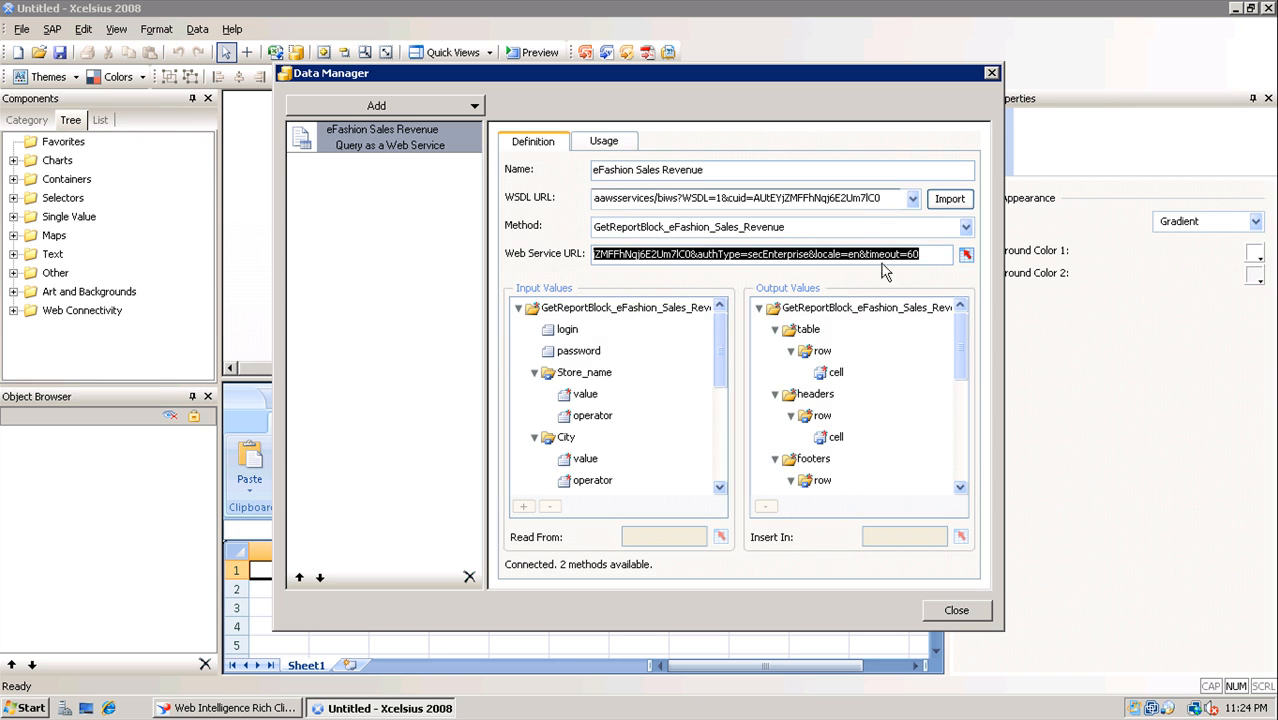
{"action": "left_click", "coordinate": [842, 256]}
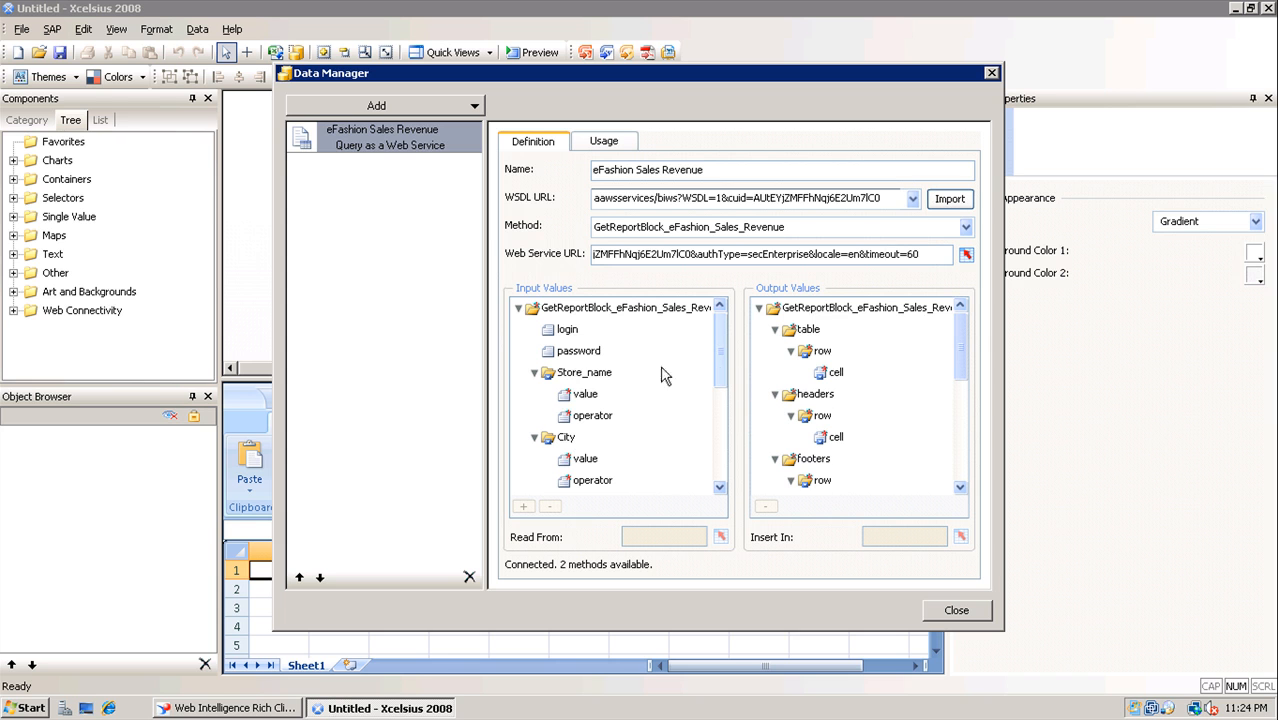
{"action": "left_click", "coordinate": [567, 331]}
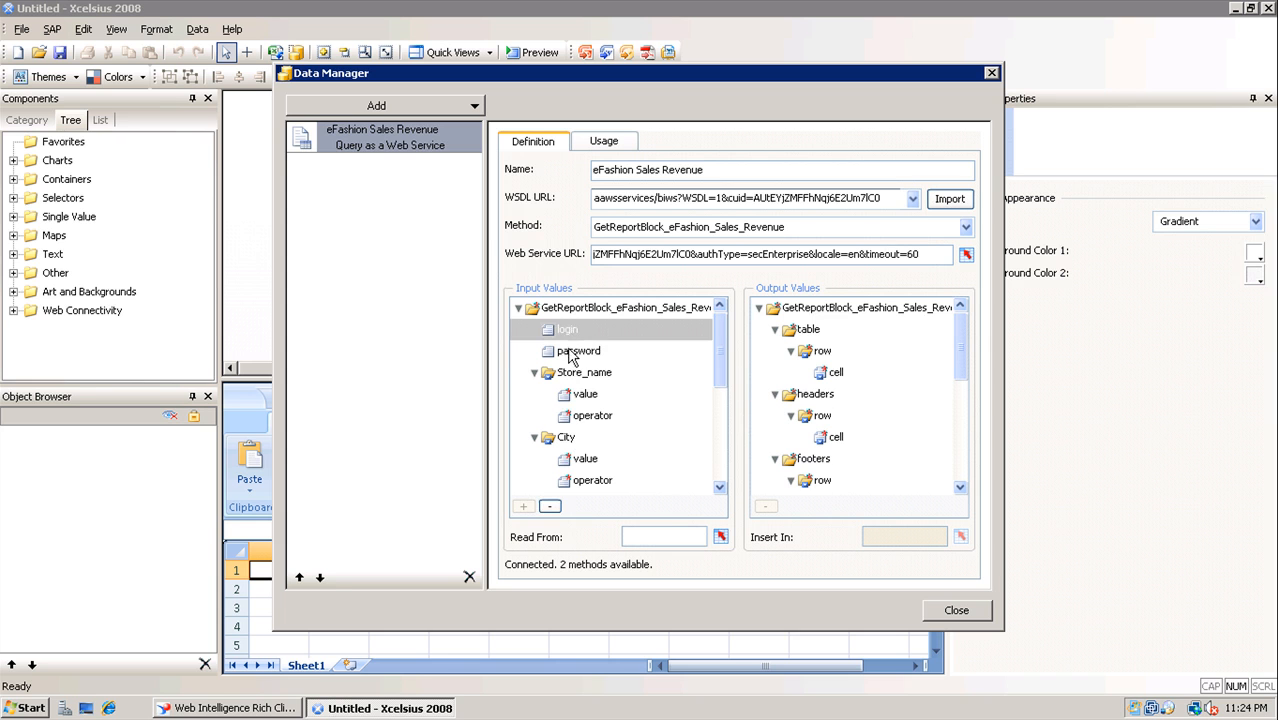
{"action": "left_click", "coordinate": [572, 352]}
{"action": "left_click", "coordinate": [569, 333]}
{"action": "left_click", "coordinate": [569, 349]}
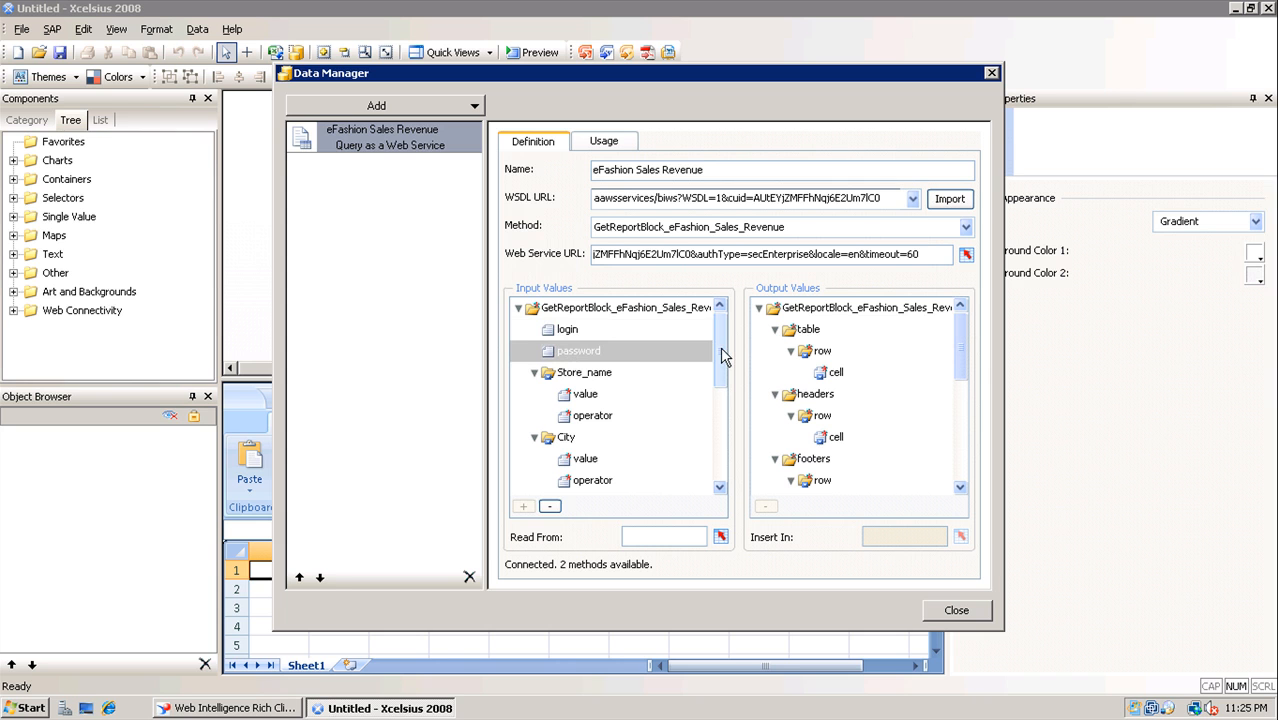
Review the Store_name, City, State and Sales_revenue inputs, then pick table rows as the output
{"action": "left_click", "coordinate": [590, 396]}
{"action": "left_click", "coordinate": [590, 462]}
{"action": "left_click_drag", "start_coordinate": [719, 378], "coordinate": [721, 432]}
{"action": "left_click", "coordinate": [585, 372]}
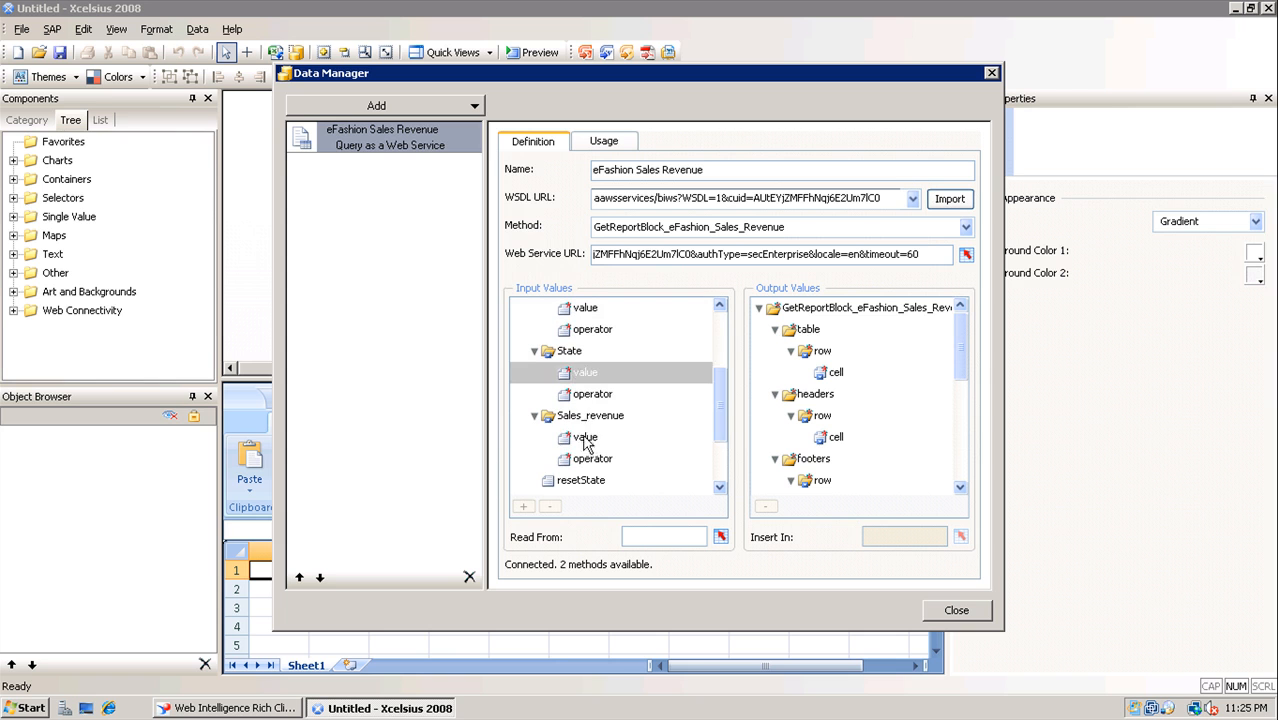
{"action": "left_click", "coordinate": [586, 438]}
{"action": "left_click_drag", "start_coordinate": [724, 419], "coordinate": [722, 384]}
{"action": "left_click", "coordinate": [589, 482]}
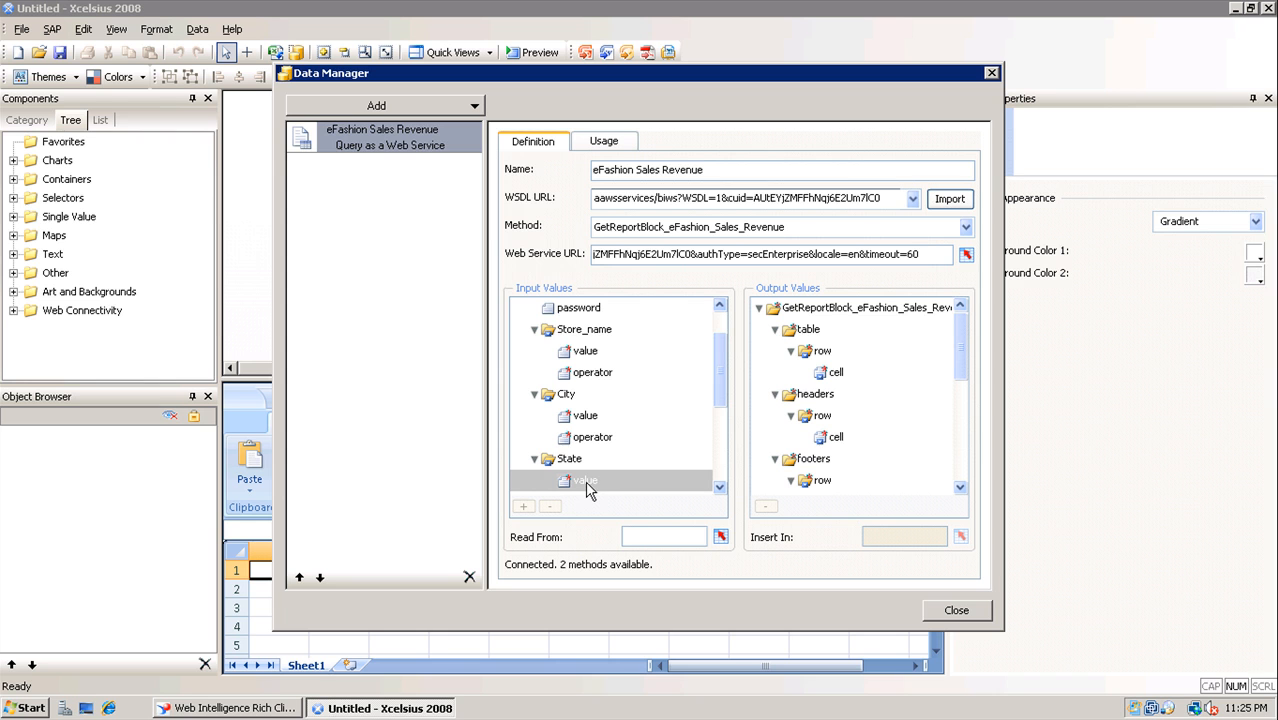
{"action": "left_click_drag", "start_coordinate": [718, 378], "coordinate": [721, 356]}
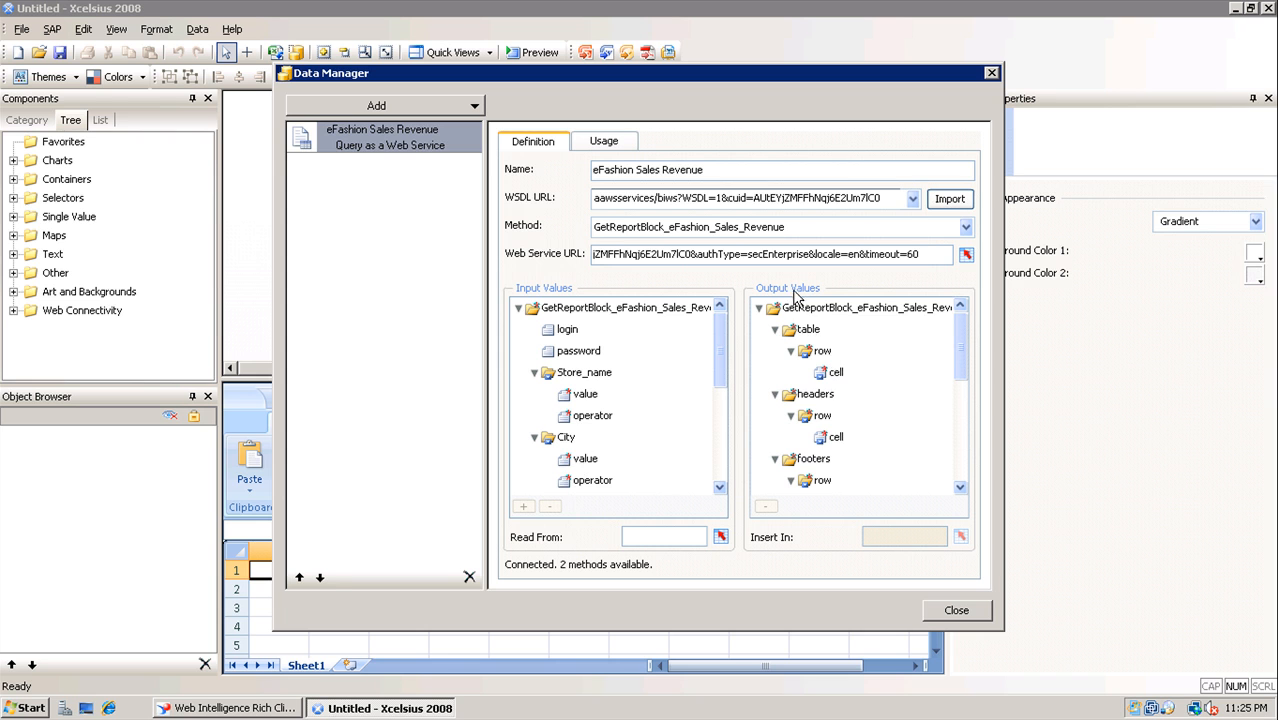
{"action": "left_click", "coordinate": [822, 354]}
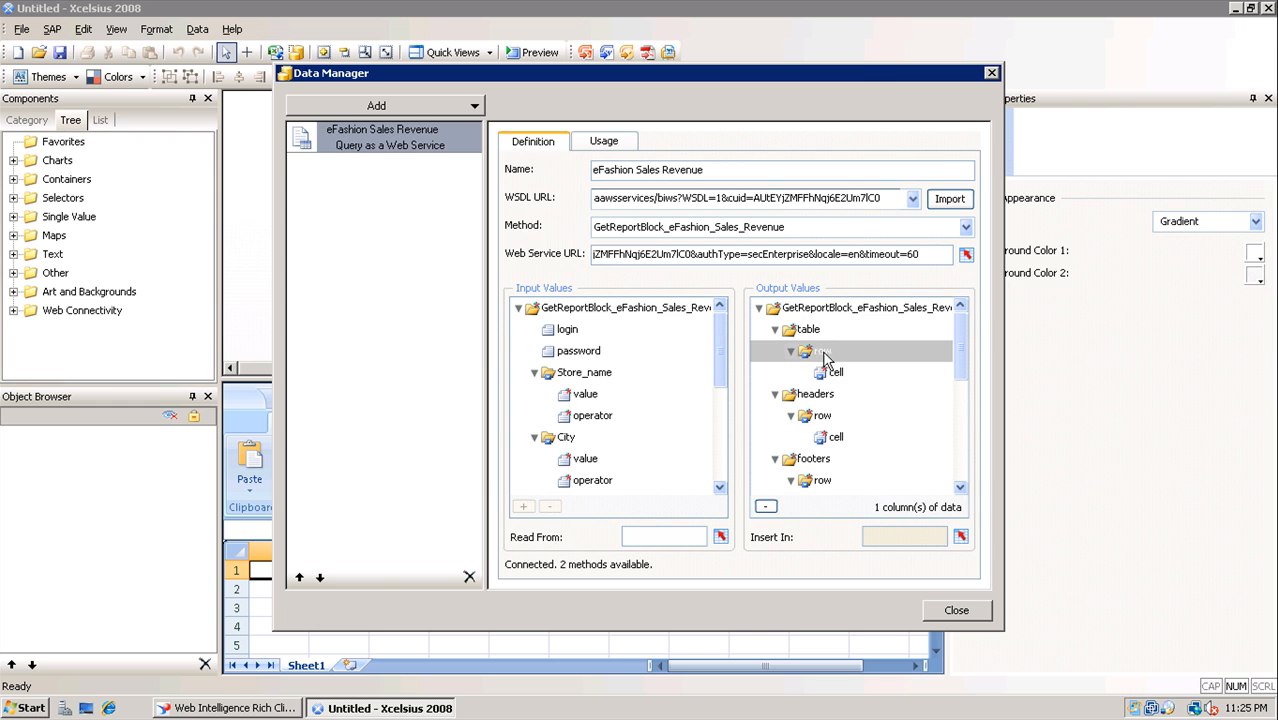
Move the connection window aside and set the table row output to insert into Sheet1!A1:D20
{"action": "left_click", "coordinate": [855, 61]}
{"action": "left_click_drag", "start_coordinate": [862, 67], "coordinate": [1047, 24]}
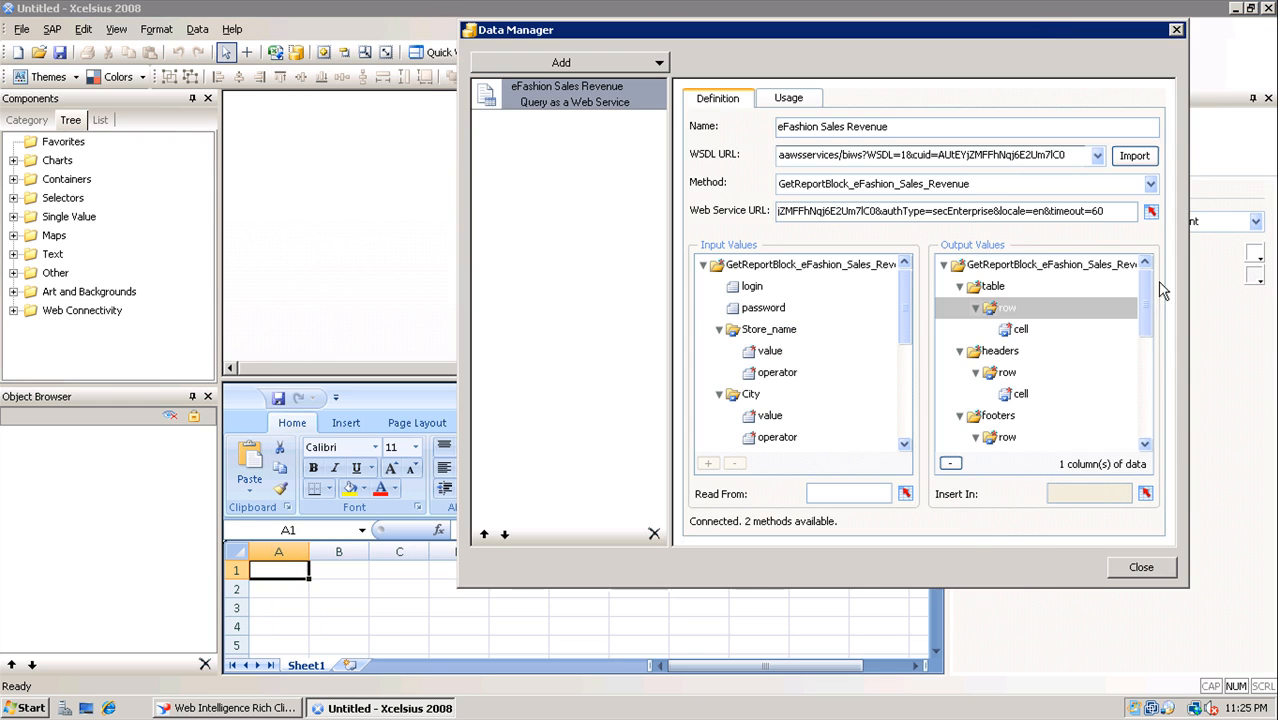
{"action": "left_click", "coordinate": [1146, 494]}
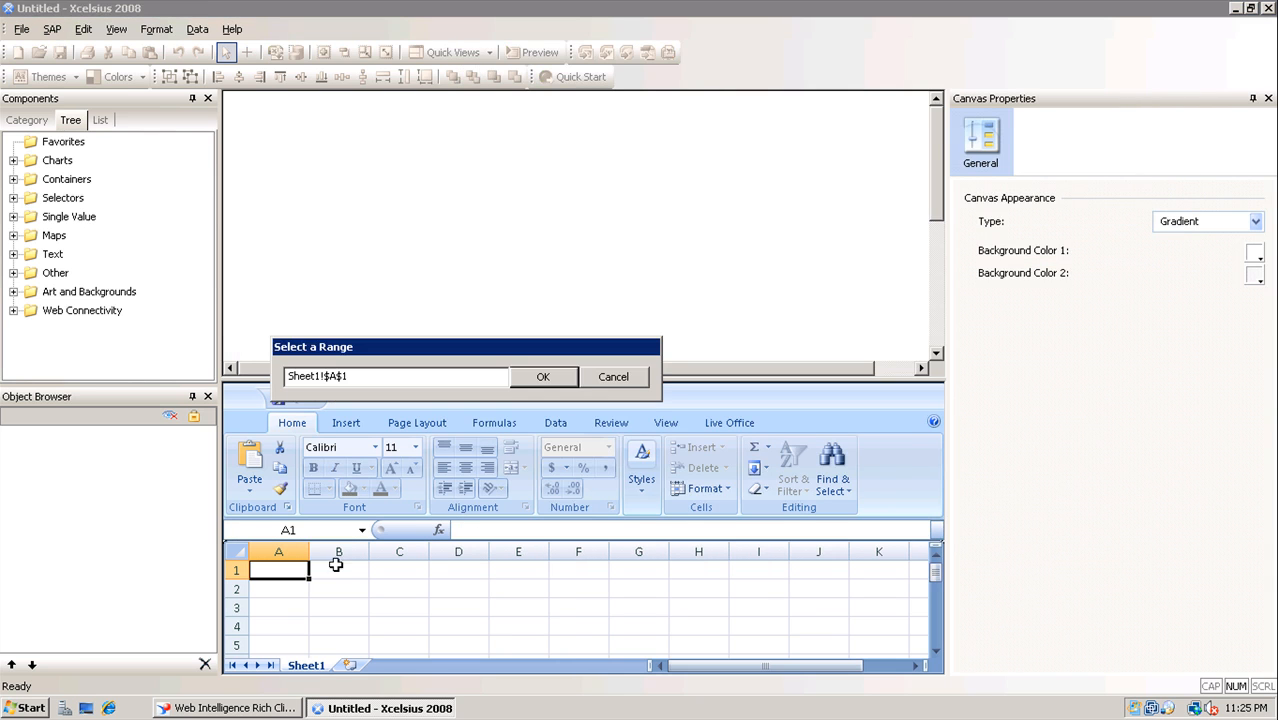
{"action": "left_click_drag", "start_coordinate": [308, 576], "coordinate": [471, 573]}
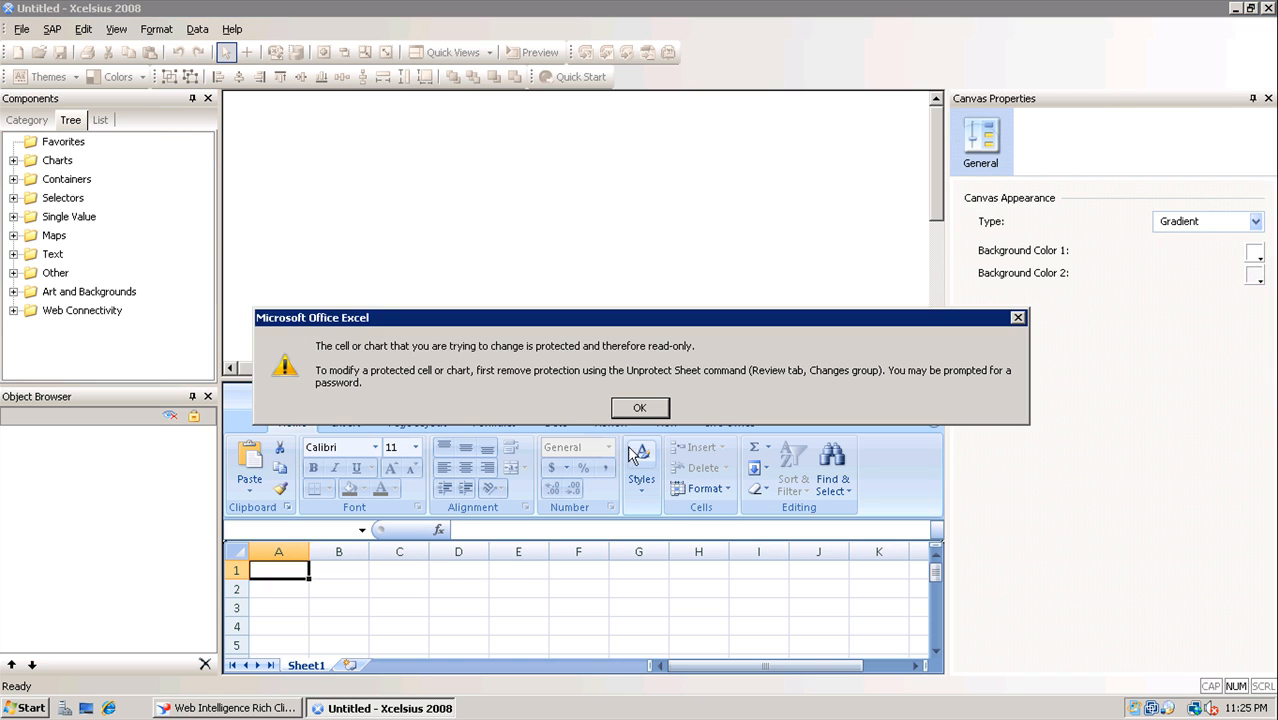
{"action": "left_click", "coordinate": [659, 410]}
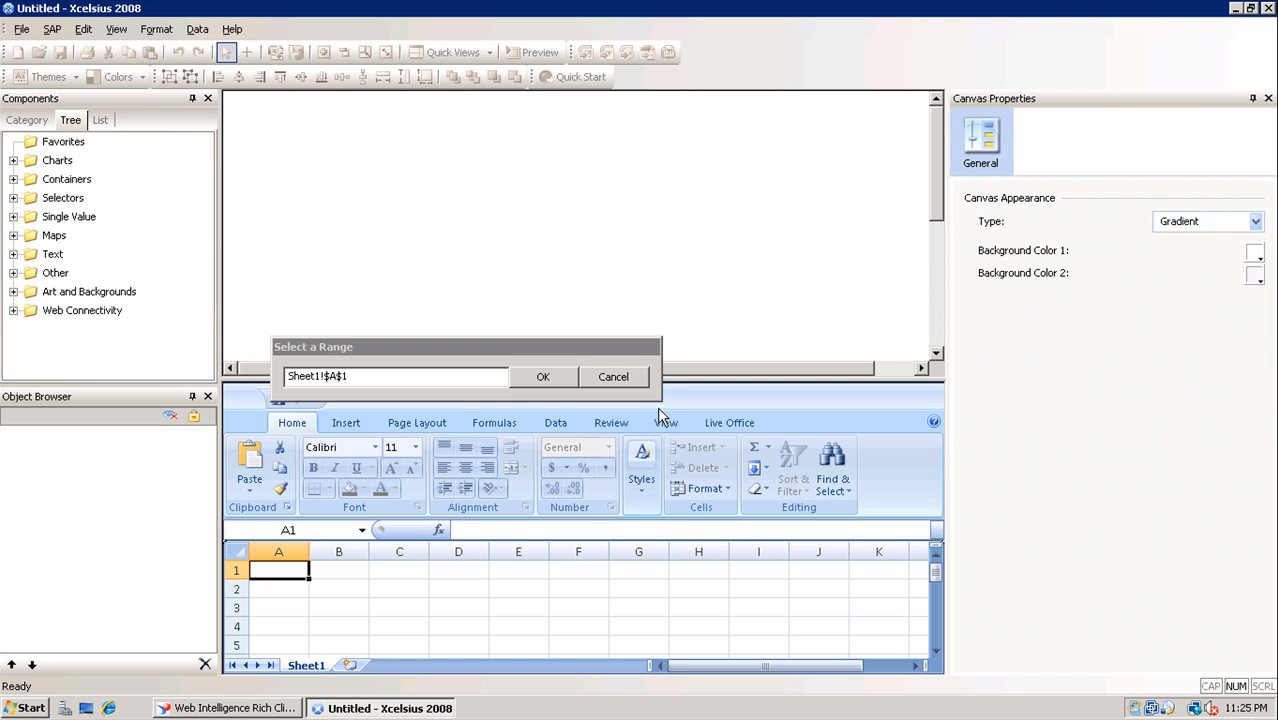
{"action": "left_click", "coordinate": [465, 569], "text": "shift"}
{"action": "left_click_drag", "start_coordinate": [938, 573], "coordinate": [936, 615]}
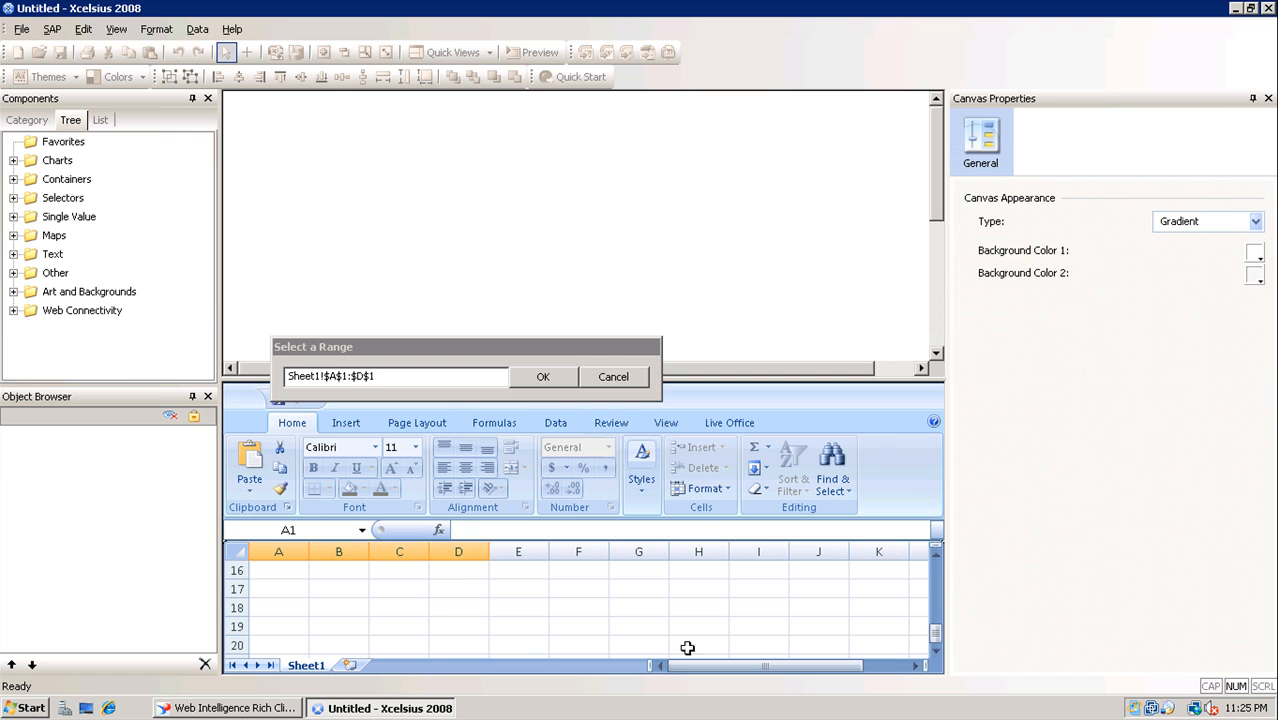
{"action": "left_click", "coordinate": [455, 648], "text": "shift"}
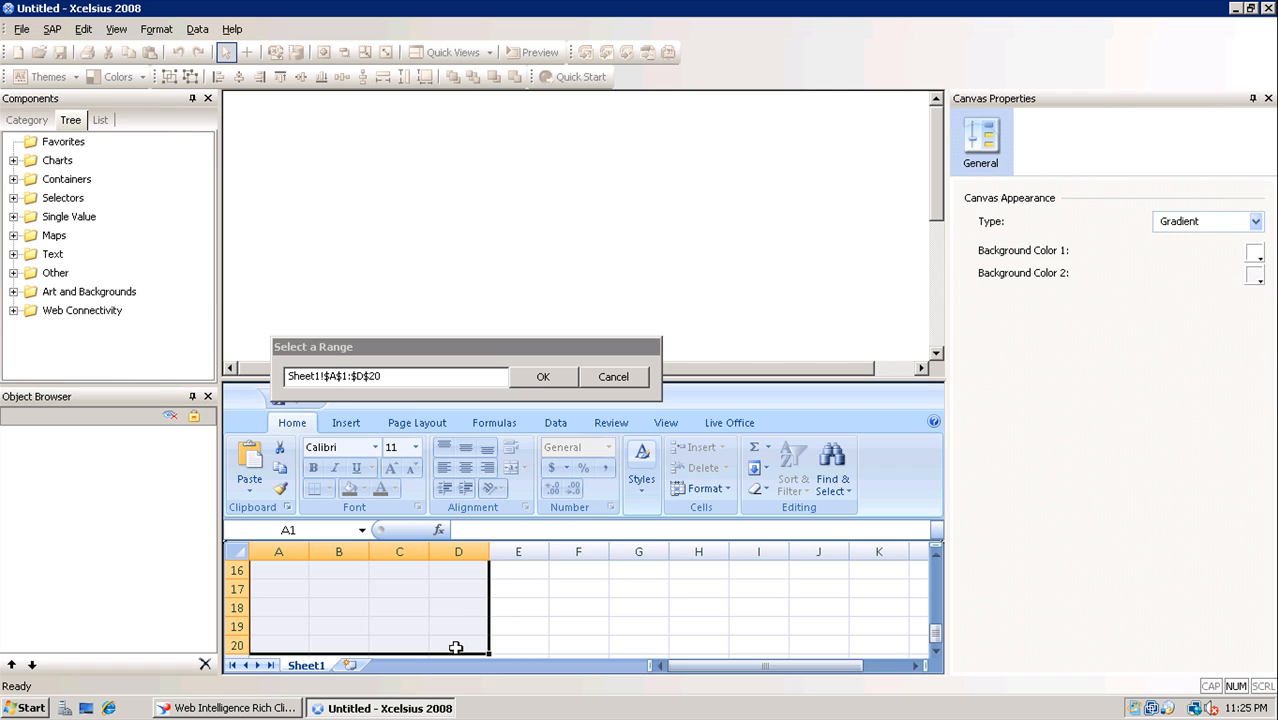
{"action": "left_click", "coordinate": [543, 377]}
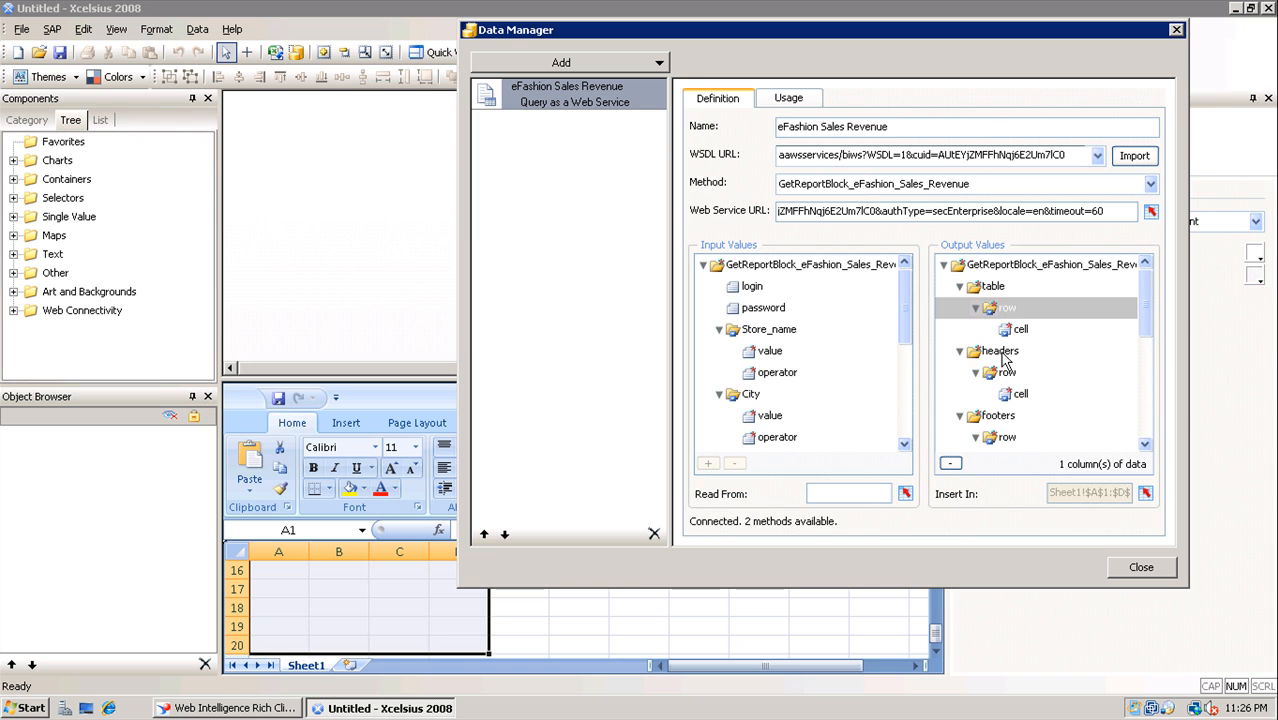
Inspect the nbColumns and nbLines outputs, then bring up the connection's Usage settings
{"action": "left_click_drag", "start_coordinate": [1150, 340], "coordinate": [1154, 404]}
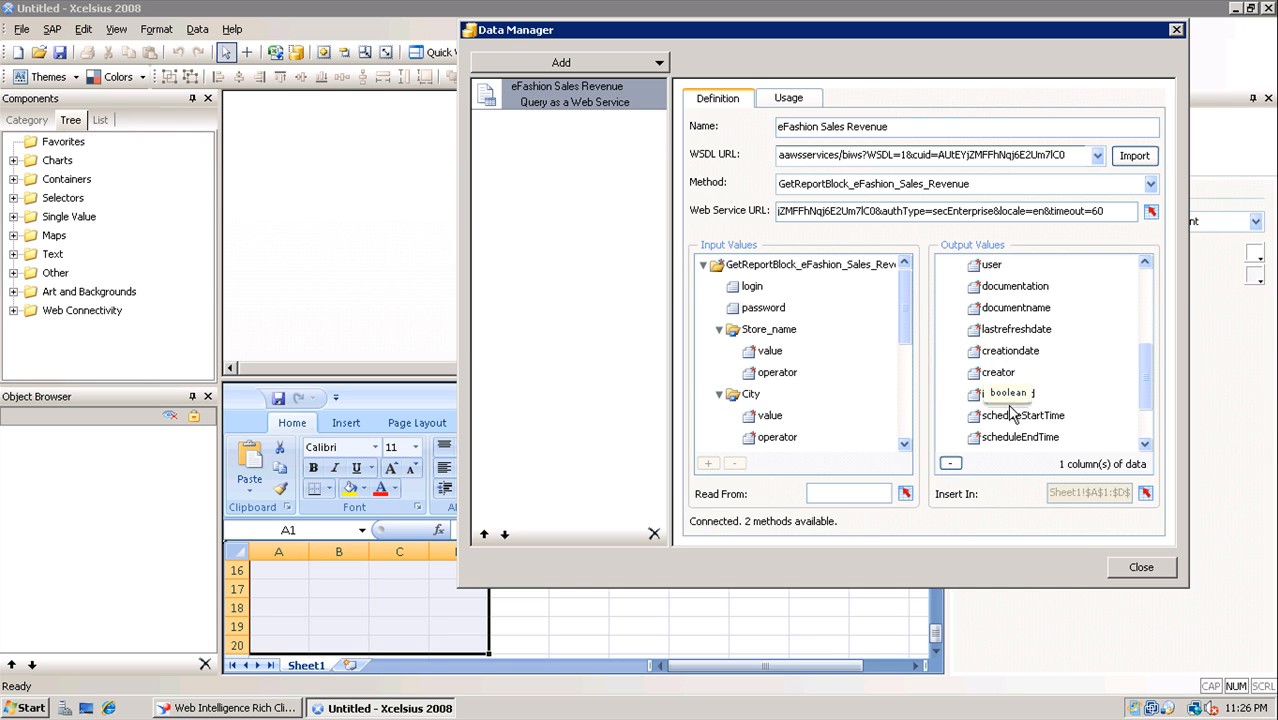
{"action": "left_click_drag", "start_coordinate": [1150, 393], "coordinate": [1144, 426]}
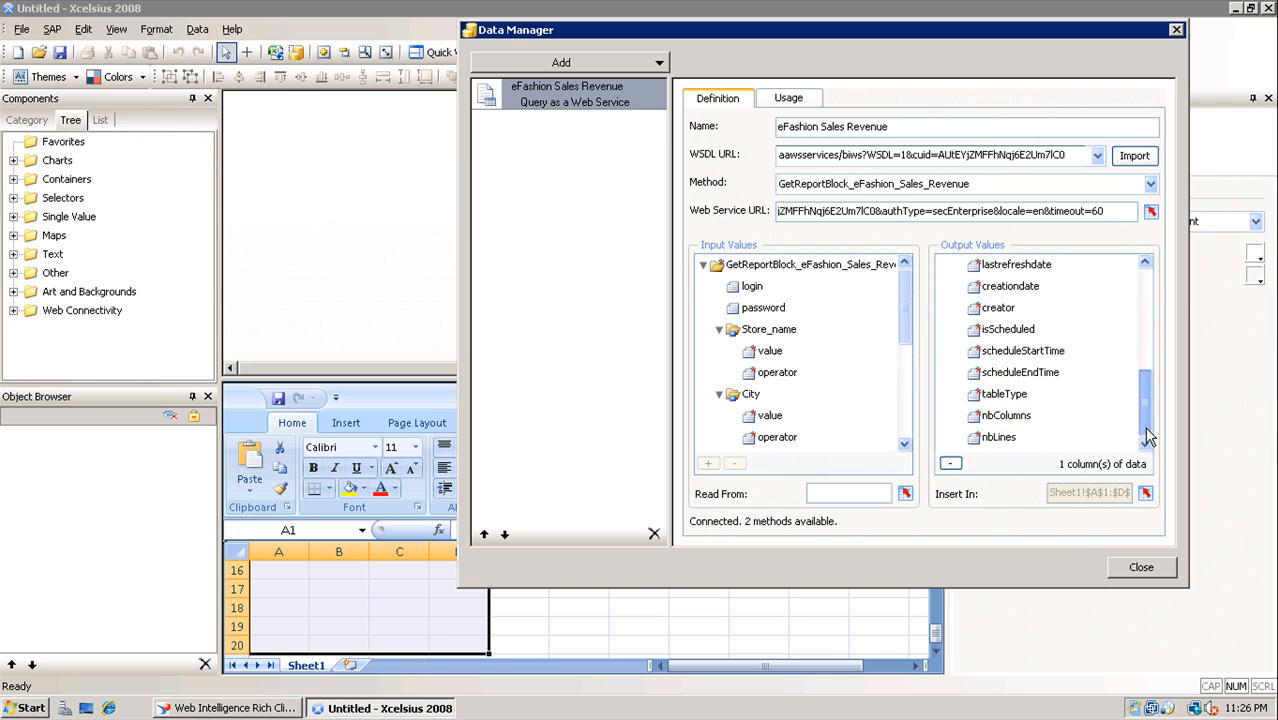
{"action": "left_click", "coordinate": [1010, 416]}
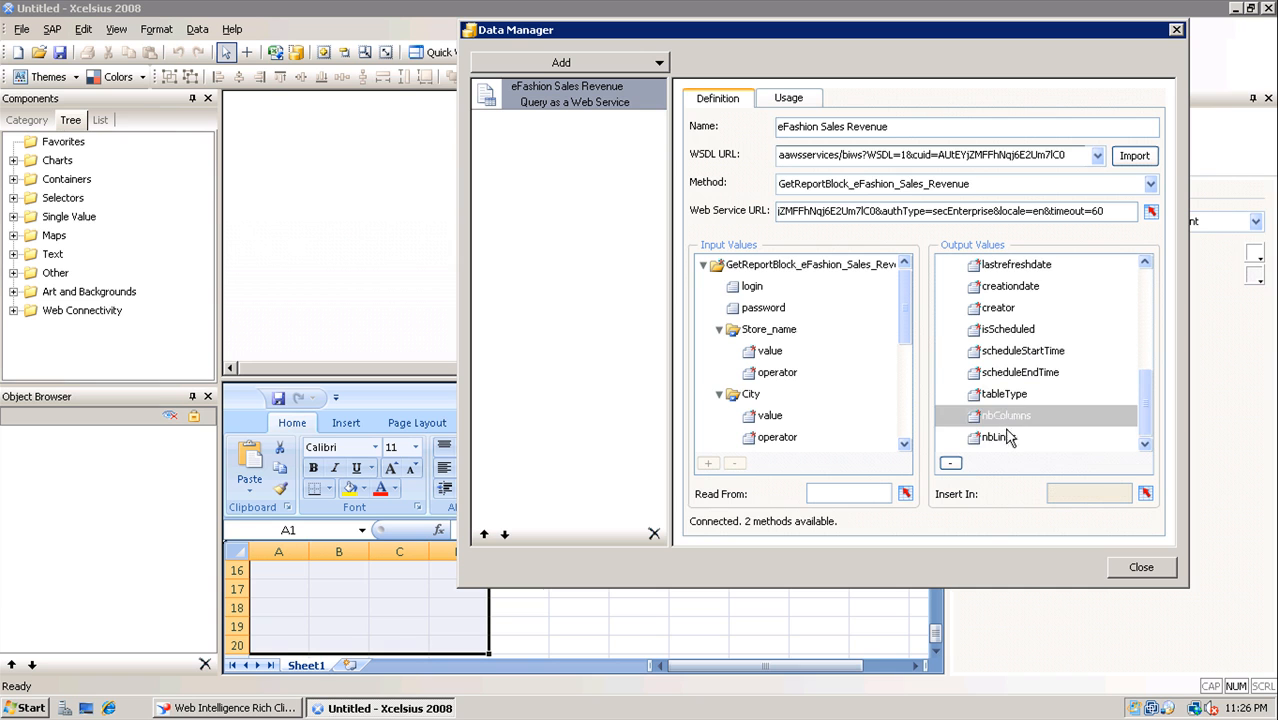
{"action": "left_click", "coordinate": [1007, 439]}
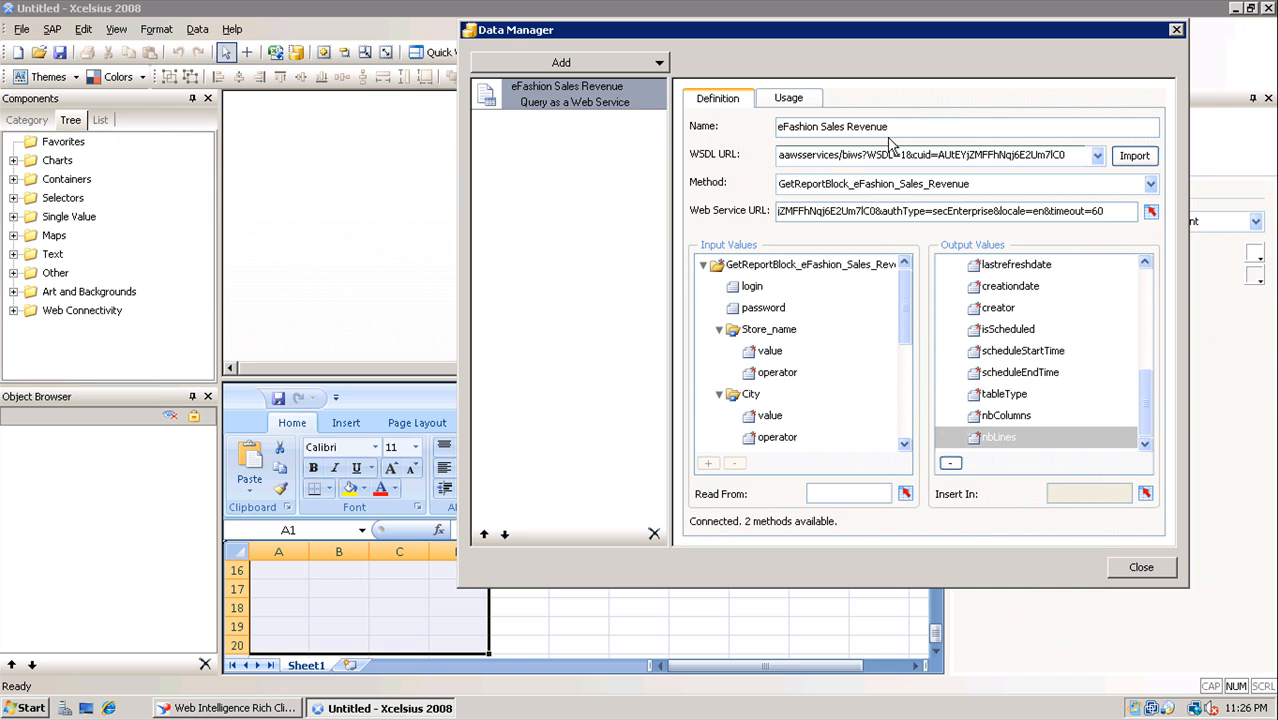
{"action": "left_click", "coordinate": [790, 100]}
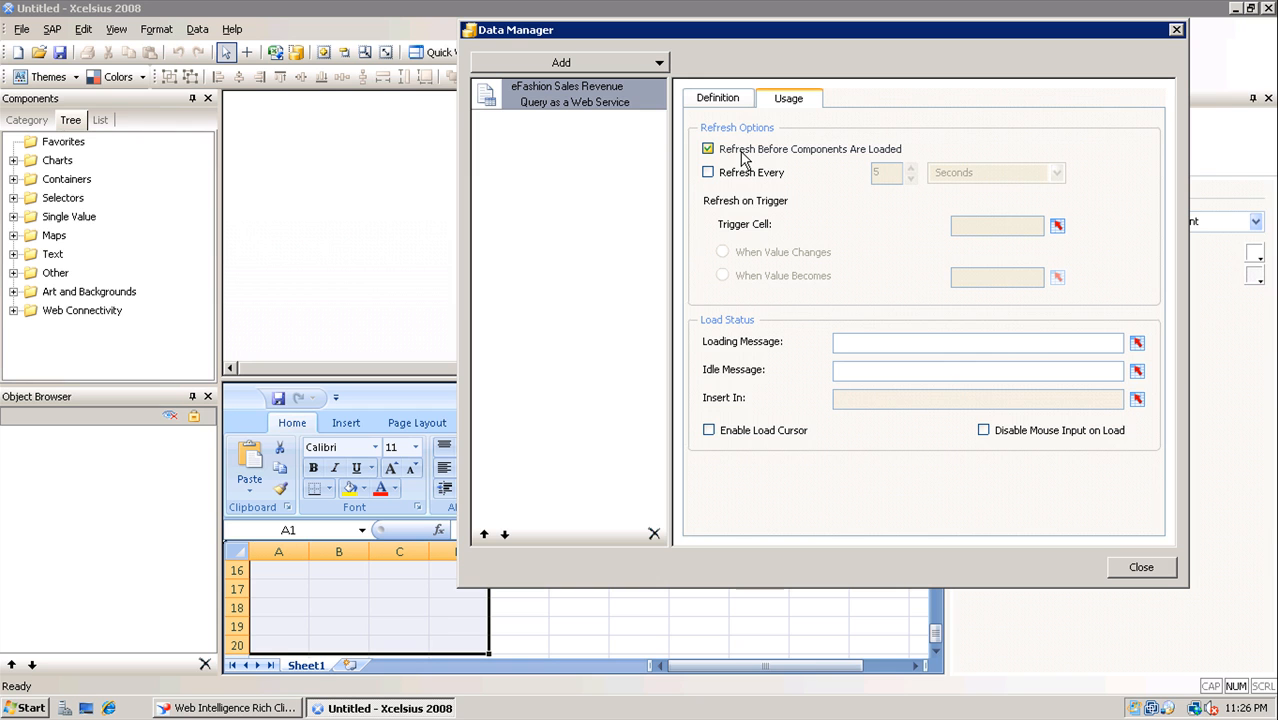
Leave Refresh Every unchecked, with its unit still at Seconds, and turn on Enable Load Cursor
{"action": "left_click", "coordinate": [724, 175]}
{"action": "left_click", "coordinate": [966, 173]}
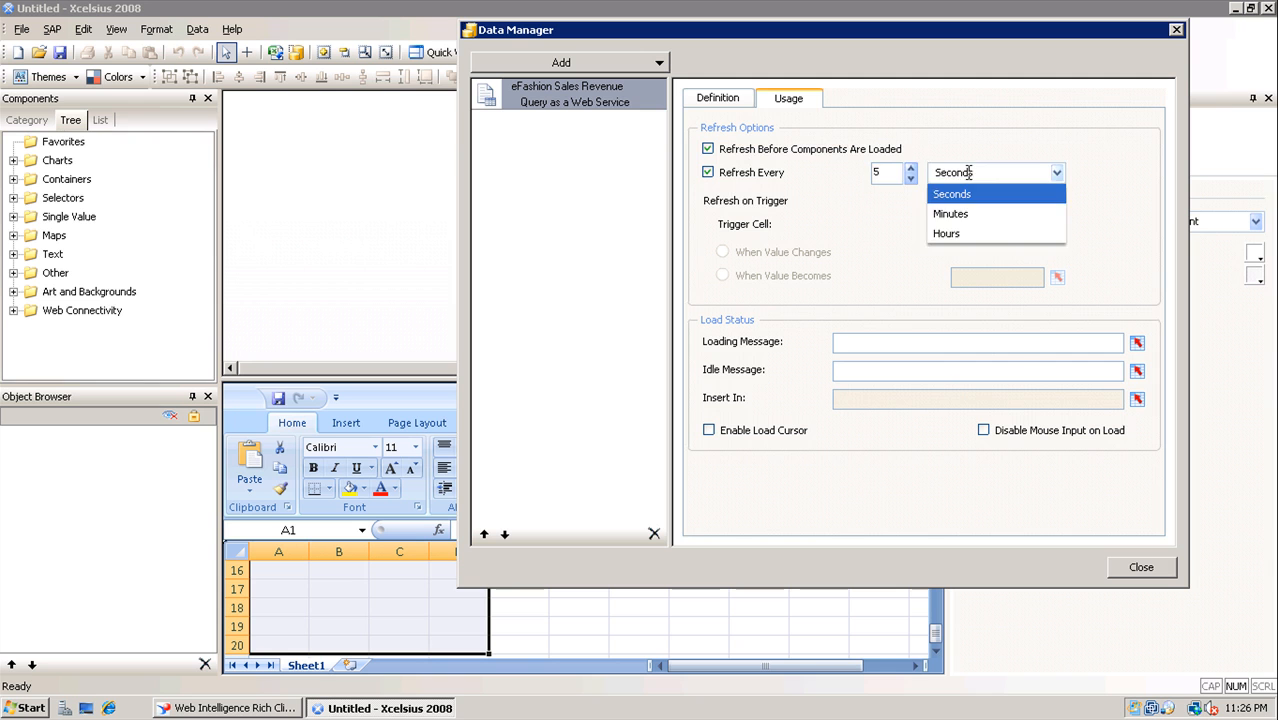
{"action": "left_click", "coordinate": [968, 172]}
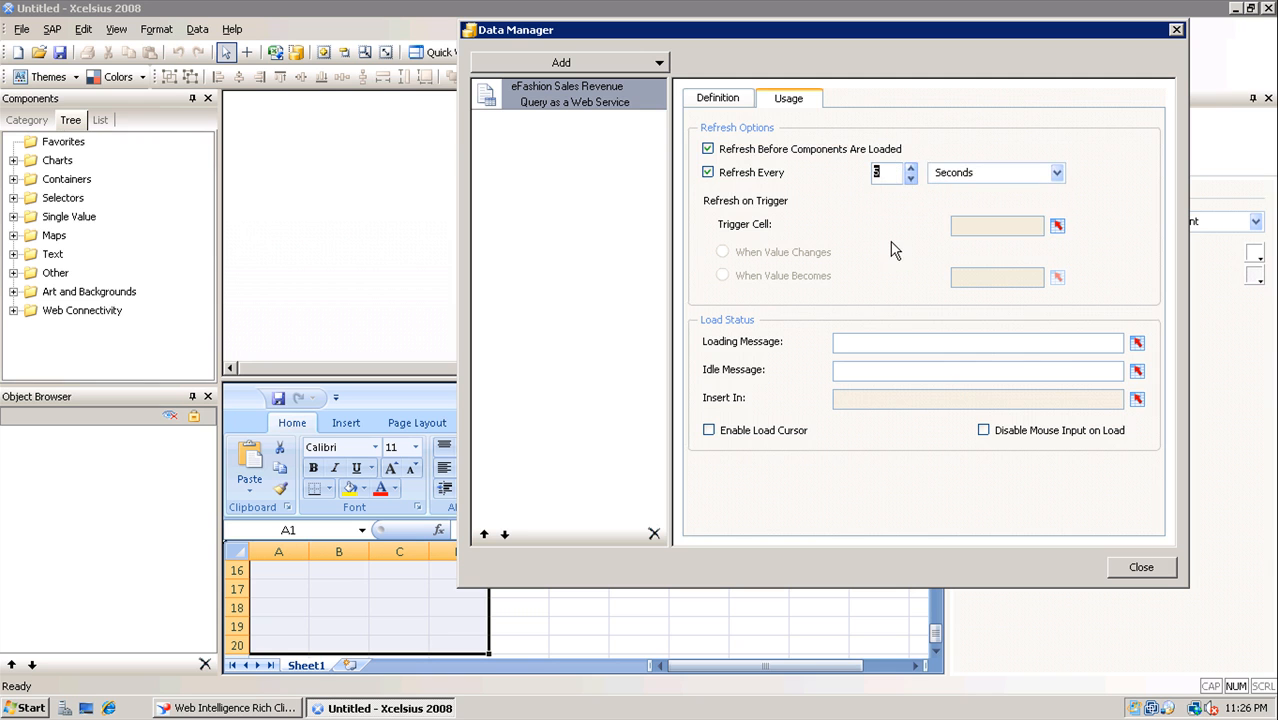
{"action": "left_click", "coordinate": [750, 174]}
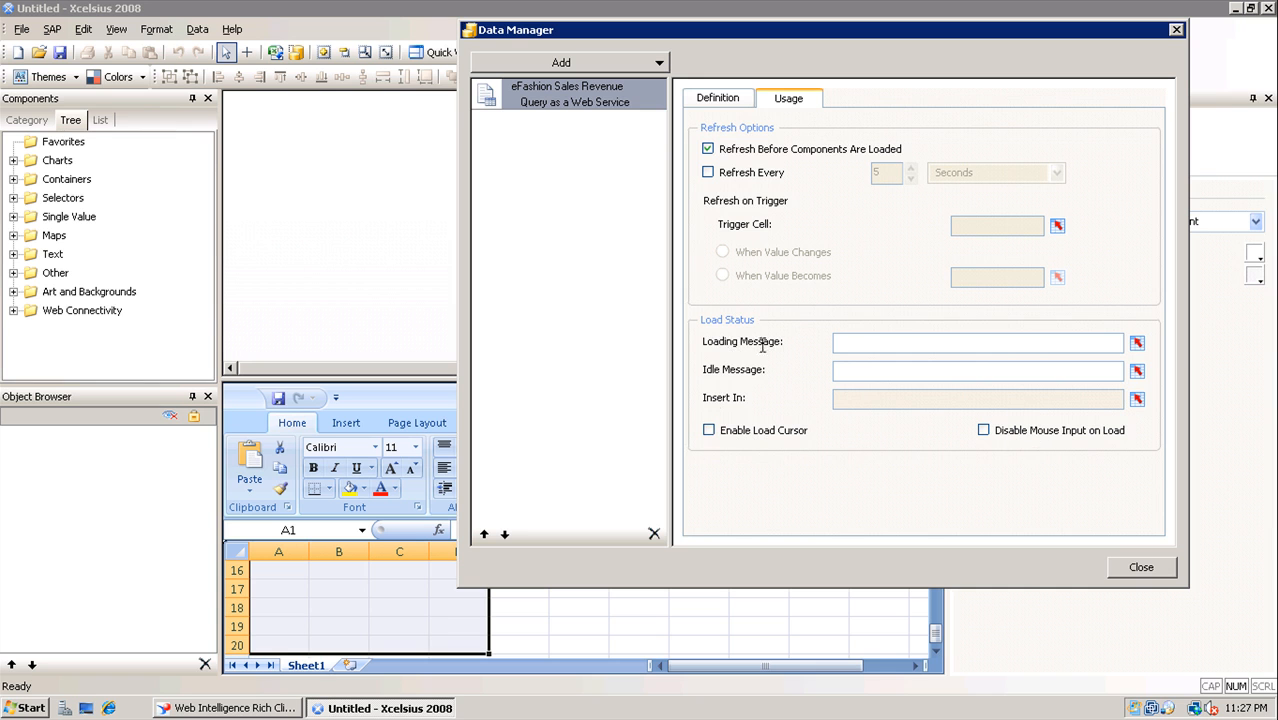
{"action": "left_click", "coordinate": [744, 436]}
Close the Data Manager, enlarge the sheet pane, and fill columns A to D with yellow
{"action": "left_click", "coordinate": [1140, 568]}
{"action": "left_click_drag", "start_coordinate": [756, 380], "coordinate": [756, 258]}
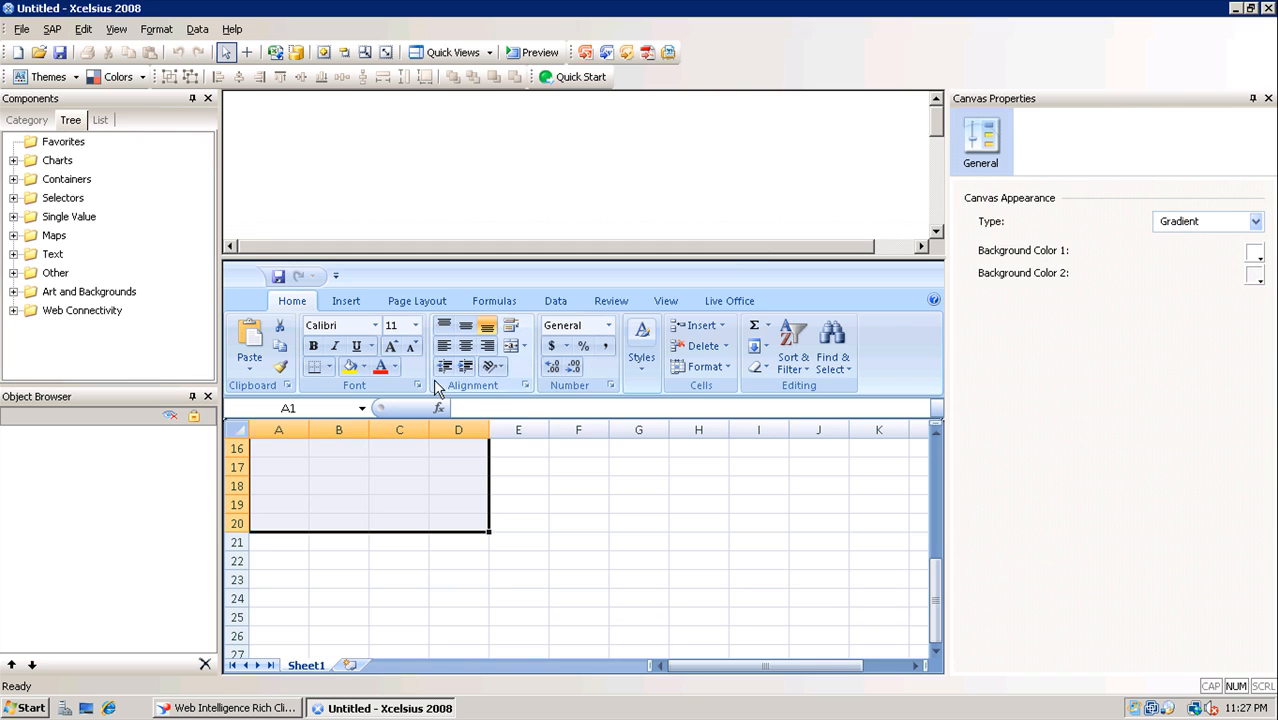
{"action": "left_click_drag", "start_coordinate": [936, 562], "coordinate": [938, 457]}
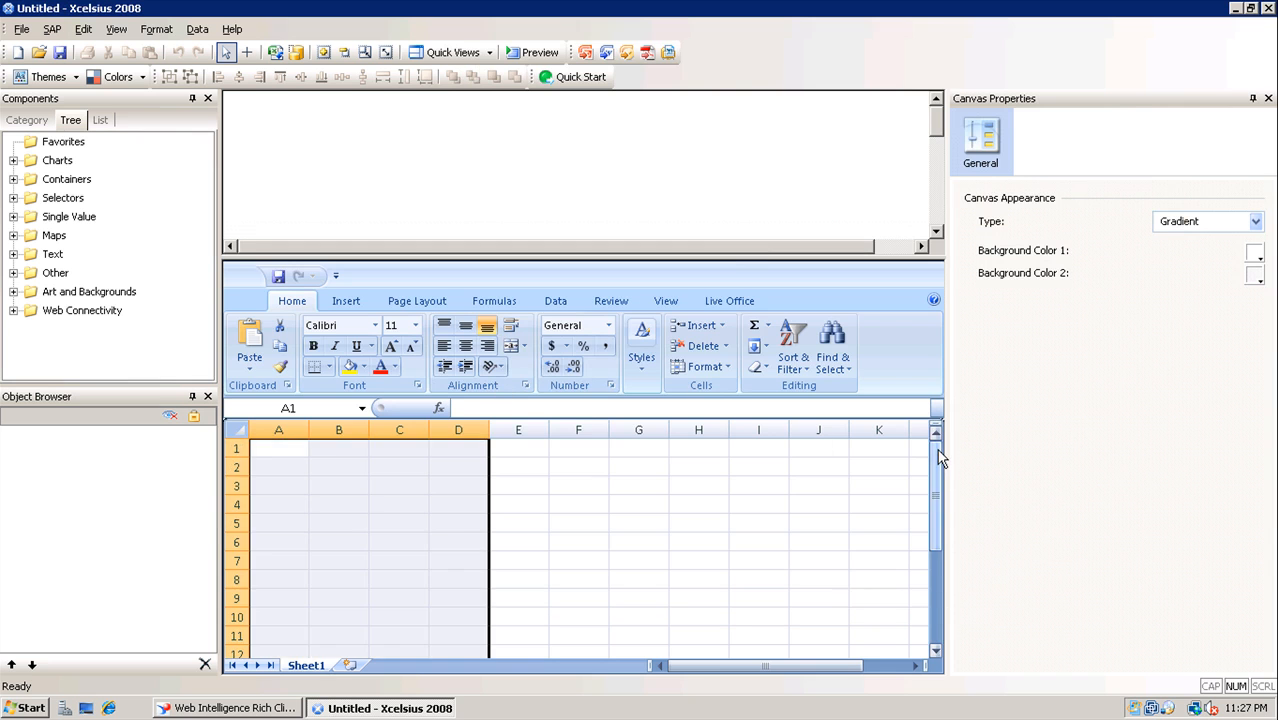
{"action": "left_click", "coordinate": [349, 366]}
{"action": "left_click", "coordinate": [513, 449]}
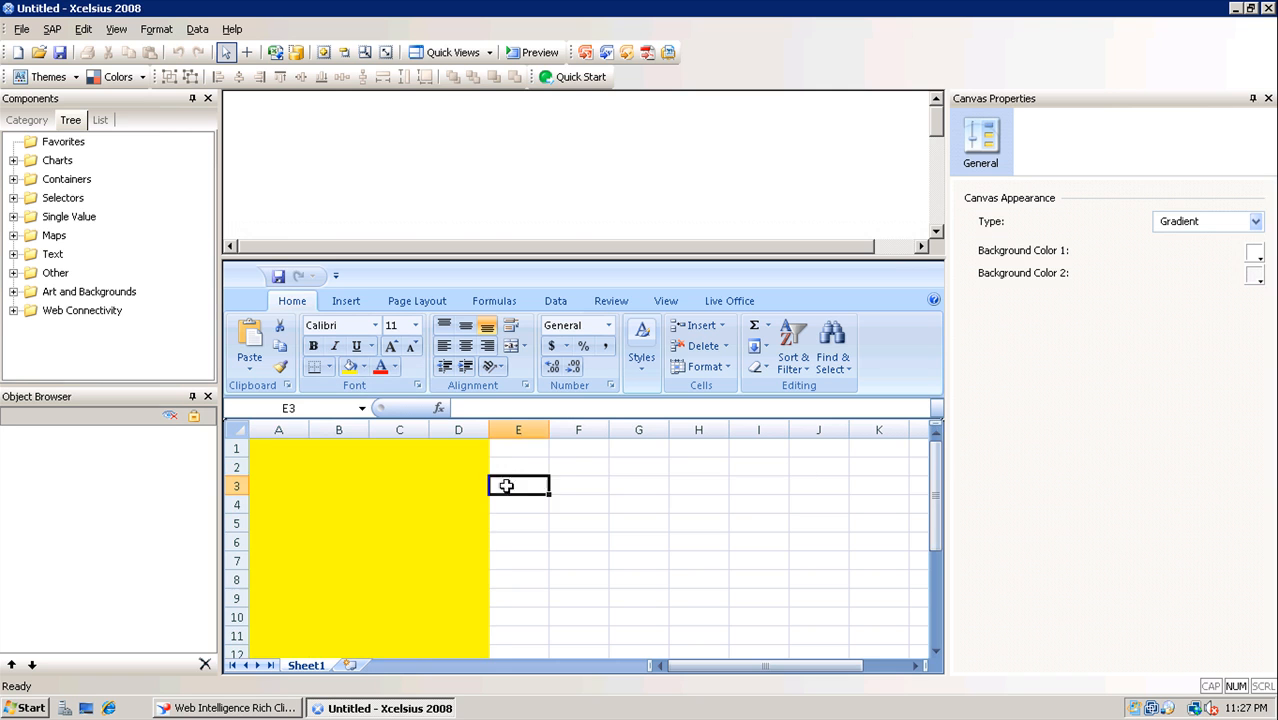
{"action": "left_click", "coordinate": [279, 452]}
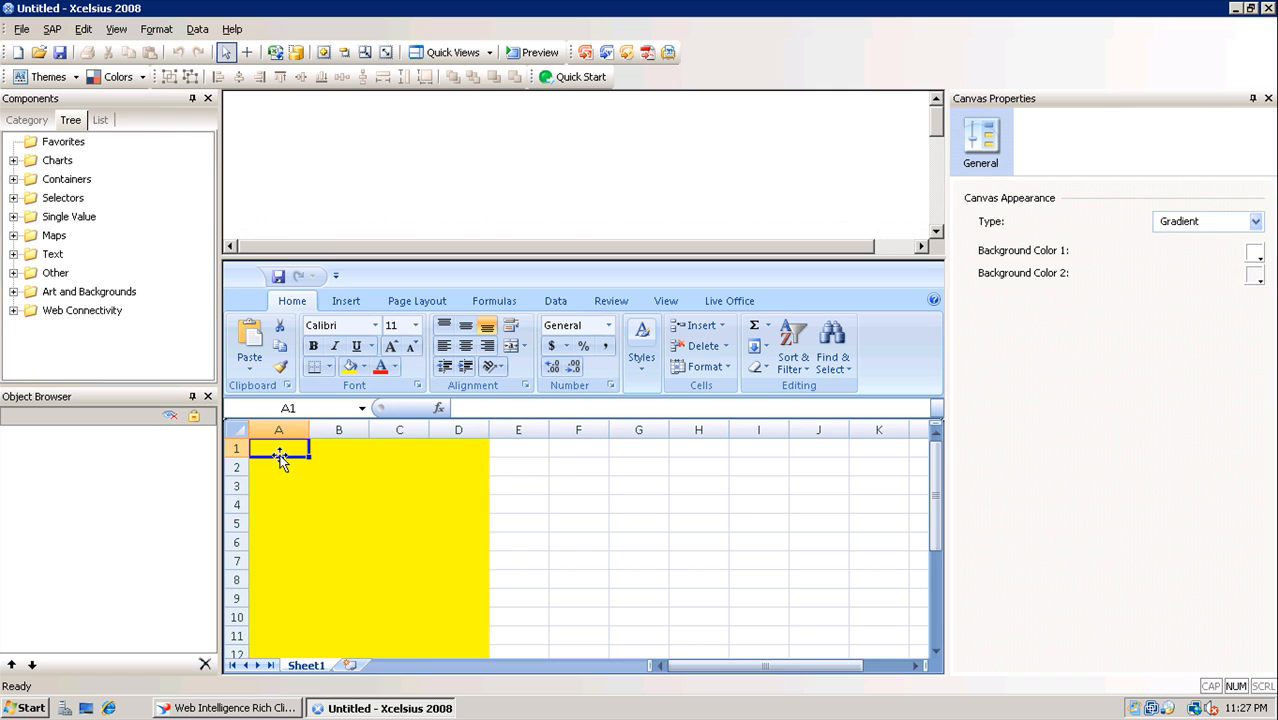
{"action": "left_click_drag", "start_coordinate": [936, 505], "coordinate": [938, 618]}
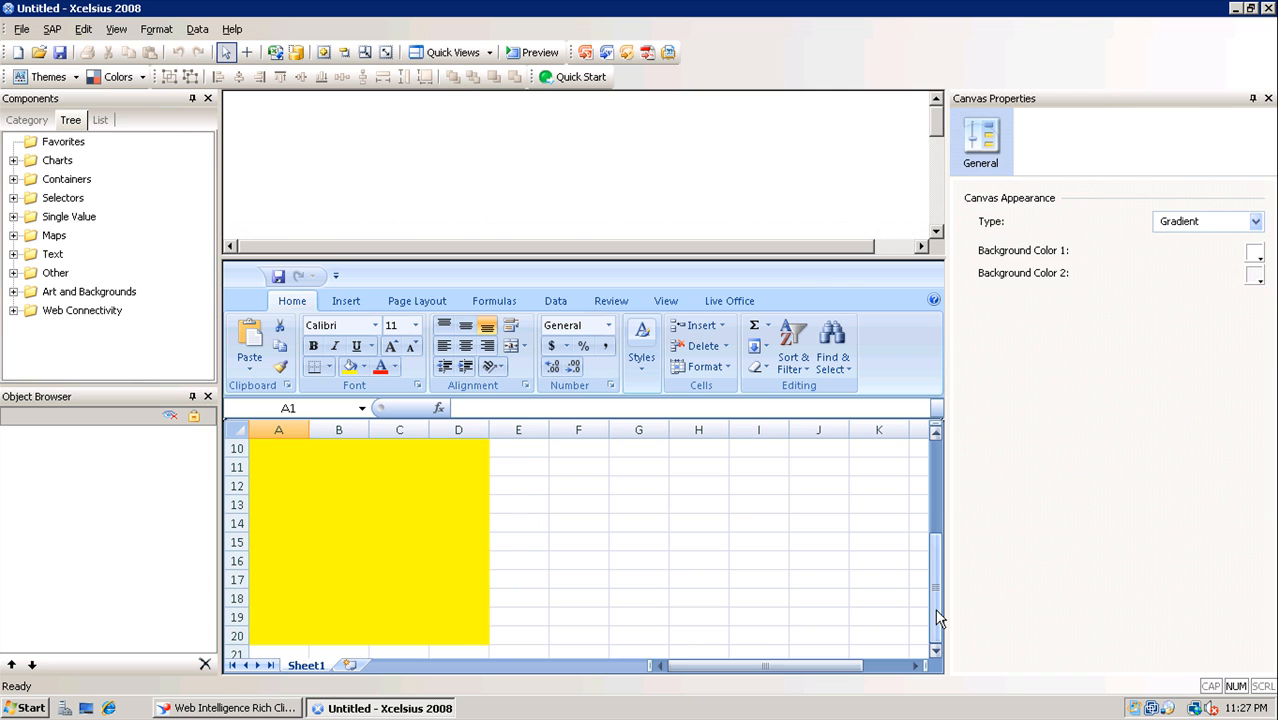
{"action": "left_click_drag", "start_coordinate": [938, 618], "coordinate": [936, 508]}
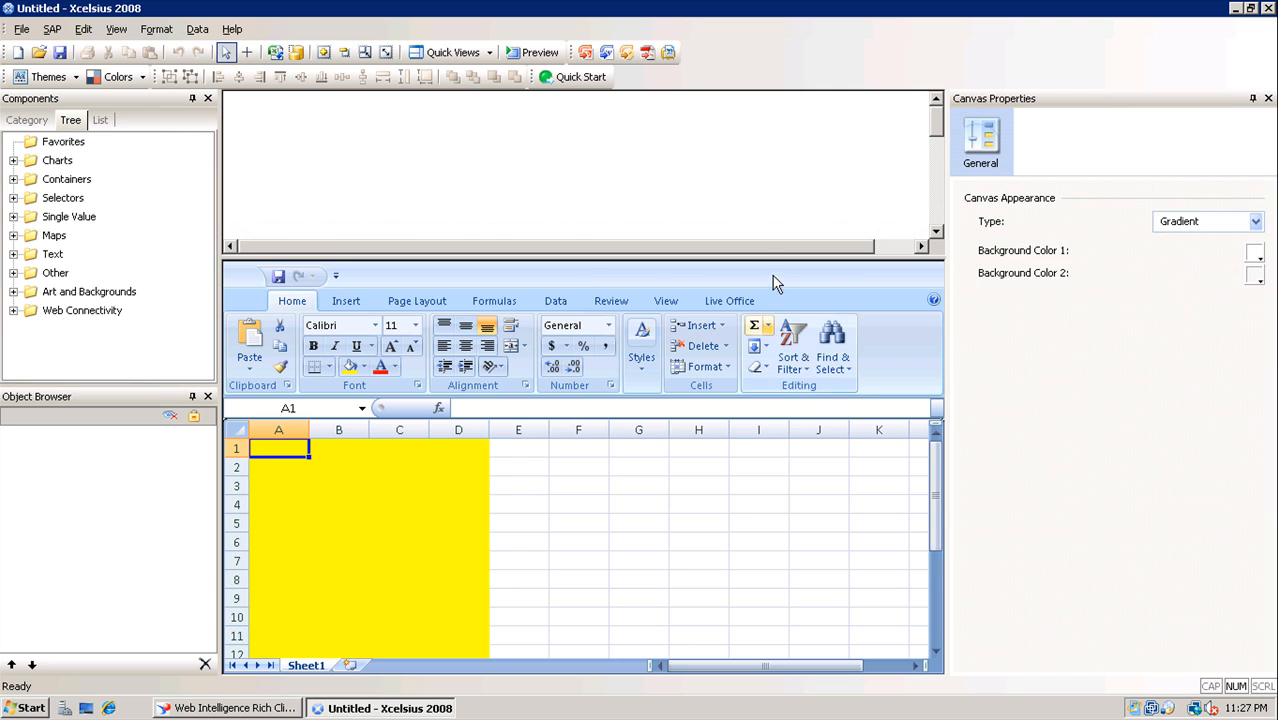
Place a Spreadsheet Table from the Selectors category onto the canvas
{"action": "left_click_drag", "start_coordinate": [768, 257], "coordinate": [741, 409]}
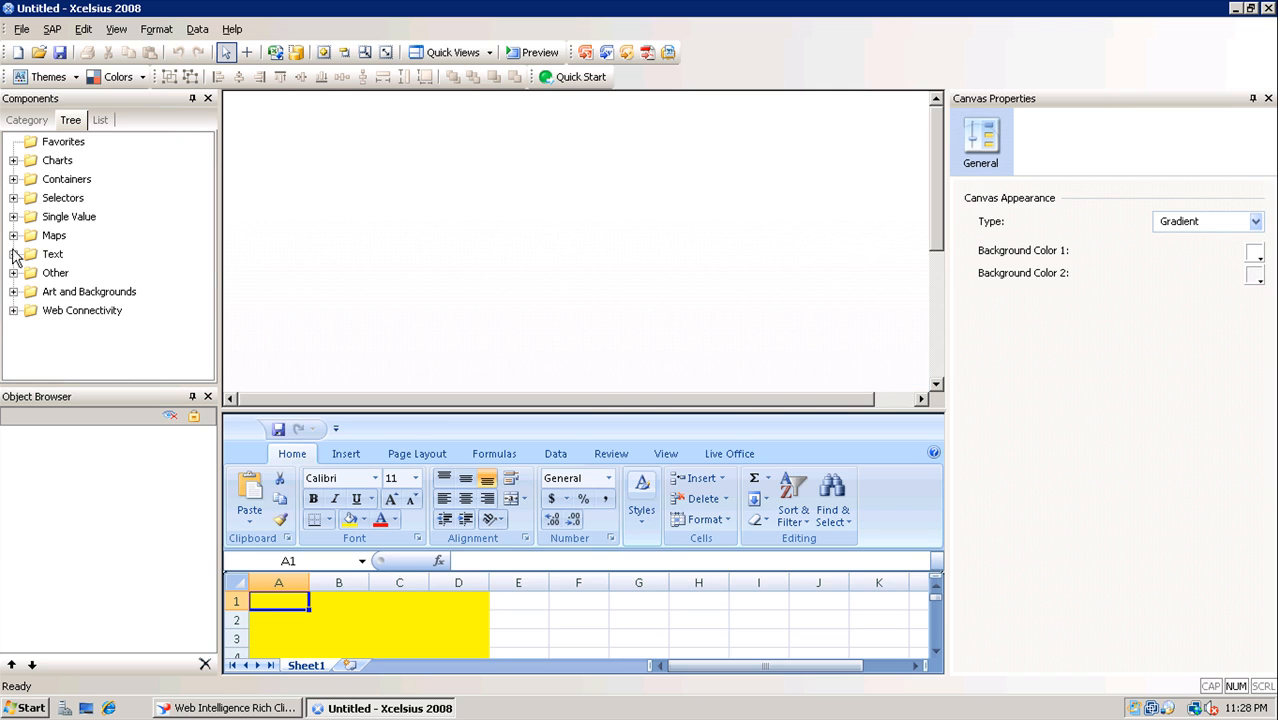
{"action": "left_click", "coordinate": [15, 199]}
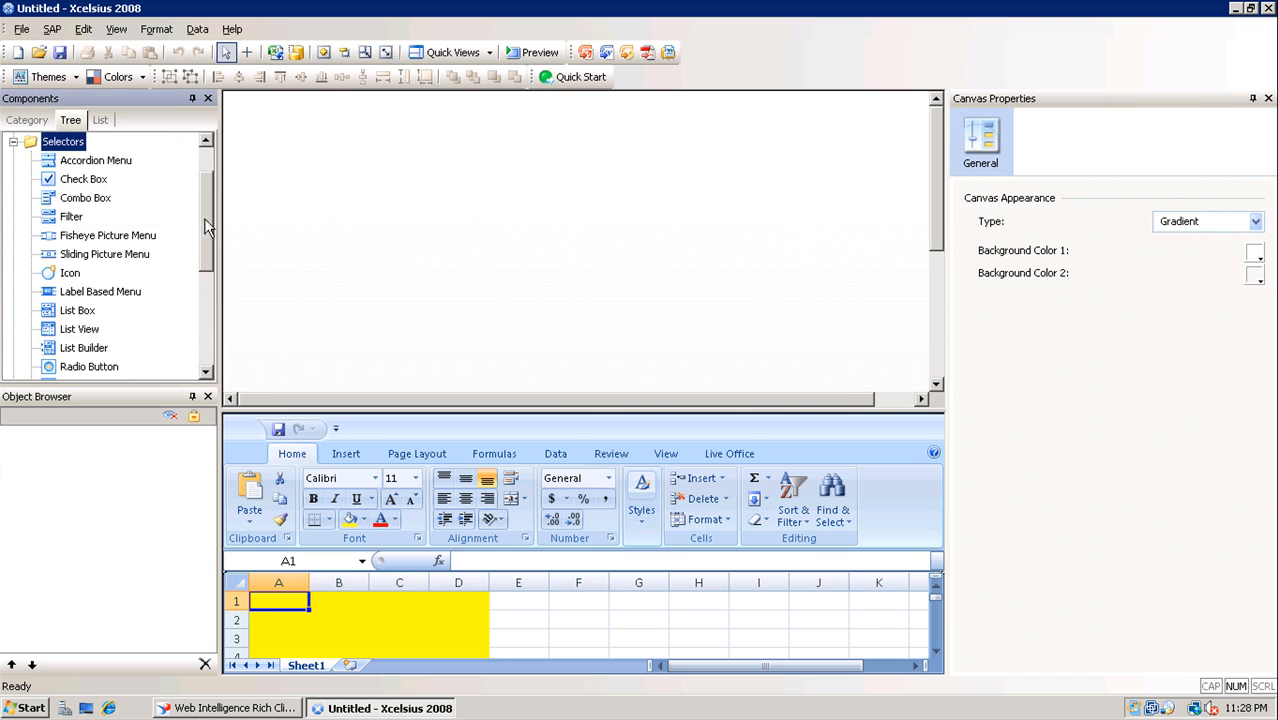
{"action": "left_click_drag", "start_coordinate": [205, 227], "coordinate": [205, 290]}
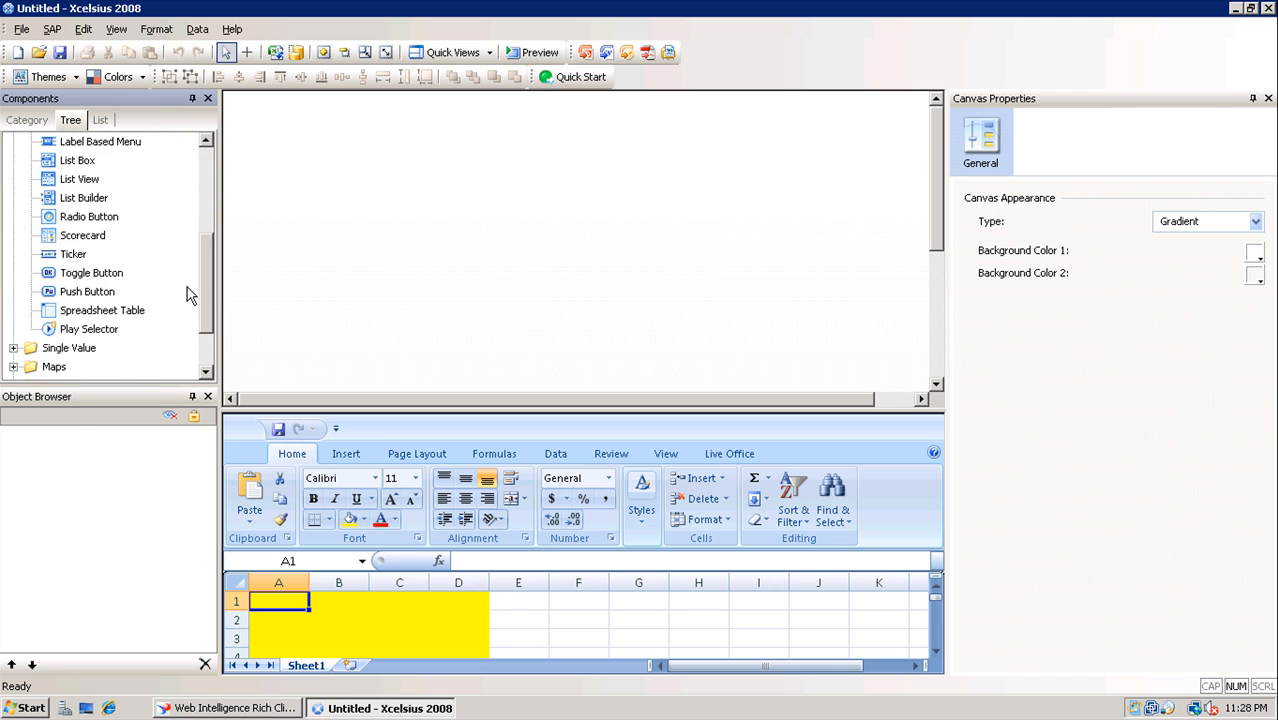
{"action": "left_click_drag", "start_coordinate": [103, 292], "coordinate": [243, 111]}
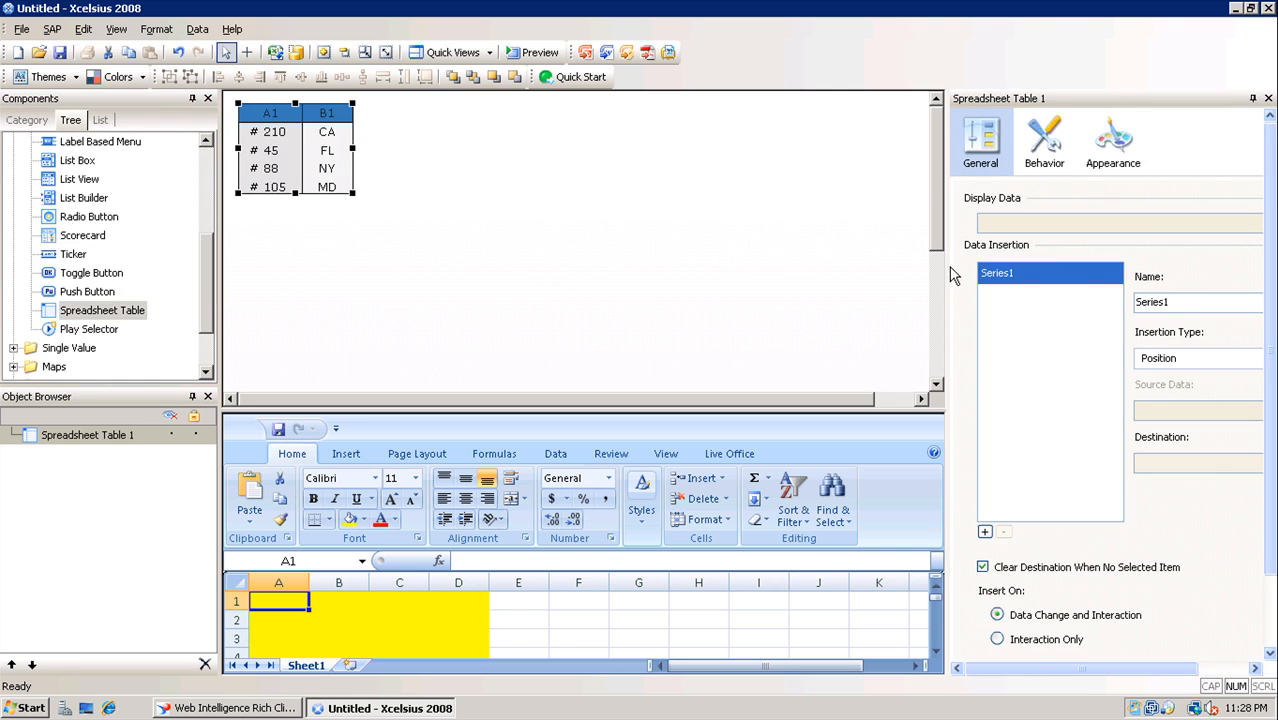
Browse the table's behaviour, appearance and colour properties, then start picking its Display Data range
{"action": "left_click_drag", "start_coordinate": [946, 266], "coordinate": [755, 255]}
{"action": "left_click", "coordinate": [851, 150]}
{"action": "left_click", "coordinate": [920, 150]}
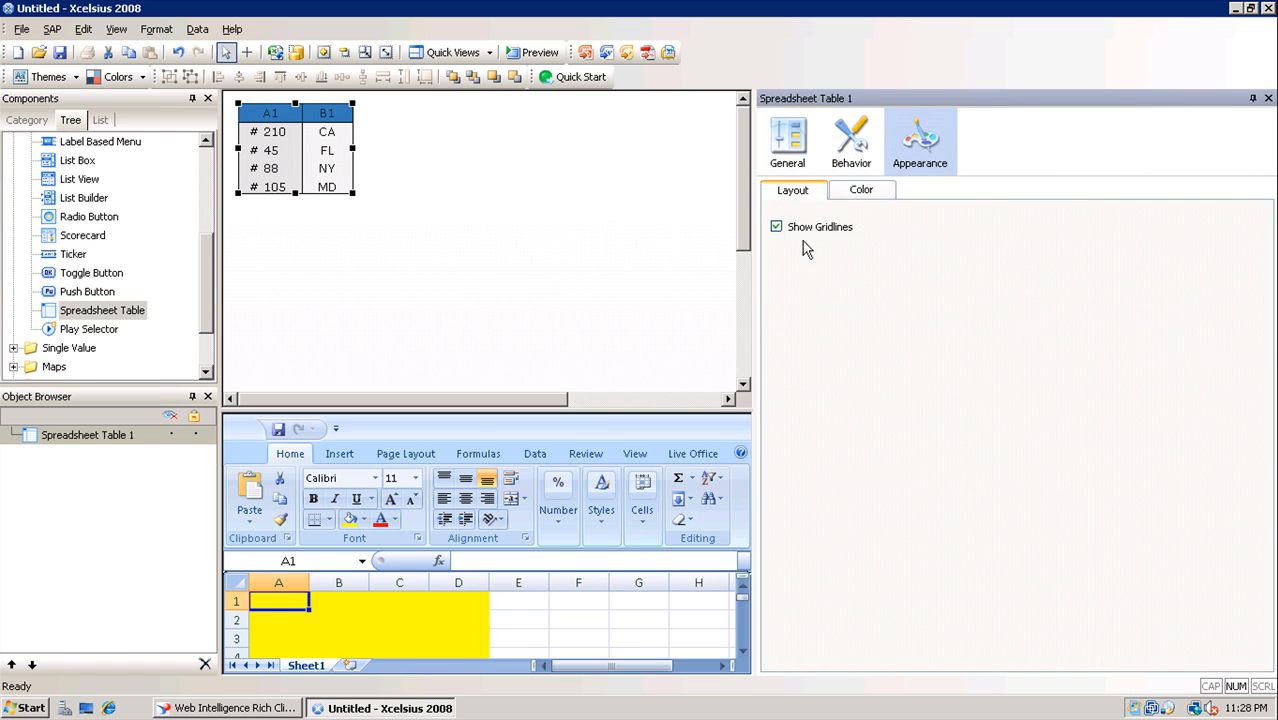
{"action": "left_click", "coordinate": [861, 190]}
{"action": "left_click", "coordinate": [787, 150]}
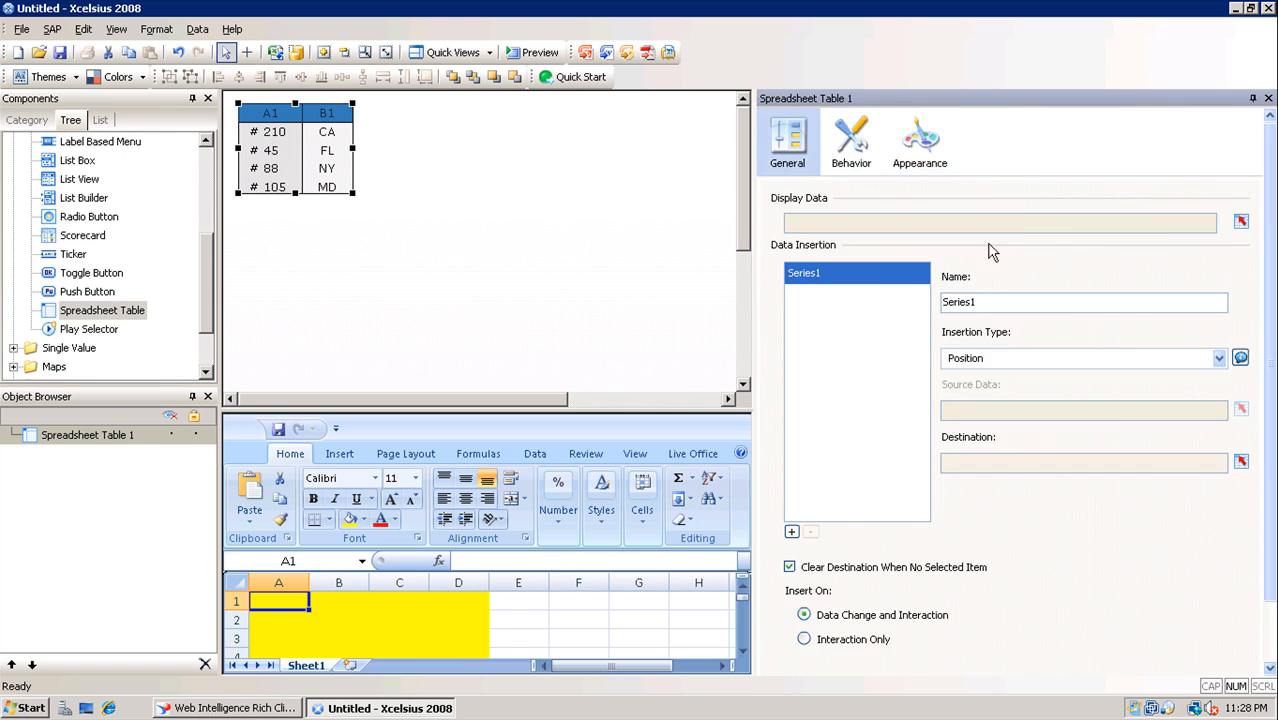
{"action": "left_click", "coordinate": [1241, 221]}
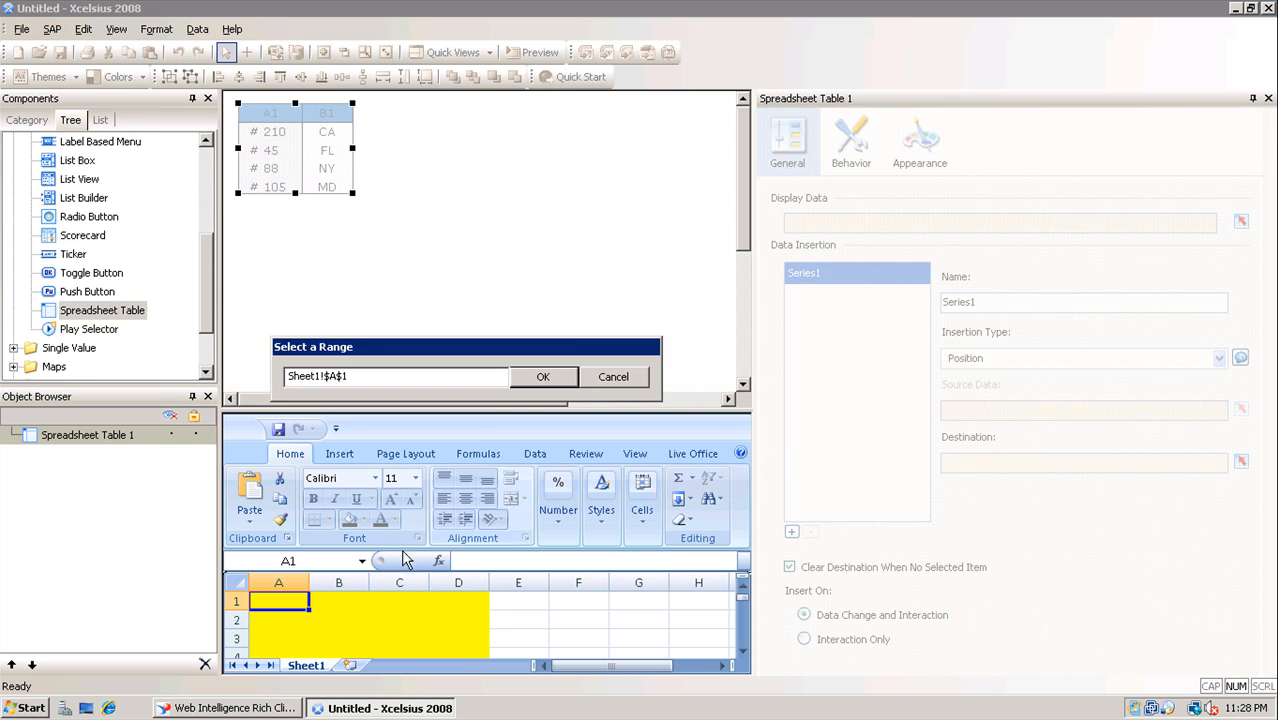
Set the table's Display Data to Sheet1!A1:D20 and enlarge it on the canvas
{"action": "left_click_drag", "start_coordinate": [742, 597], "coordinate": [742, 652]}
{"action": "left_click", "coordinate": [458, 639], "text": "shift"}
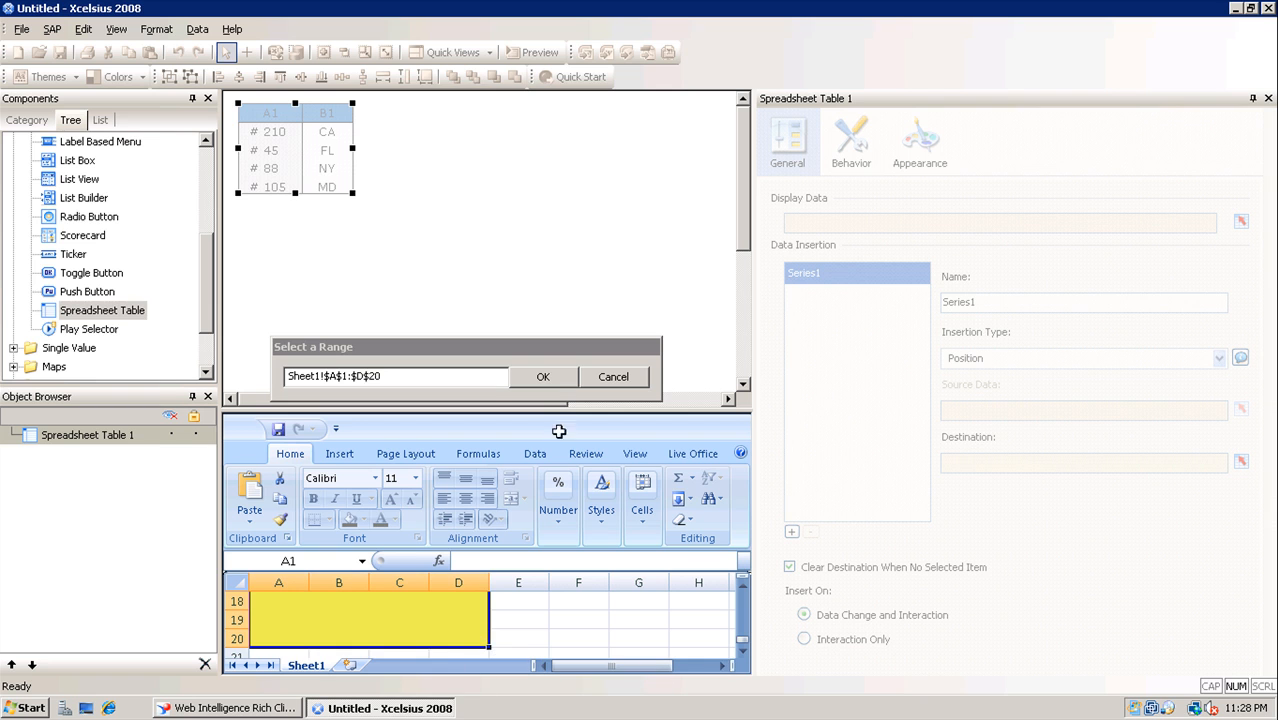
{"action": "left_click", "coordinate": [553, 376]}
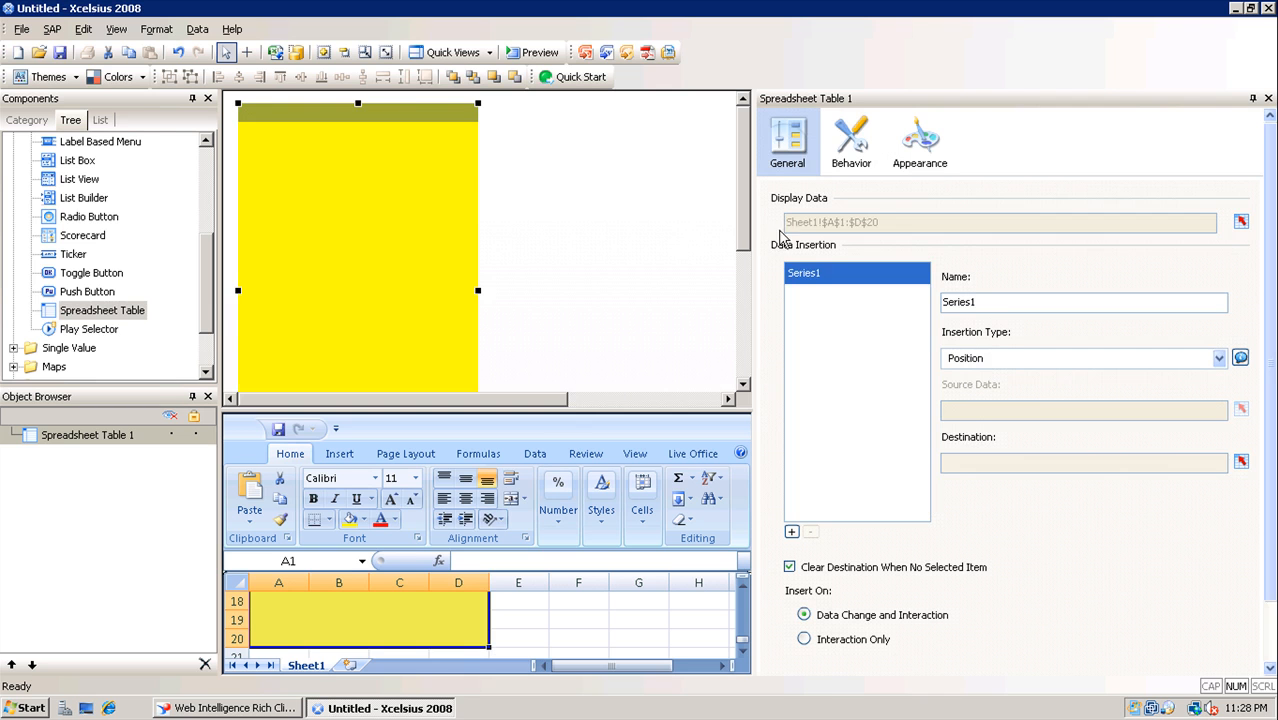
{"action": "mouse_move", "coordinate": [745, 232]}
{"action": "left_mouse_down"}
{"action": "mouse_move", "coordinate": [741, 380]}
{"action": "mouse_move", "coordinate": [720, 257]}
{"action": "mouse_move", "coordinate": [727, 214]}
{"action": "left_mouse_up"}
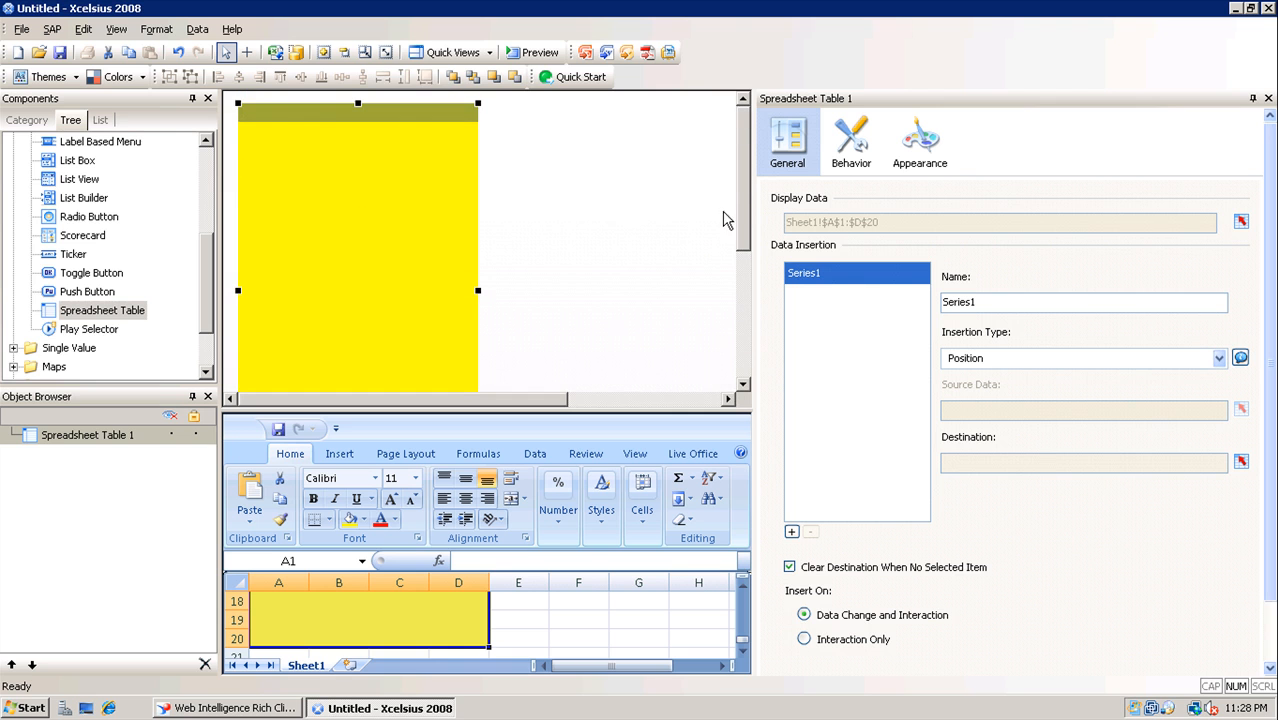
{"action": "left_click", "coordinate": [612, 198]}
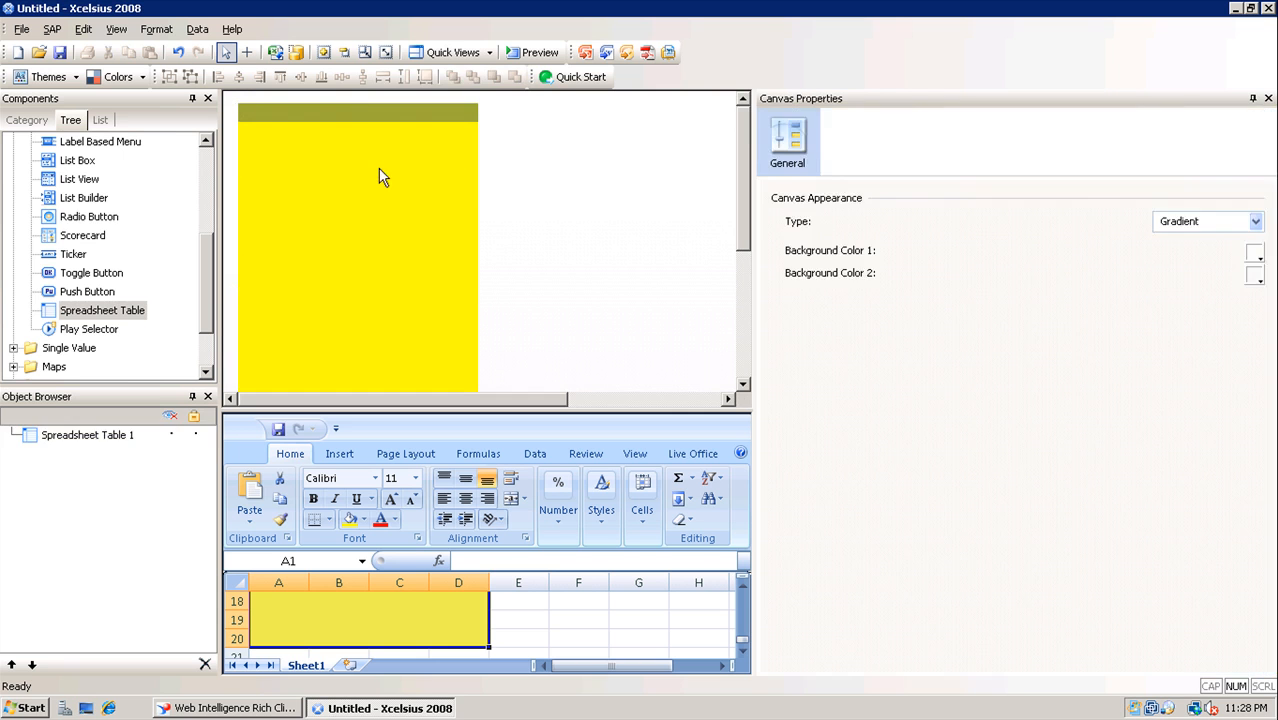
{"action": "left_click", "coordinate": [379, 169]}
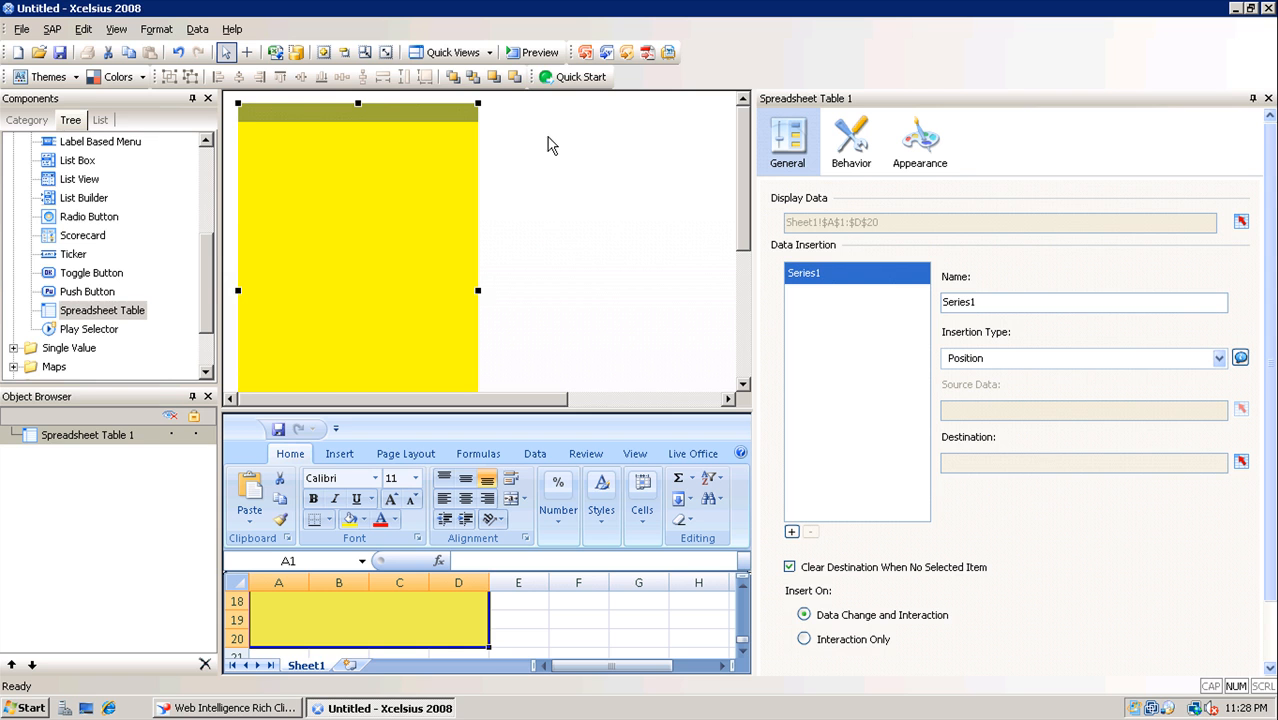
Fit the canvas to the table and launch the dashboard preview
{"action": "left_click", "coordinate": [366, 54]}
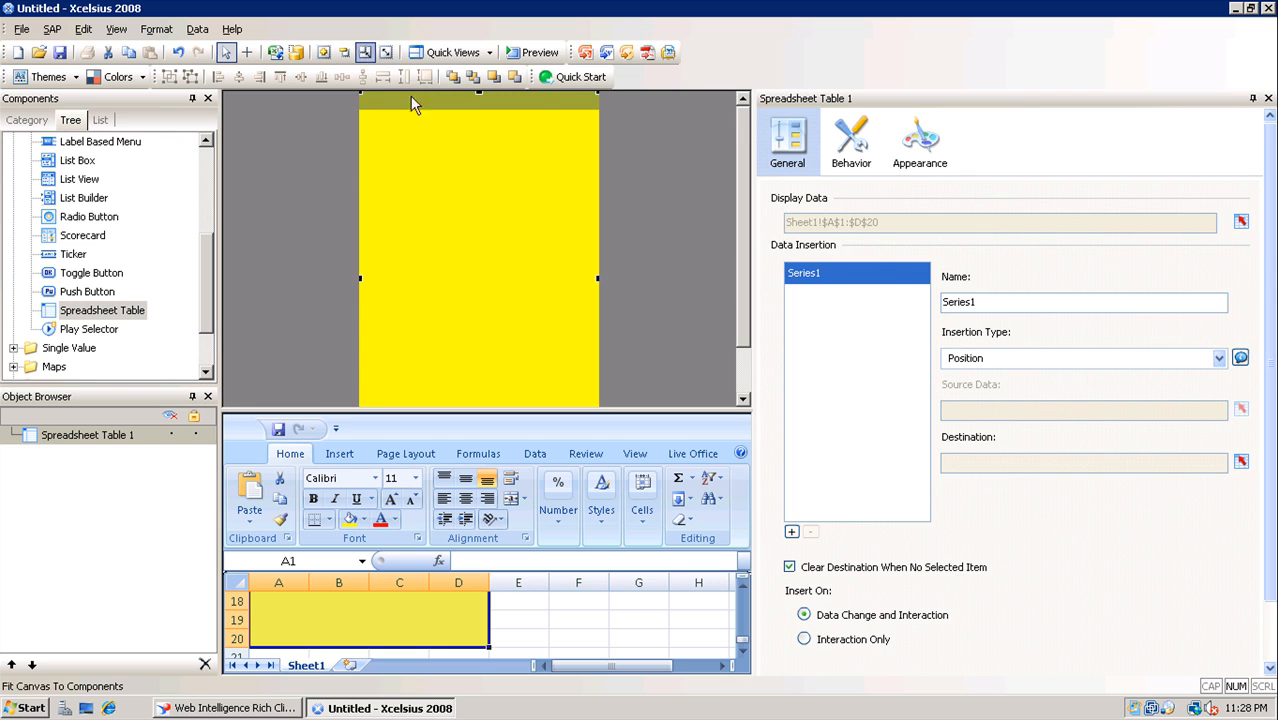
{"action": "left_click", "coordinate": [318, 55]}
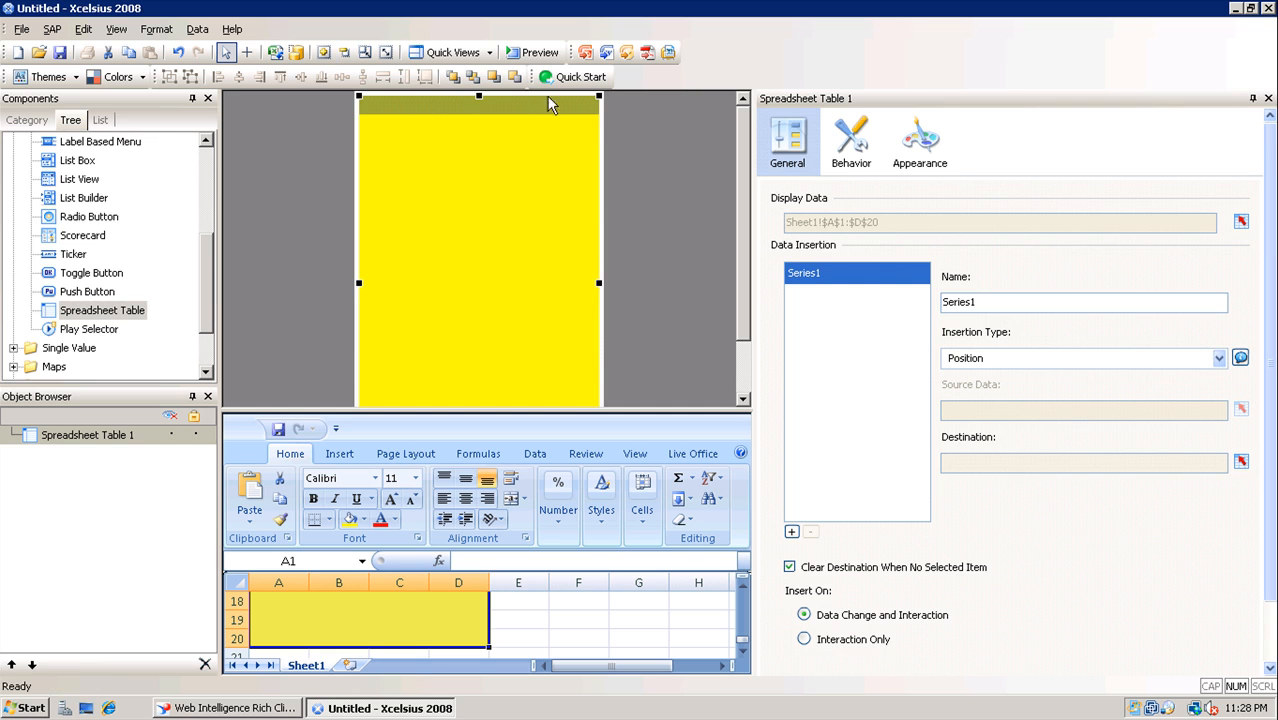
{"action": "left_click", "coordinate": [532, 54]}
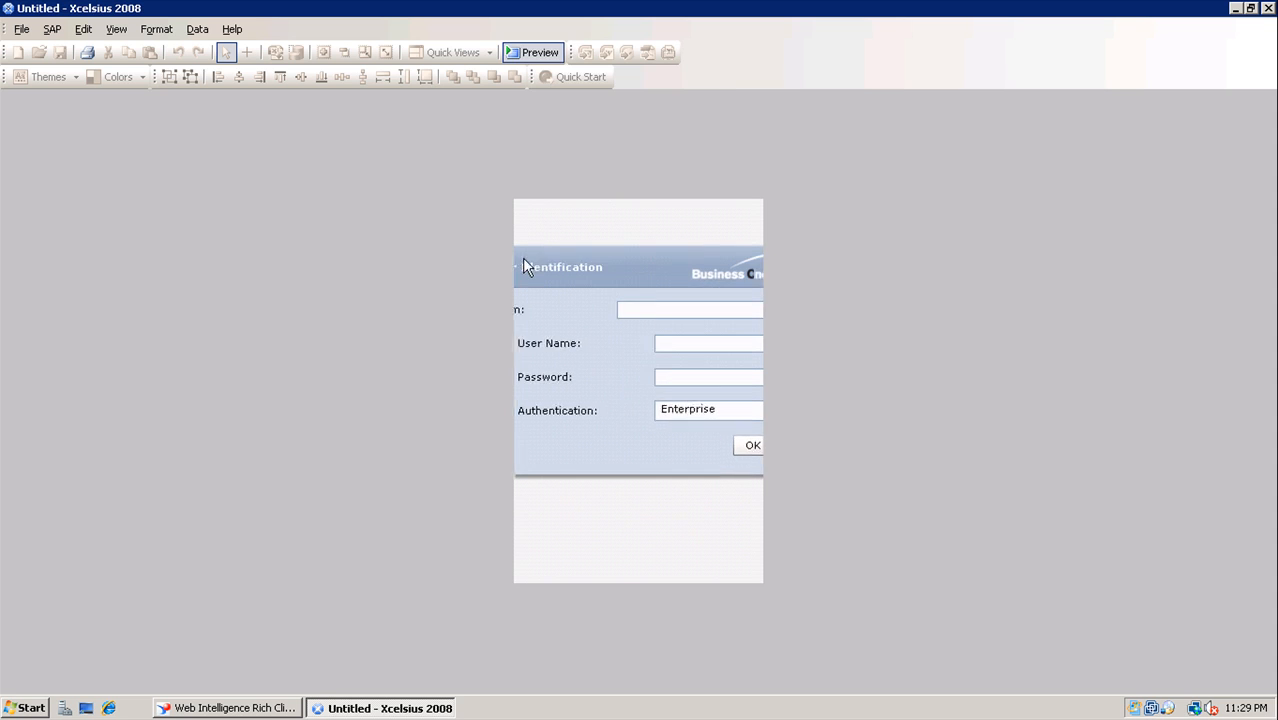
Log in to the BusinessObjects prompt with the Administrator user and its password
{"action": "left_click", "coordinate": [611, 308]}
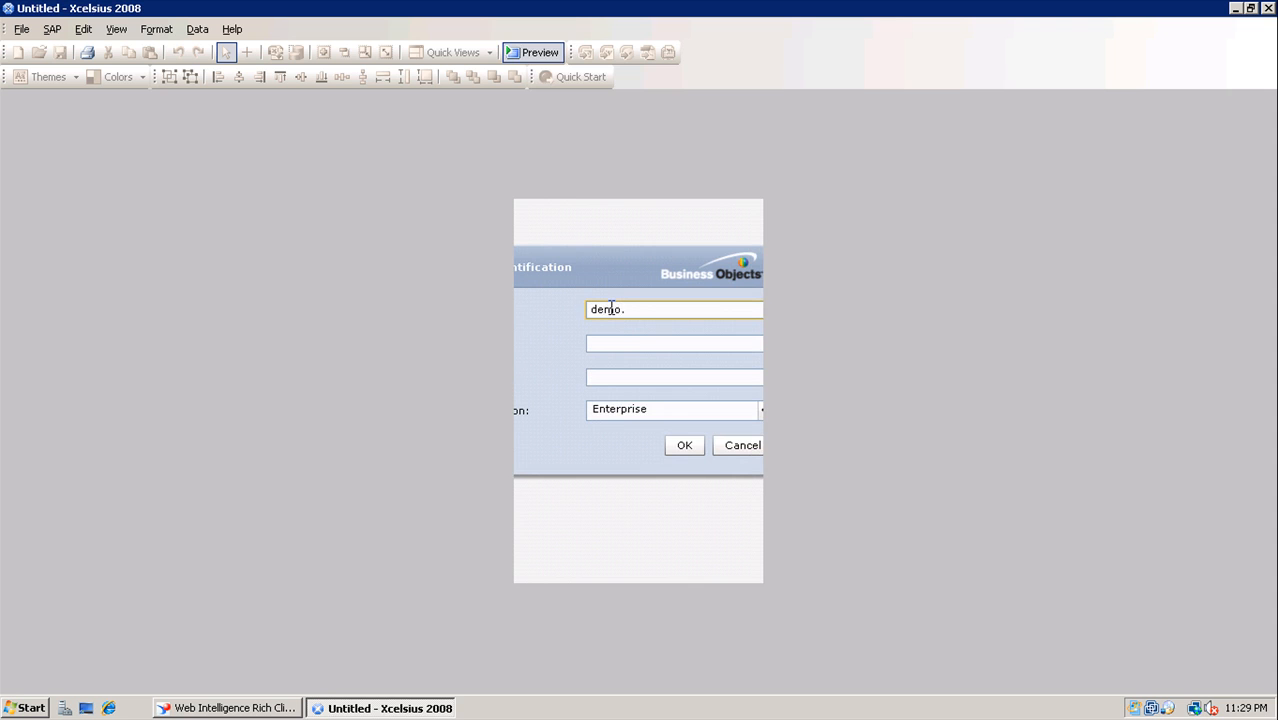
{"action": "key", "text": "Tab"}
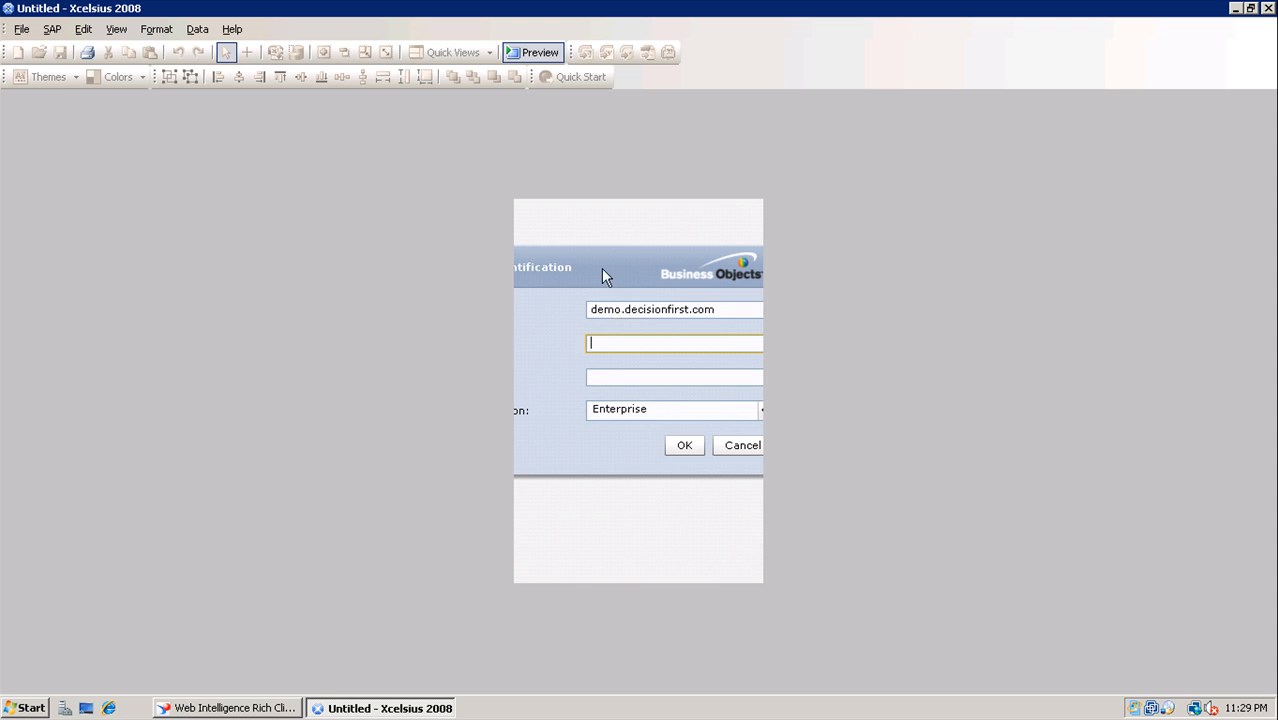
{"action": "left_click_drag", "start_coordinate": [601, 268], "coordinate": [669, 279]}
{"action": "type", "text": "Administrator"}
{"action": "key", "text": "Tab"}
{"action": "type", "text": "******"}
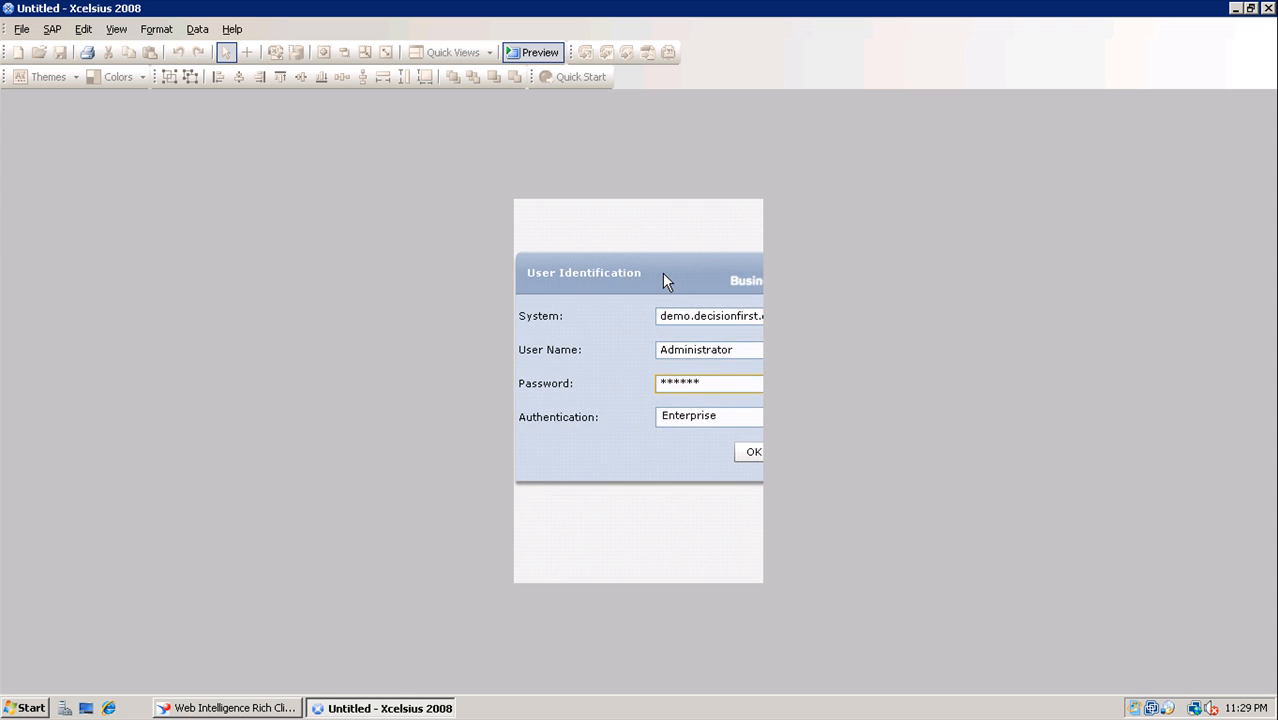
{"action": "left_click", "coordinate": [754, 455]}
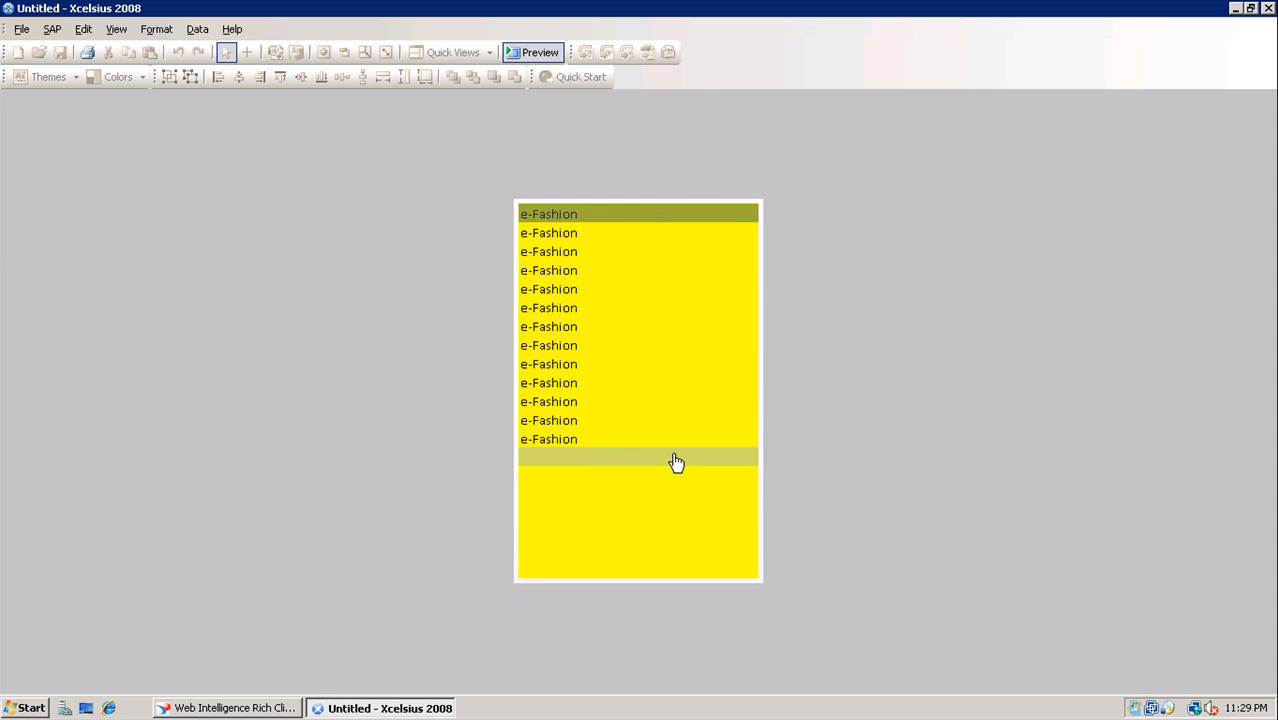
Select the second and fifth store rows in the preview, then return to design view
{"action": "left_click", "coordinate": [587, 235]}
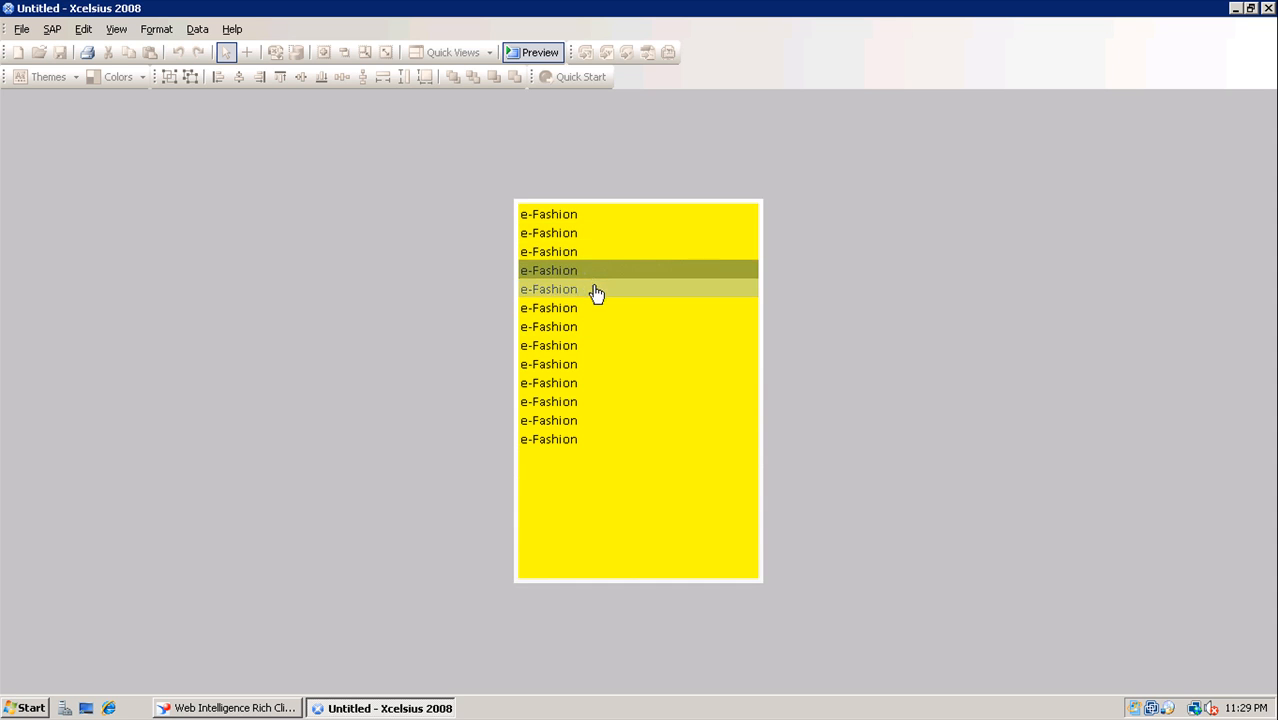
{"action": "left_click", "coordinate": [592, 289]}
{"action": "left_click", "coordinate": [543, 55]}
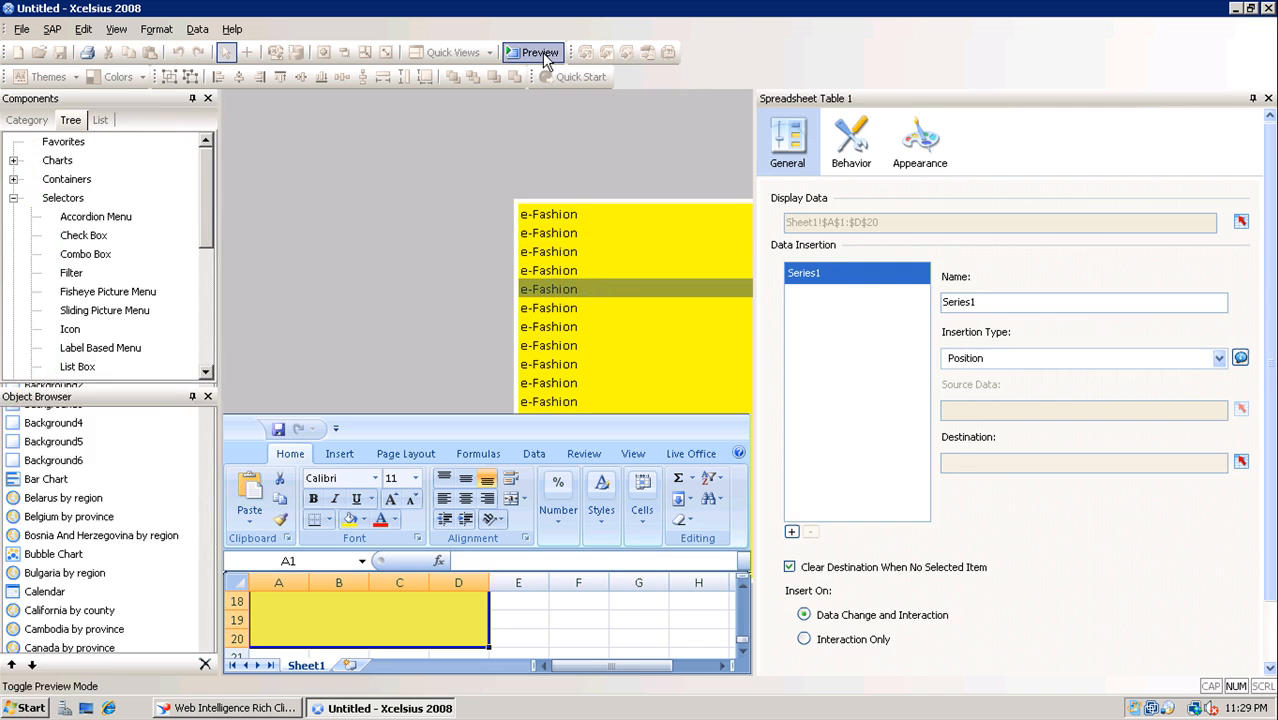
In the web service connection, map the table cell output to Sheet1!$A$1:$D$20
{"action": "left_click", "coordinate": [197, 29]}
{"action": "left_click", "coordinate": [240, 118]}
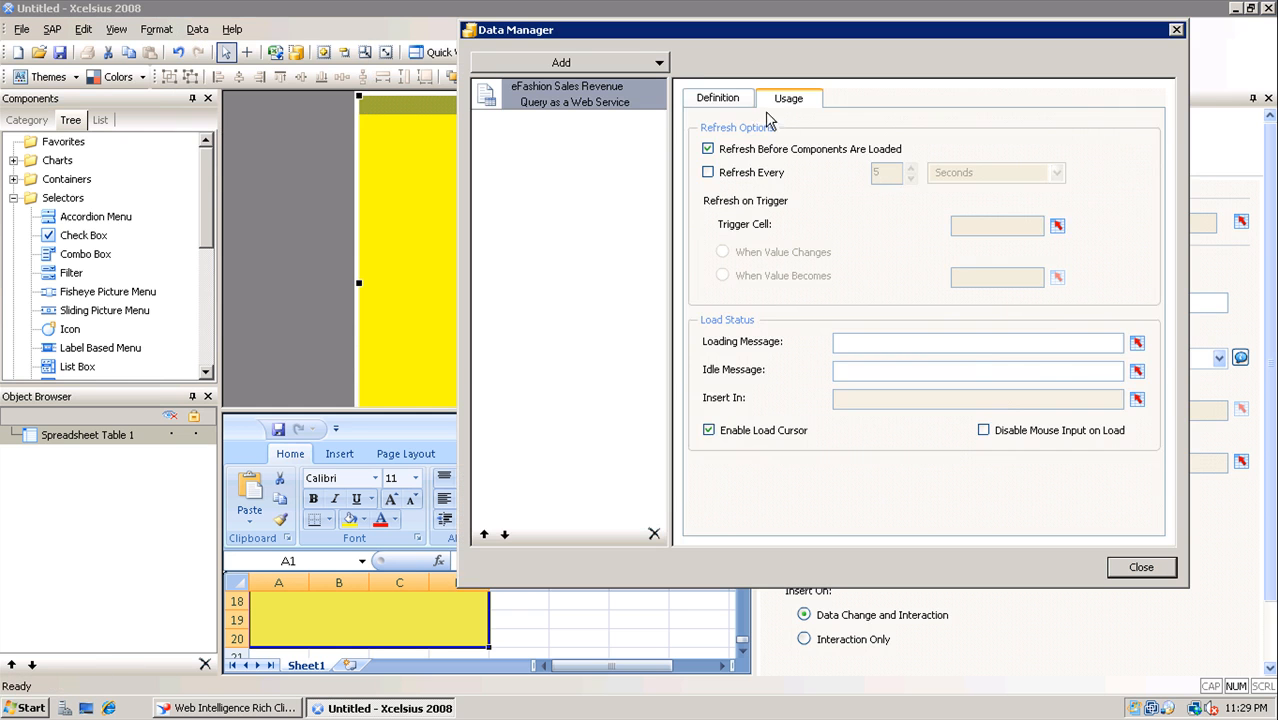
{"action": "left_click", "coordinate": [718, 99]}
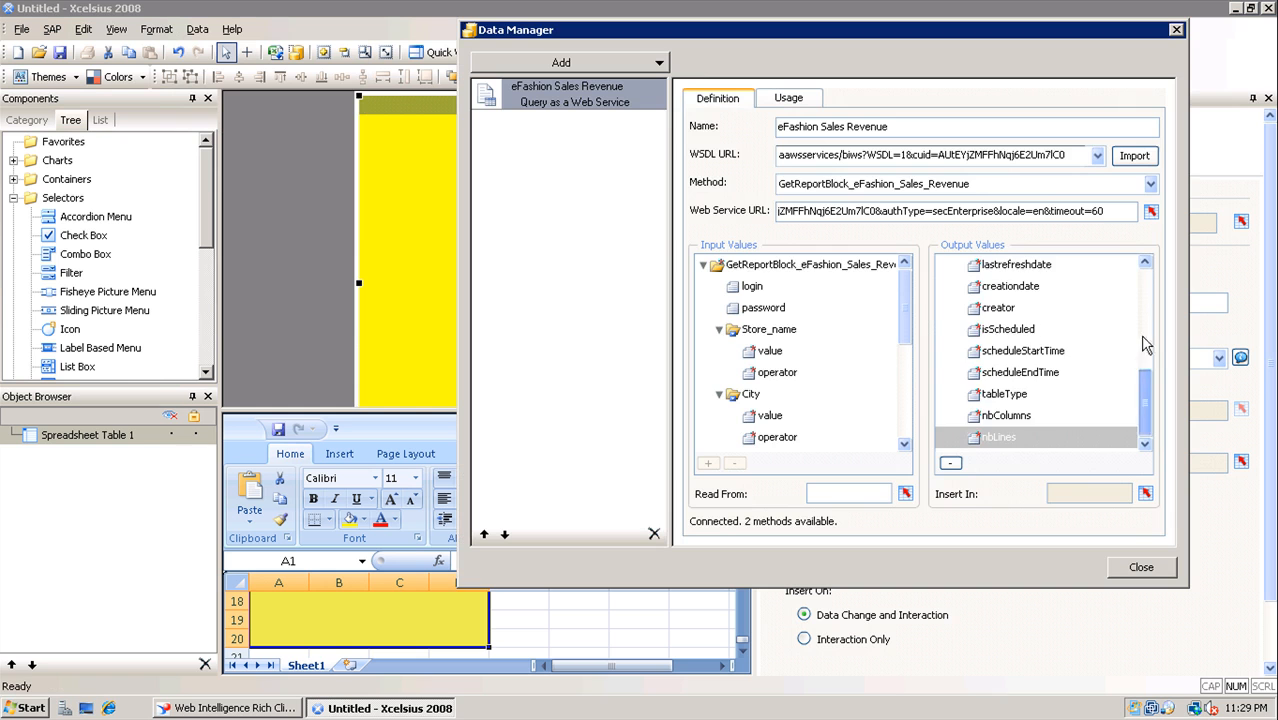
{"action": "left_click_drag", "start_coordinate": [1150, 398], "coordinate": [1150, 290]}
{"action": "left_click", "coordinate": [1007, 309]}
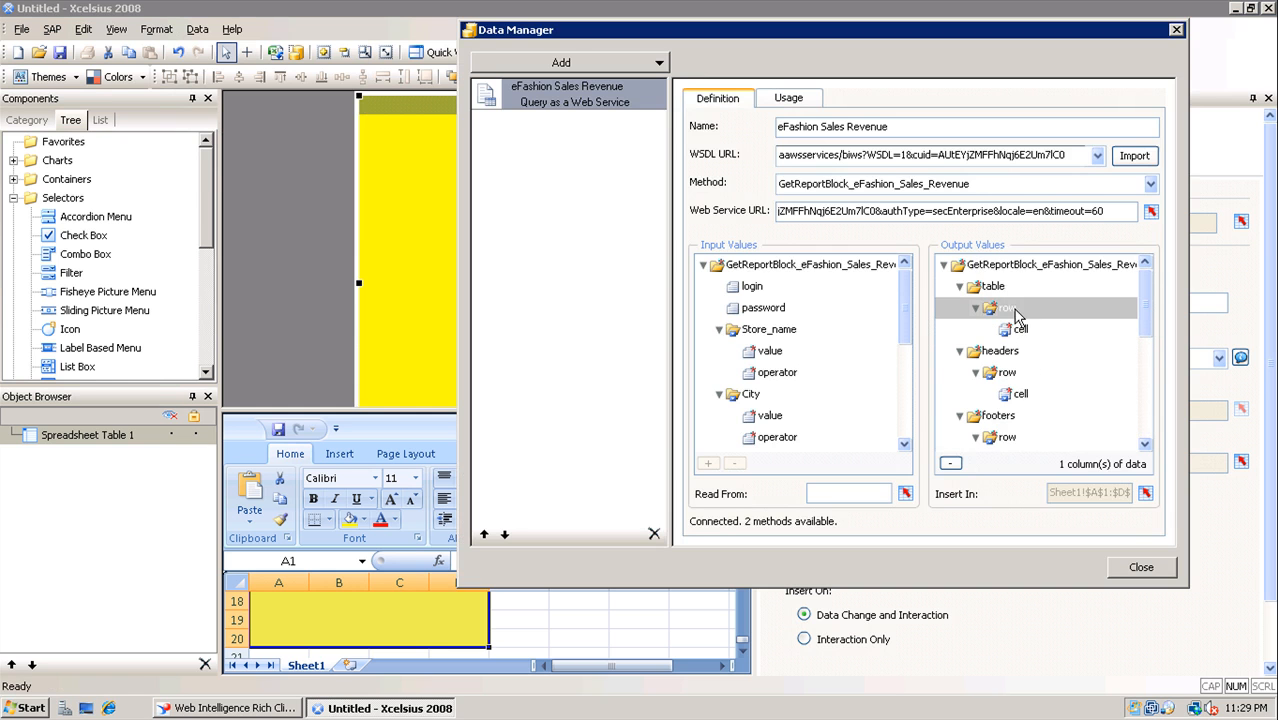
{"action": "left_click", "coordinate": [1012, 330]}
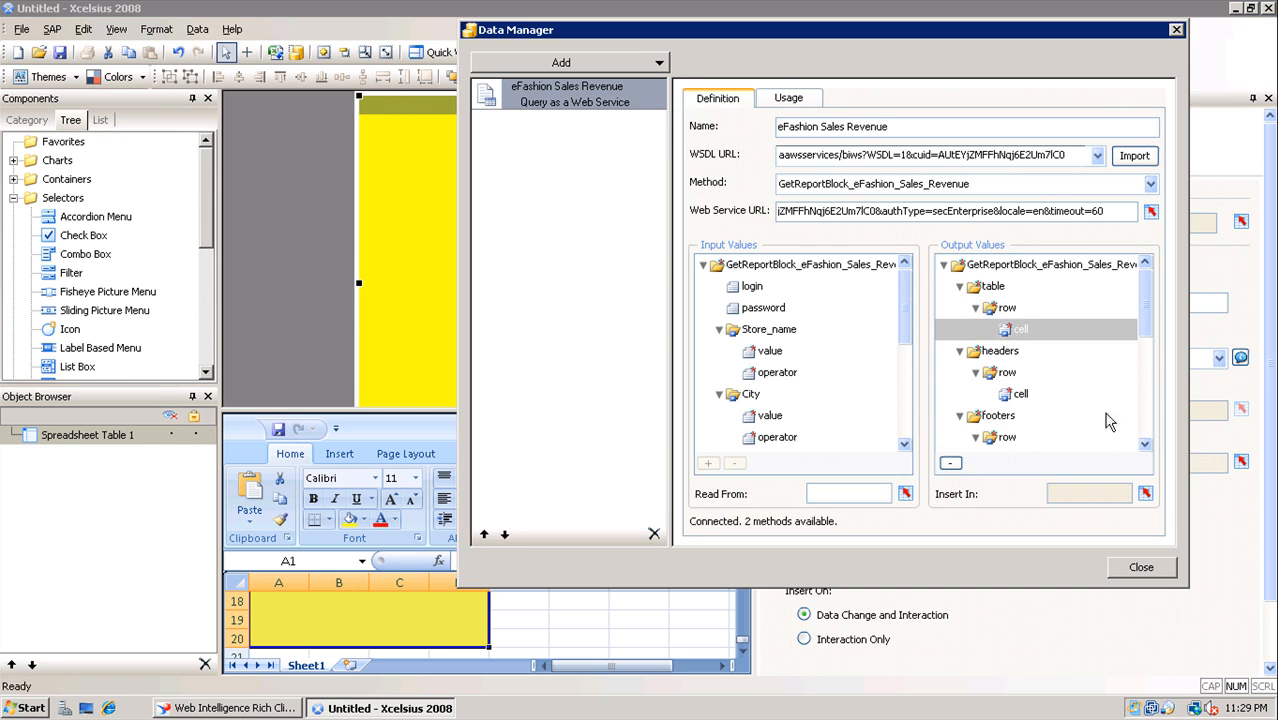
{"action": "left_click", "coordinate": [1145, 494]}
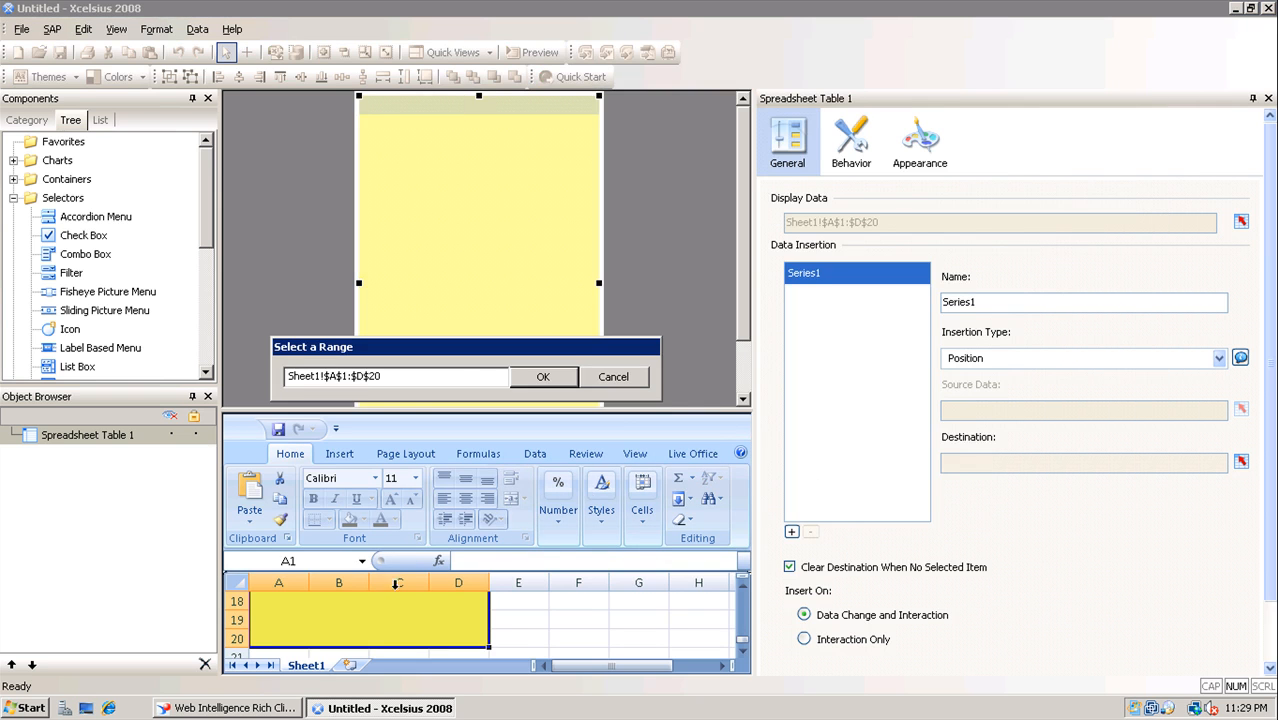
{"action": "left_click", "coordinate": [538, 376]}
Clear the row output's Insert In range and keep Sheet1 A1:D20 for the cell output
{"action": "left_click", "coordinate": [1008, 310]}
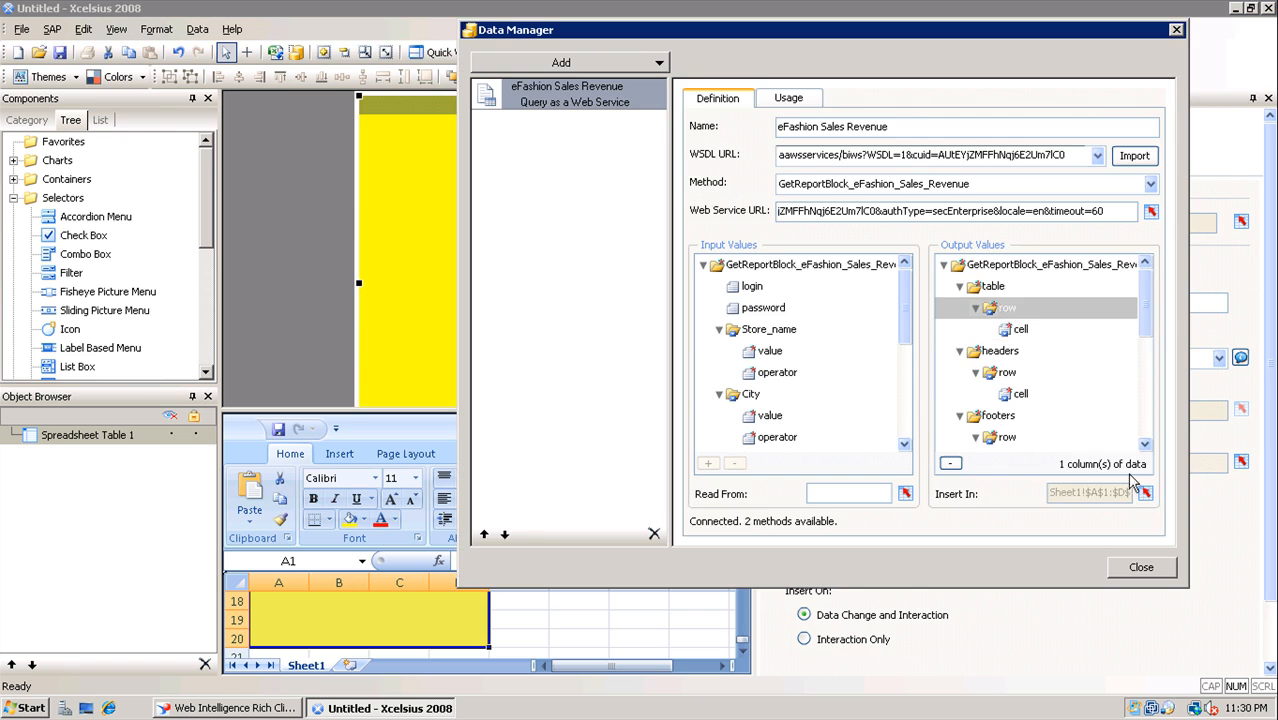
{"action": "left_click", "coordinate": [1145, 494]}
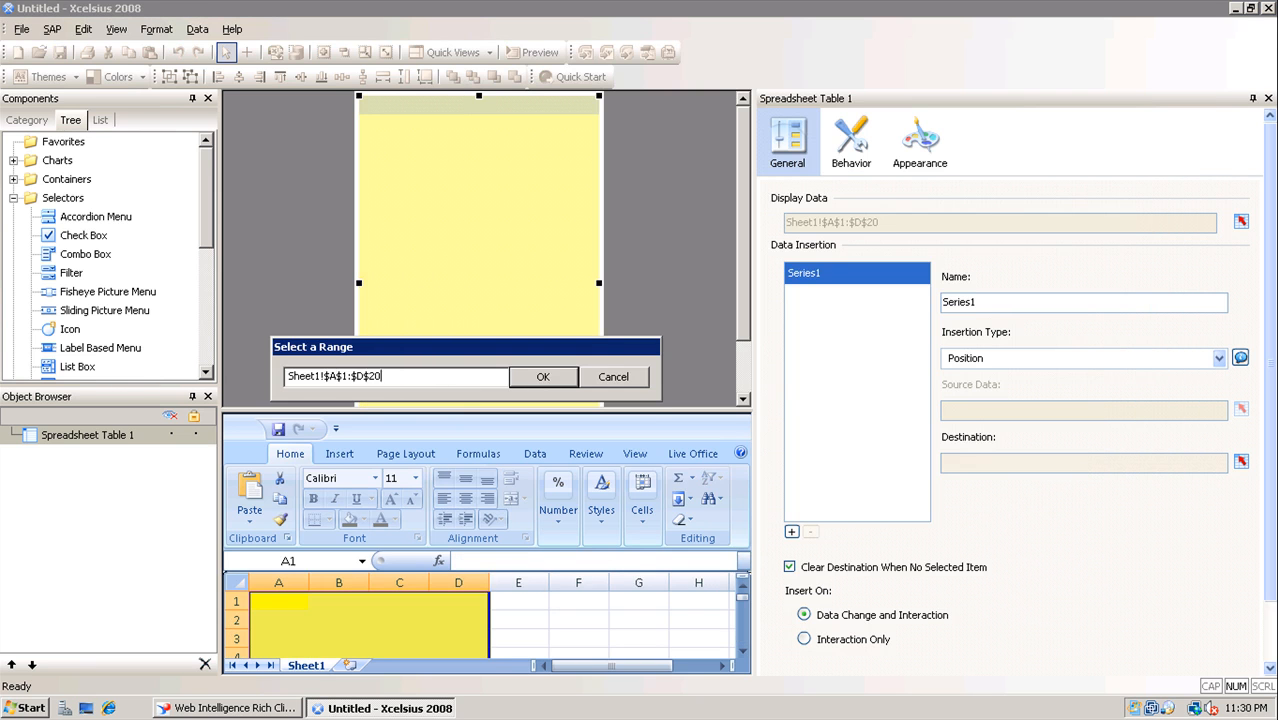
{"action": "key", "text": "Delete"}
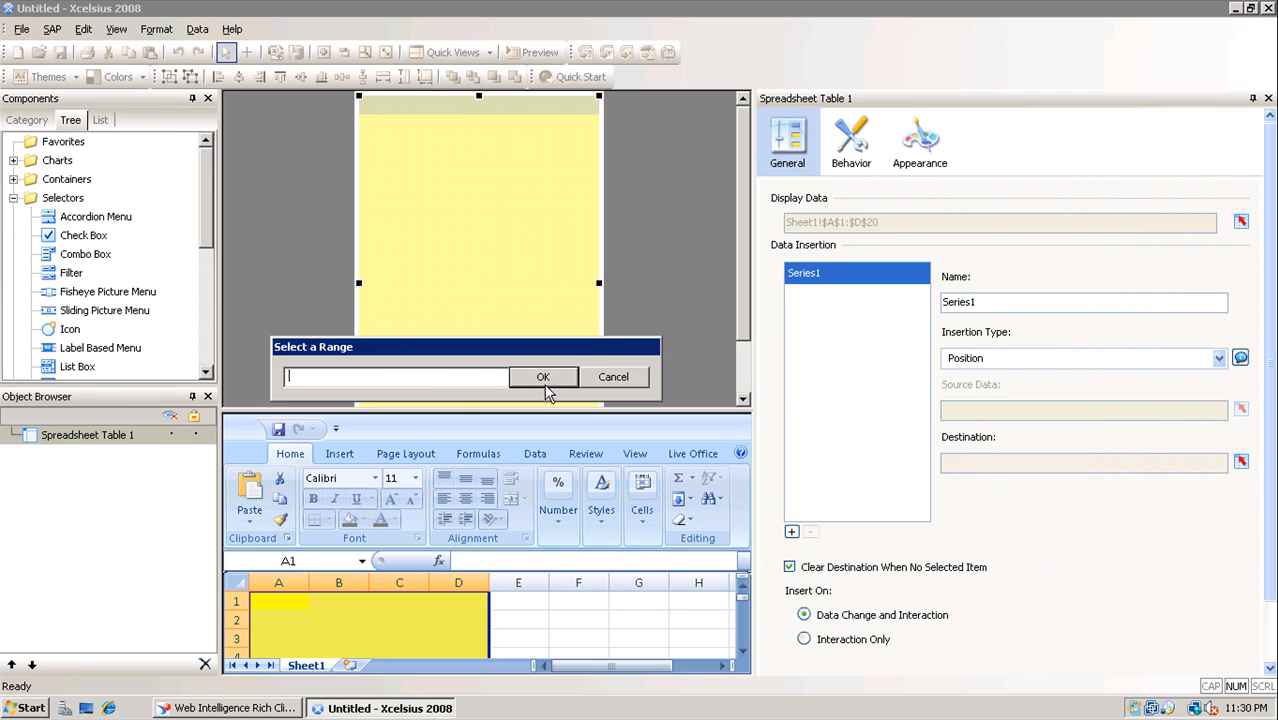
{"action": "left_click", "coordinate": [512, 380]}
{"action": "left_click", "coordinate": [1020, 330]}
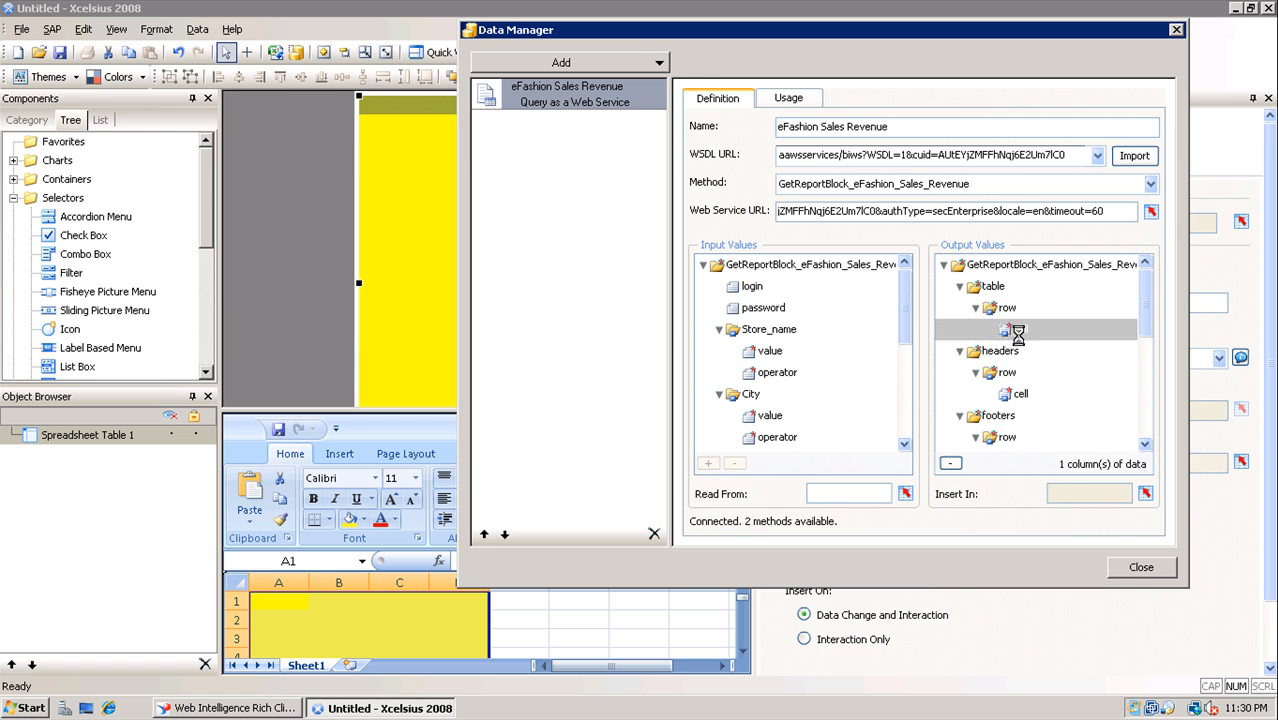
{"action": "left_click", "coordinate": [1145, 493]}
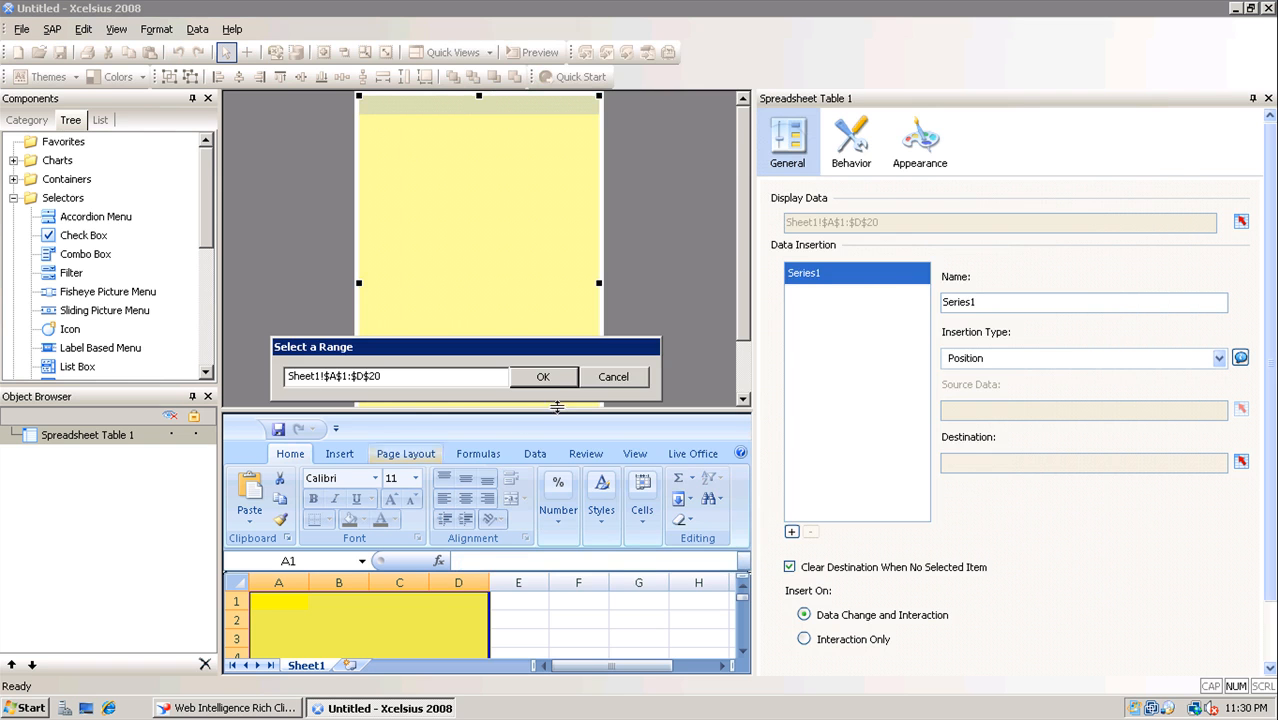
{"action": "left_click", "coordinate": [540, 376]}
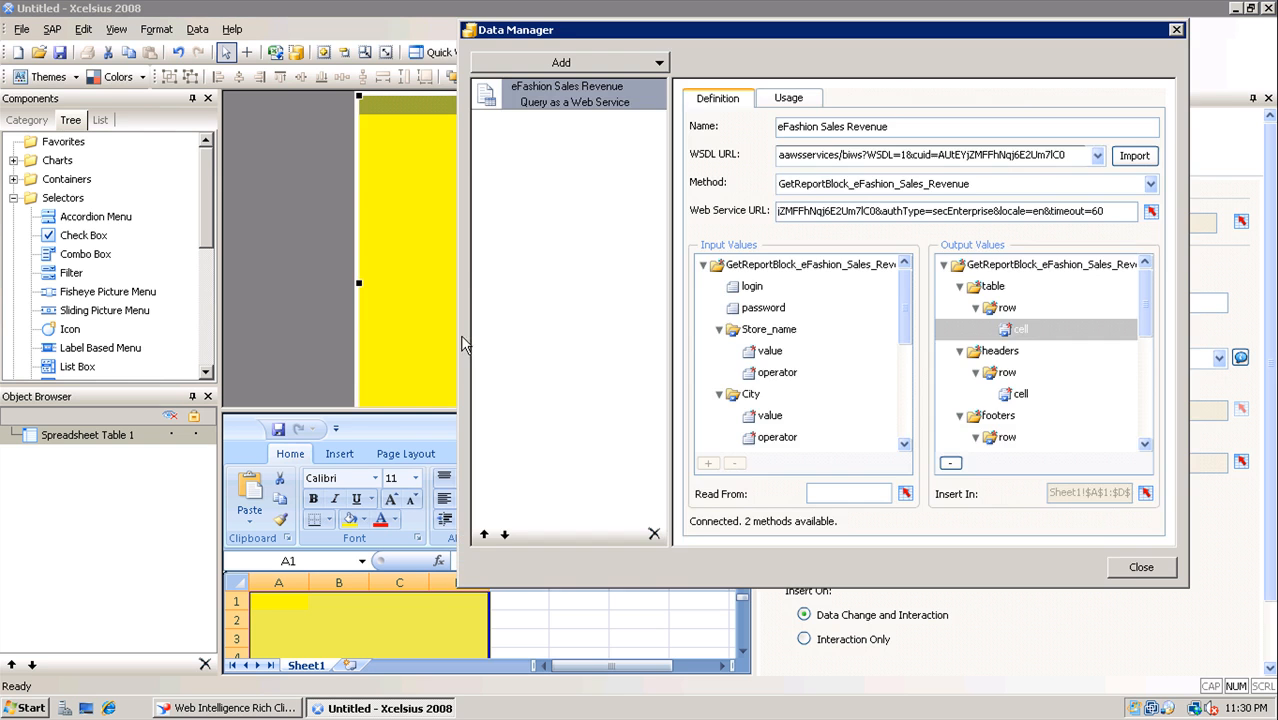
Close the connection manager and enlarge the canvas with Fit Canvas To Window
{"action": "left_click", "coordinate": [1140, 568]}
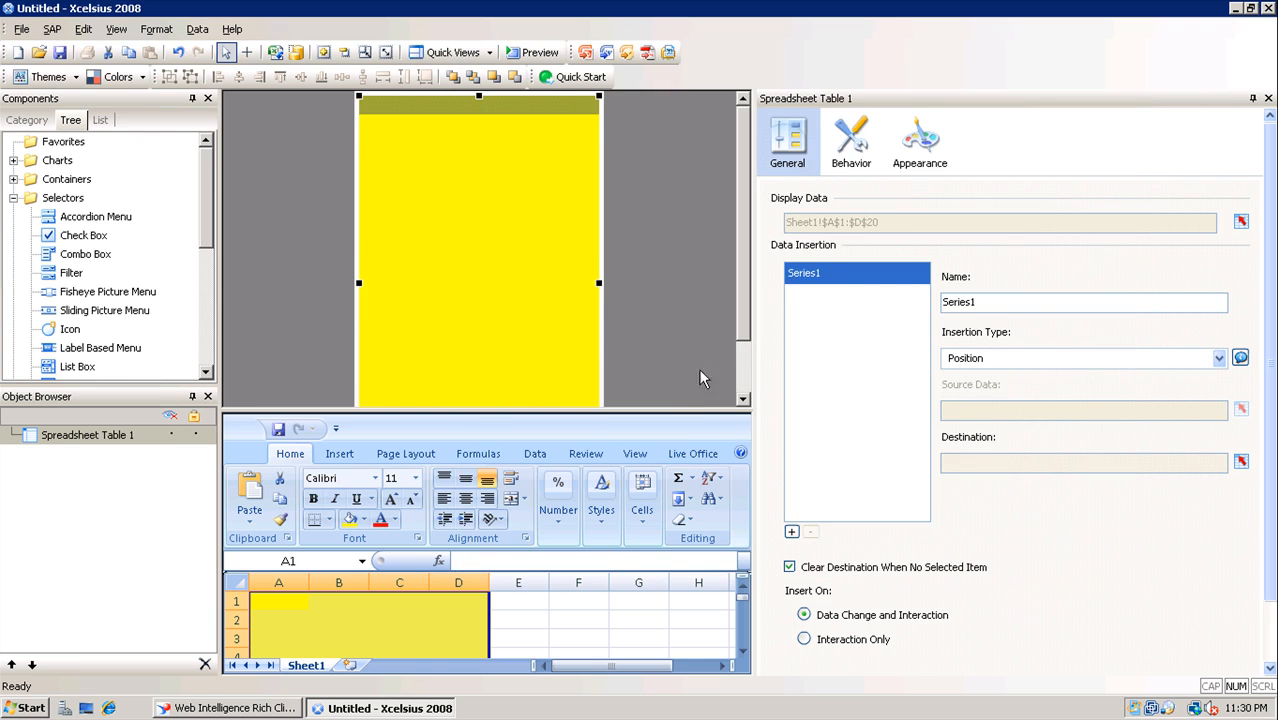
{"action": "left_click_drag", "start_coordinate": [692, 410], "coordinate": [699, 536]}
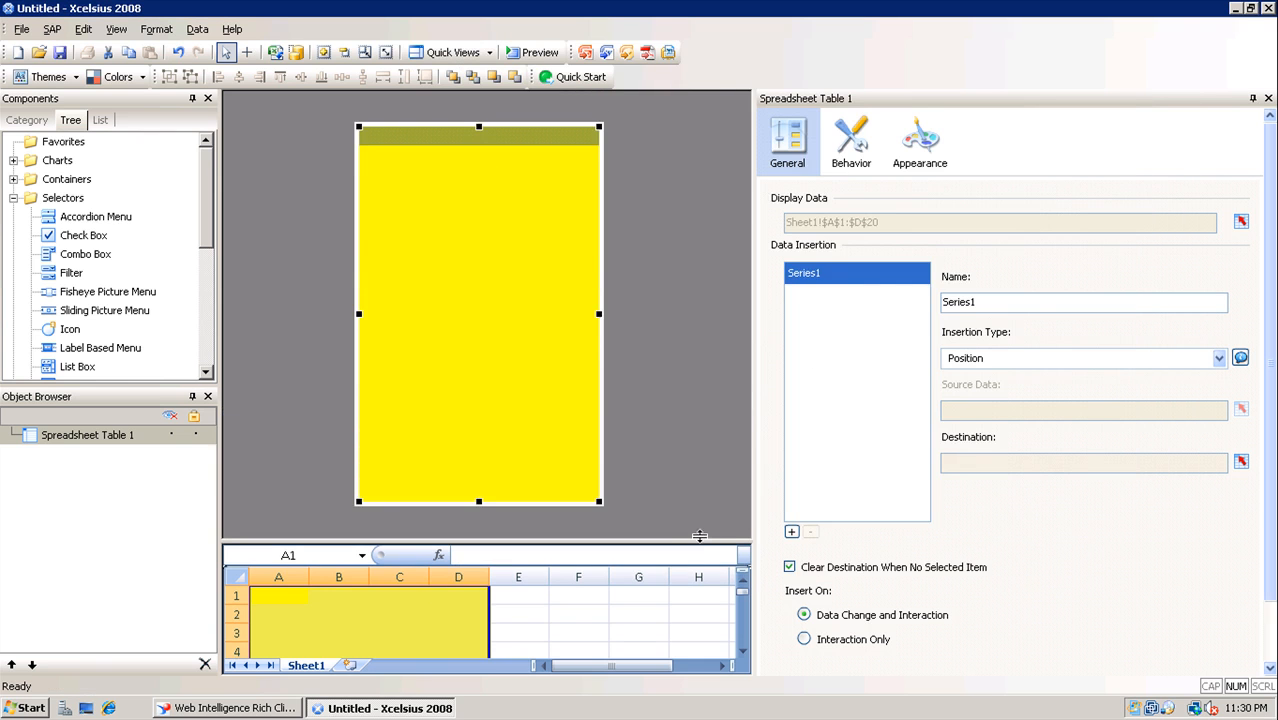
{"action": "left_click", "coordinate": [385, 52]}
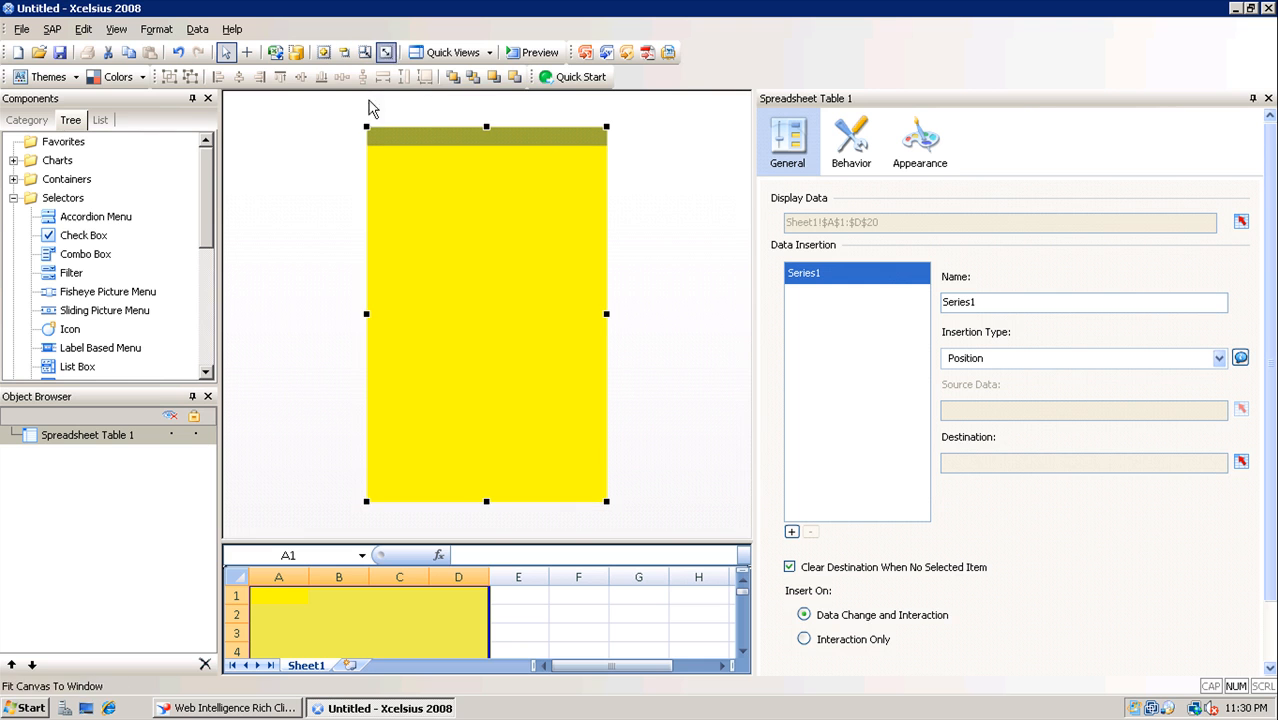
Preview and log in, check the Chicago, Boston, Austin, Washington and San Francisco rows, then exit preview
{"action": "left_click", "coordinate": [530, 52]}
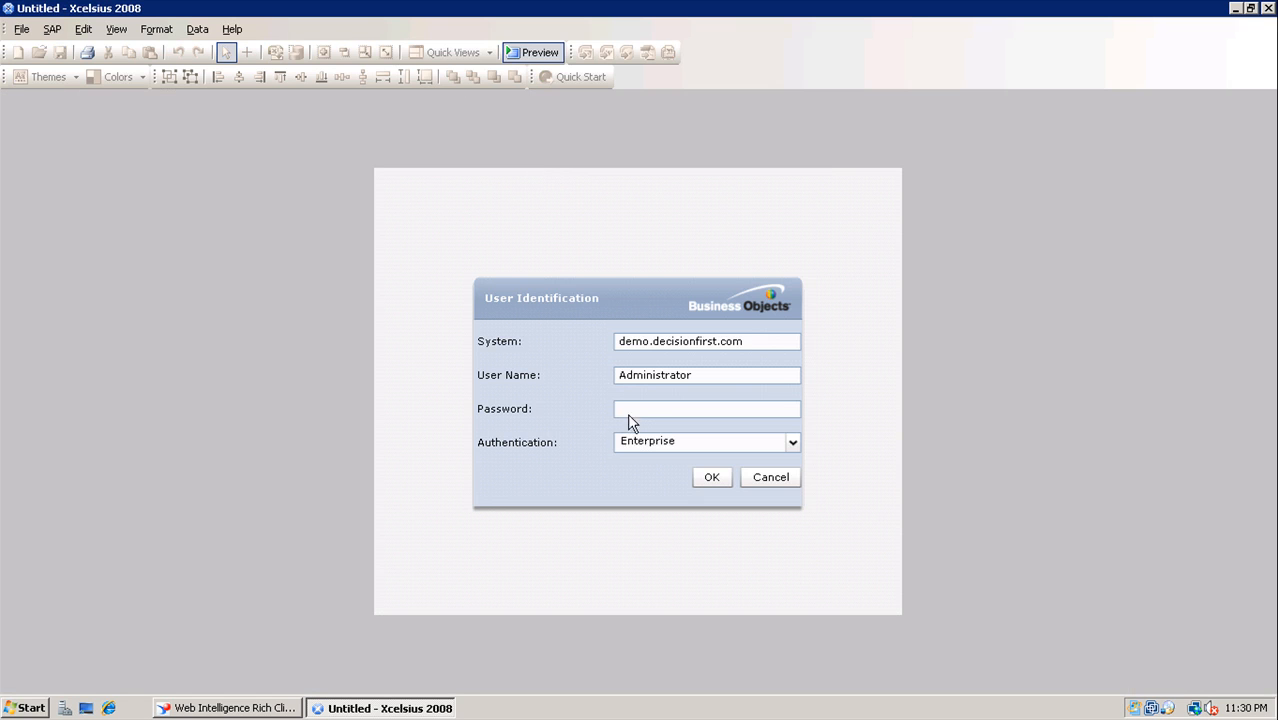
{"action": "left_click", "coordinate": [711, 478]}
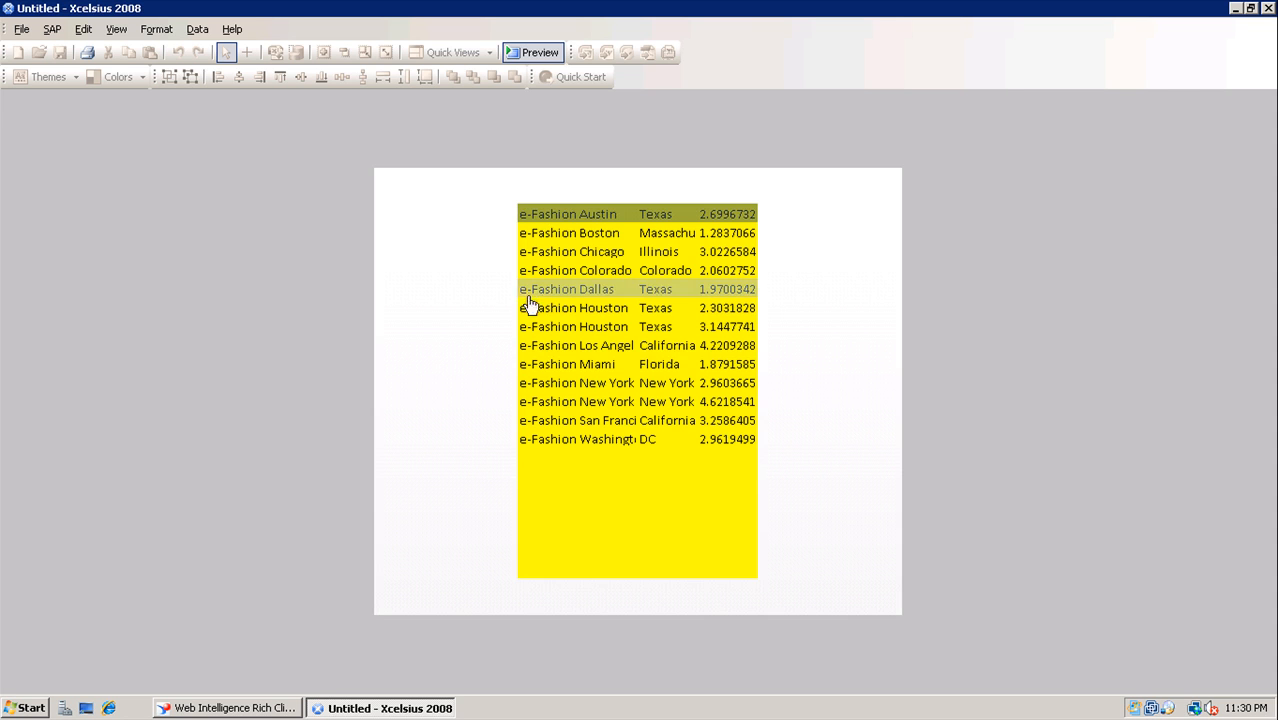
{"action": "left_click", "coordinate": [571, 250]}
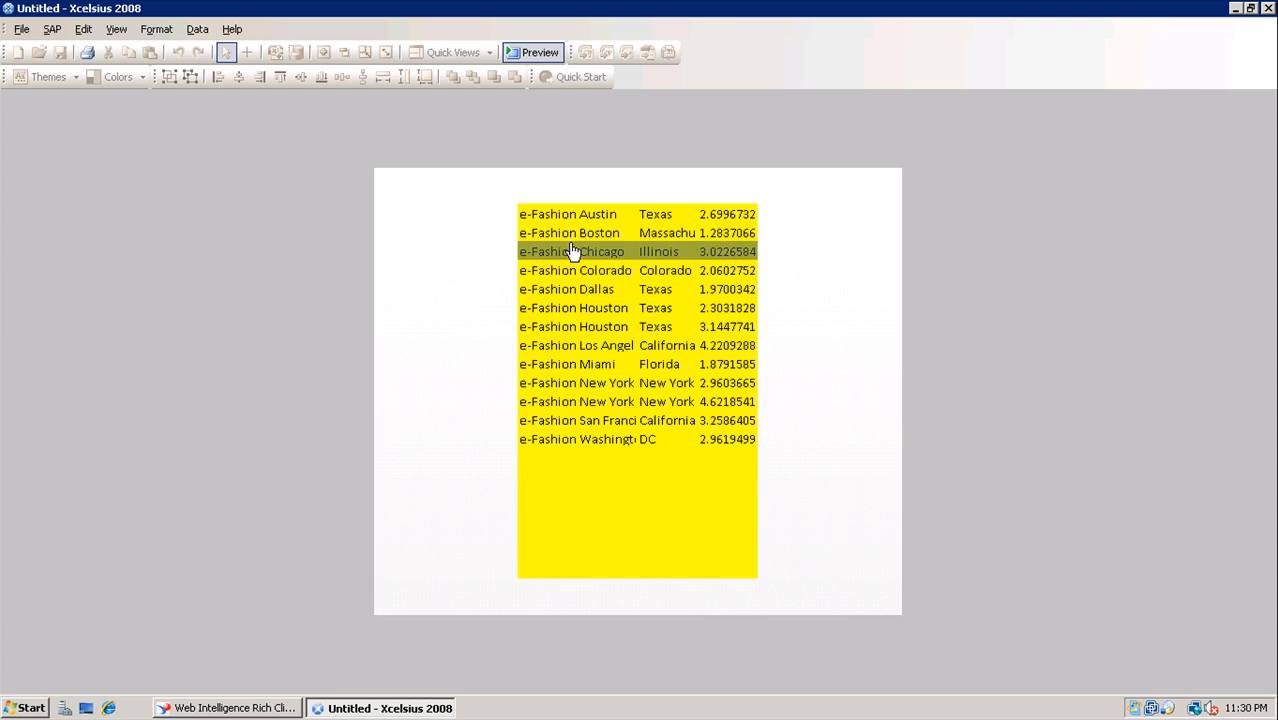
{"action": "left_click", "coordinate": [580, 237]}
{"action": "left_click", "coordinate": [652, 217]}
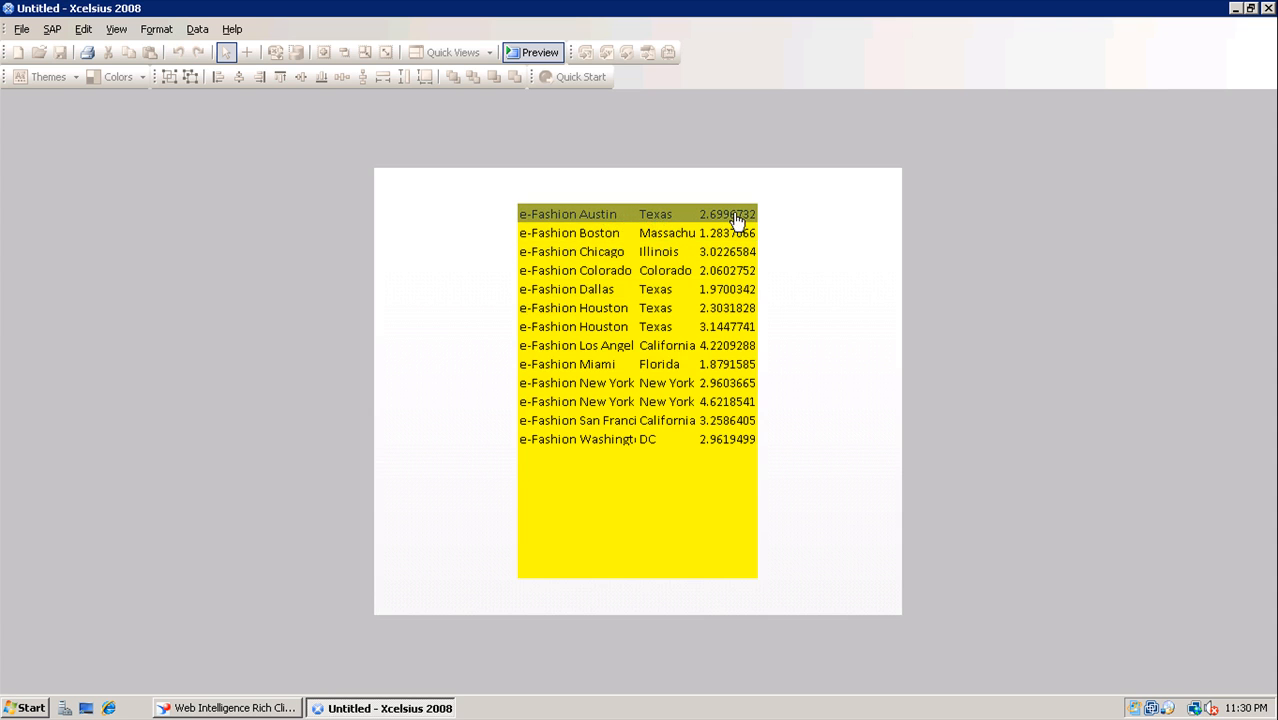
{"action": "left_click", "coordinate": [745, 441]}
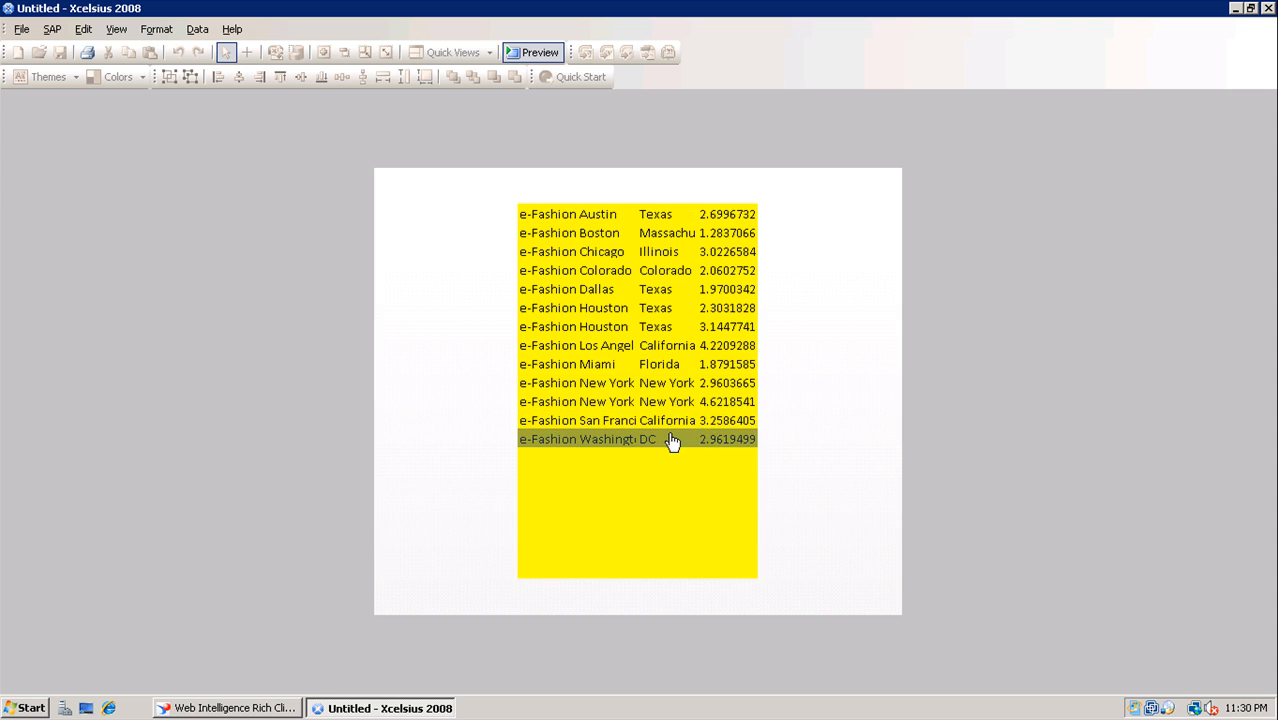
{"action": "left_click", "coordinate": [662, 424]}
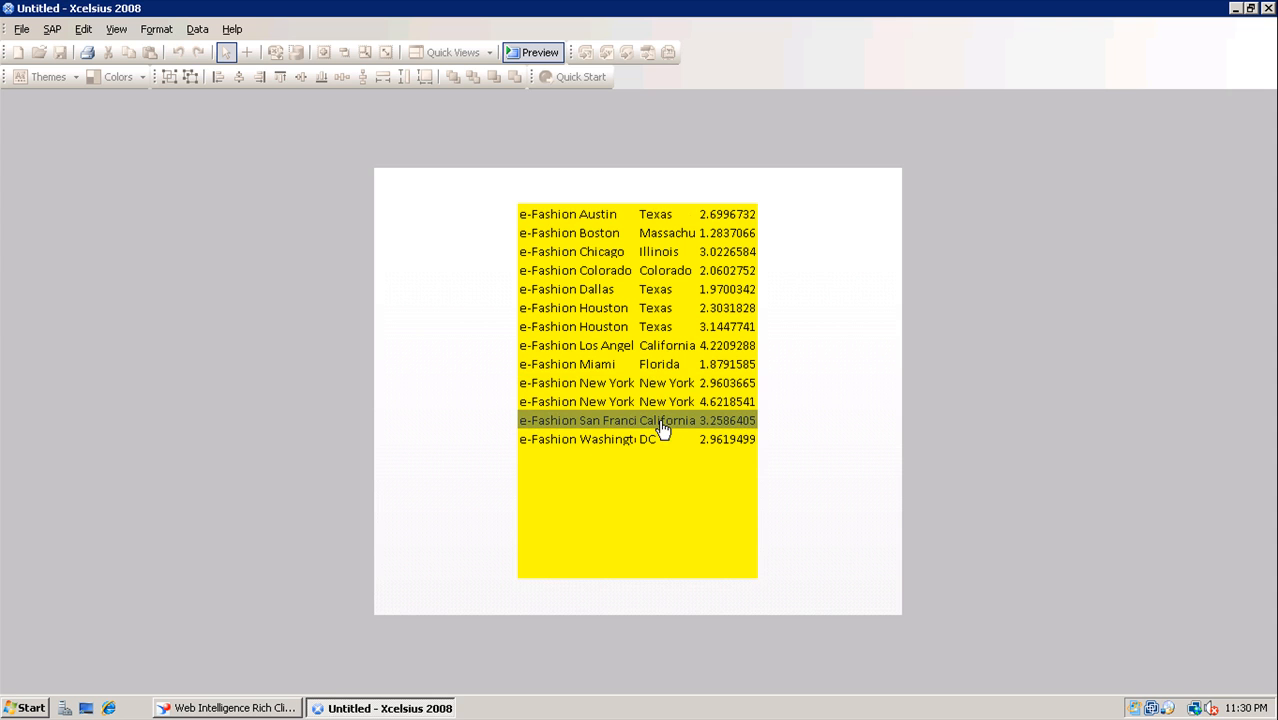
{"action": "left_click", "coordinate": [540, 53]}
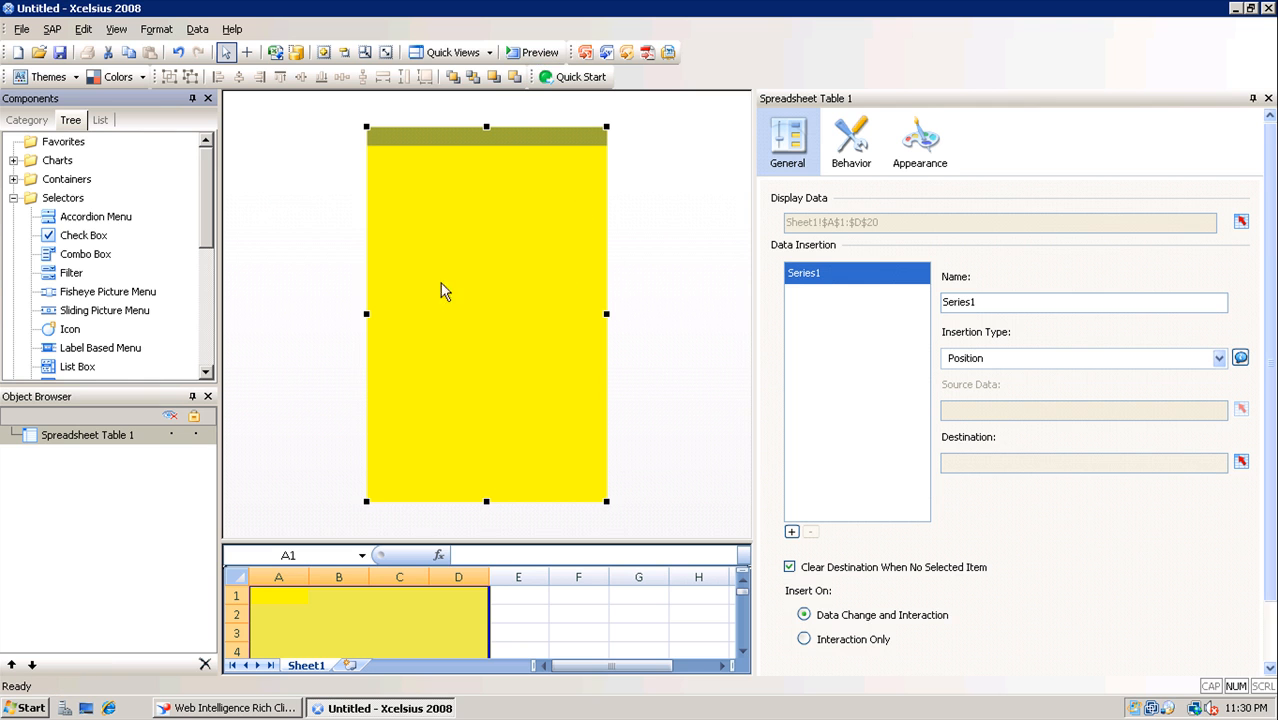
Show the table's Appearance Layout options and enlarge the embedded spreadsheet pane
{"action": "left_click", "coordinate": [918, 140]}
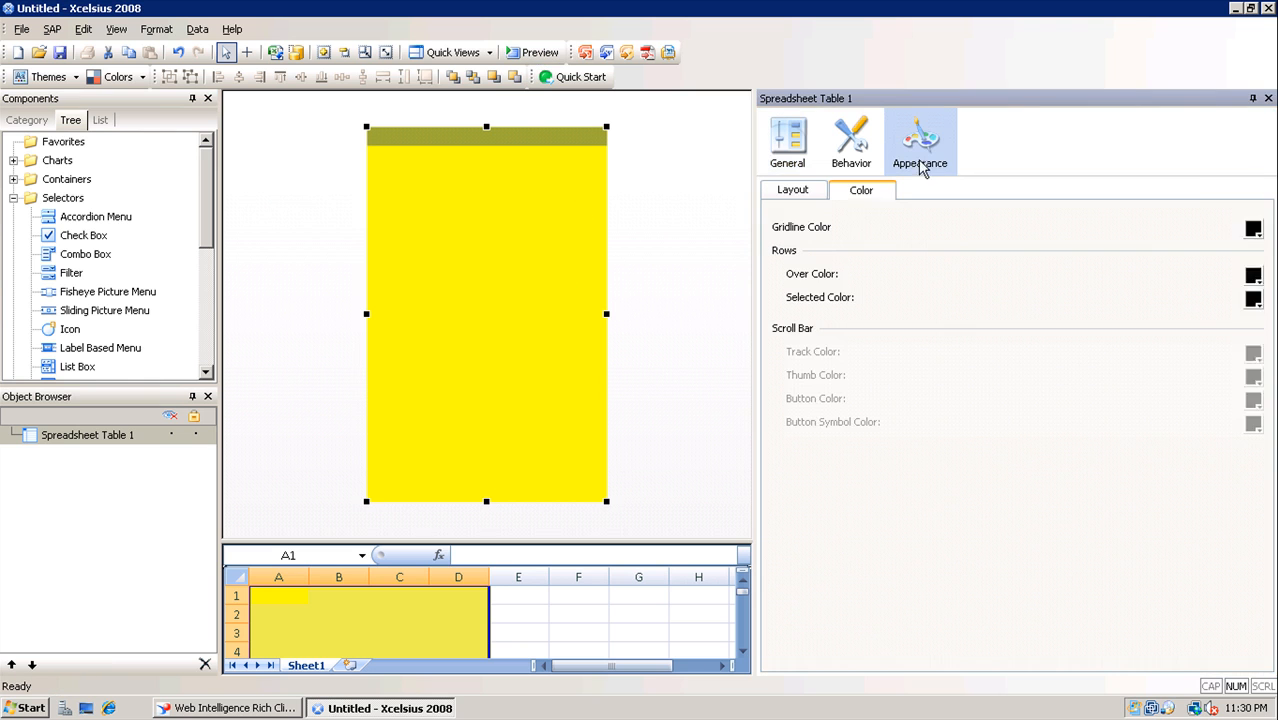
{"action": "left_click", "coordinate": [797, 190]}
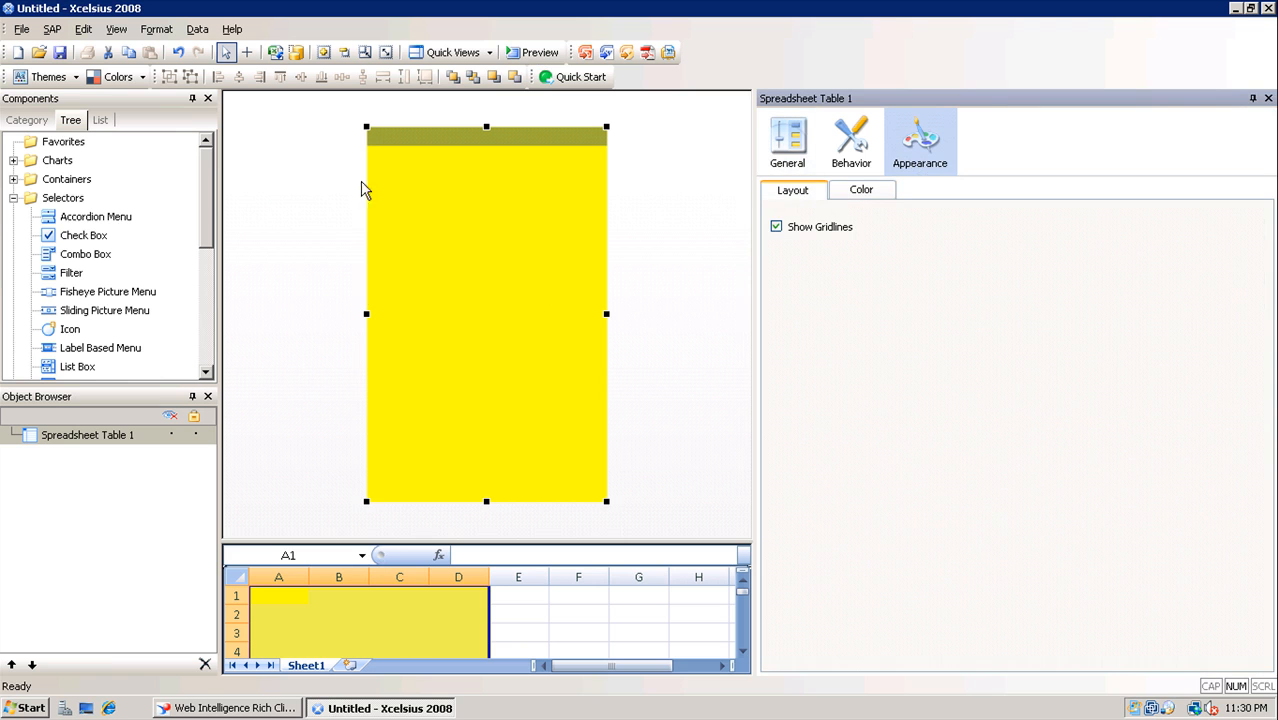
{"action": "left_click_drag", "start_coordinate": [439, 543], "coordinate": [442, 220]}
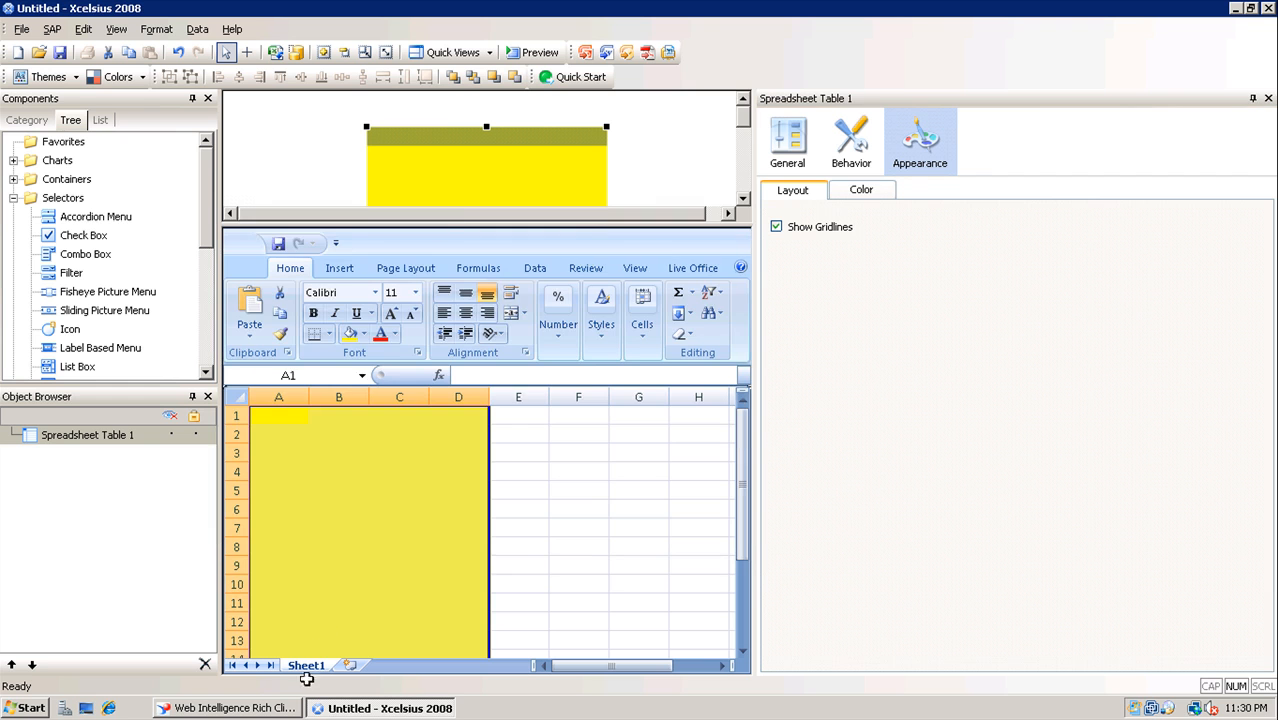
Copy the eFashion report table from Web Intelligence as text and return to Xcelsius
{"action": "left_click", "coordinate": [270, 710]}
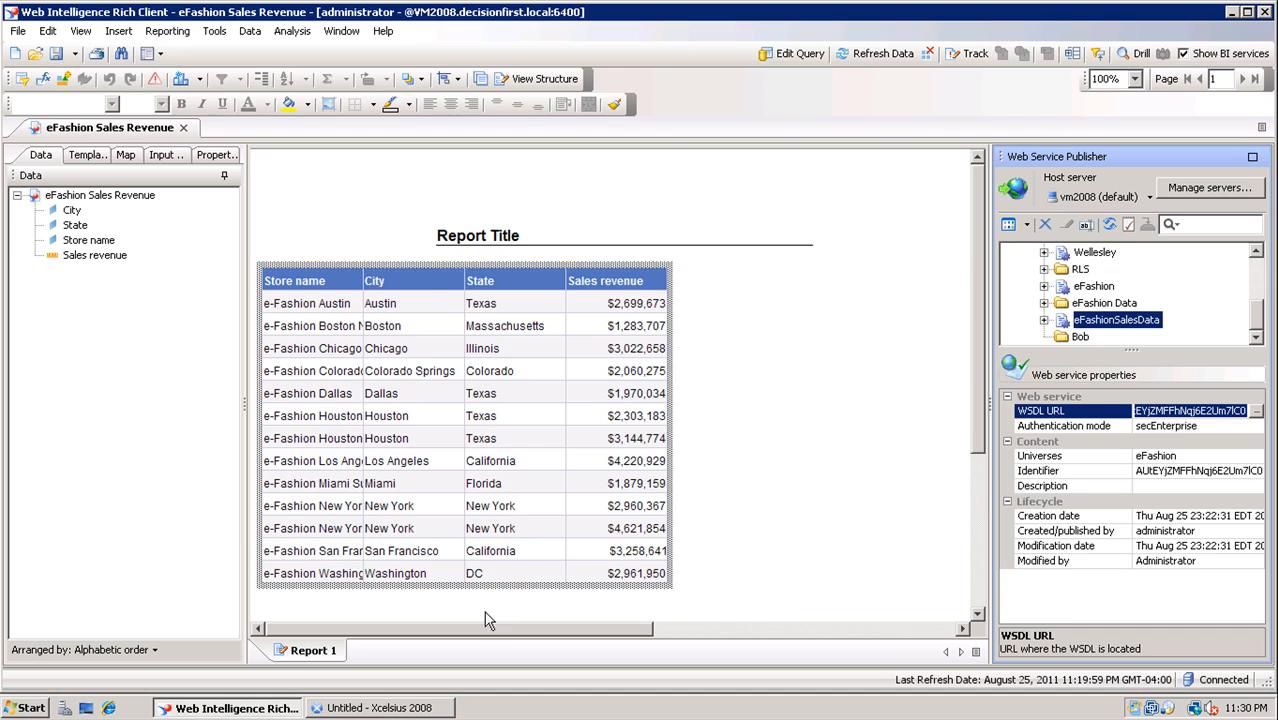
{"action": "right_click", "coordinate": [450, 267]}
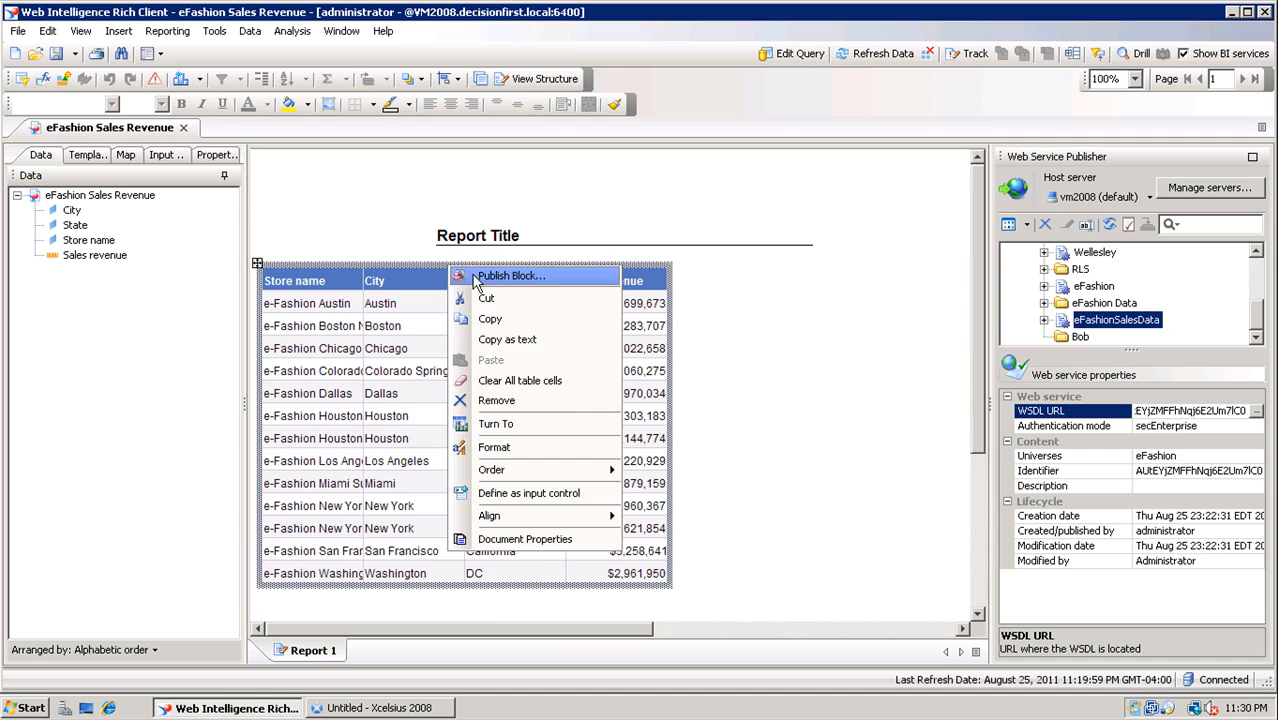
{"action": "left_click", "coordinate": [507, 339]}
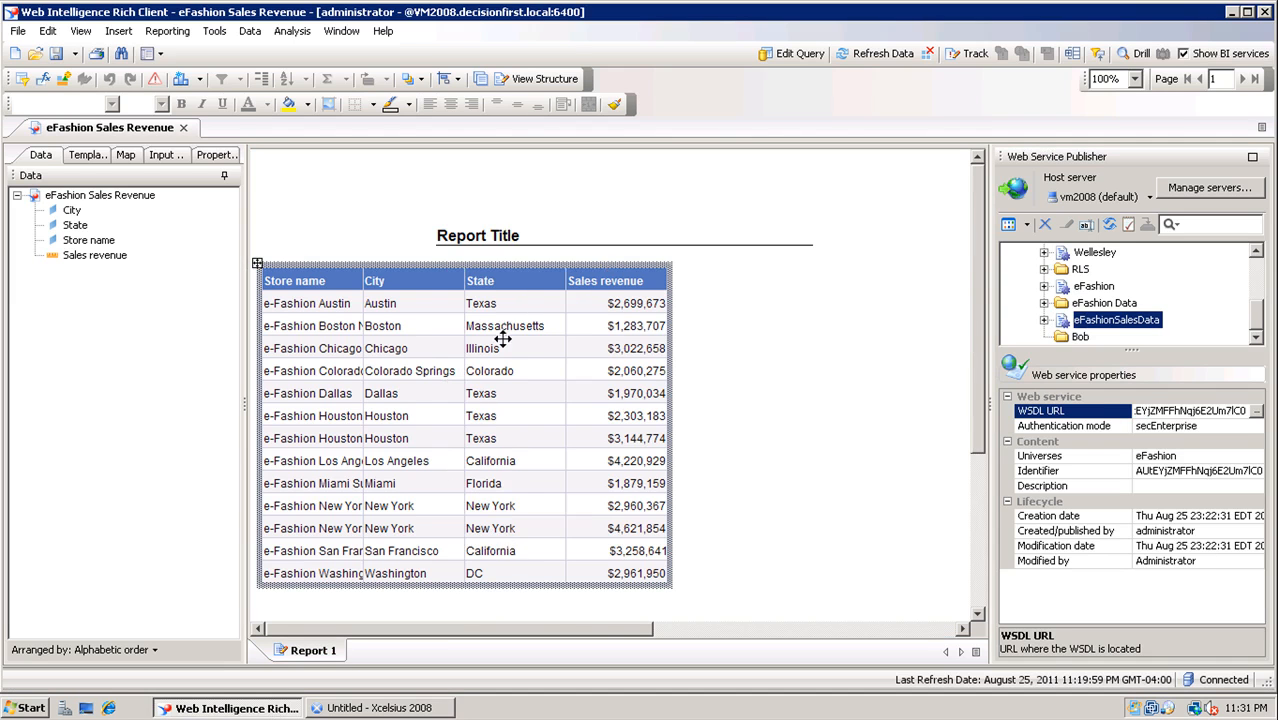
{"action": "left_click", "coordinate": [430, 708]}
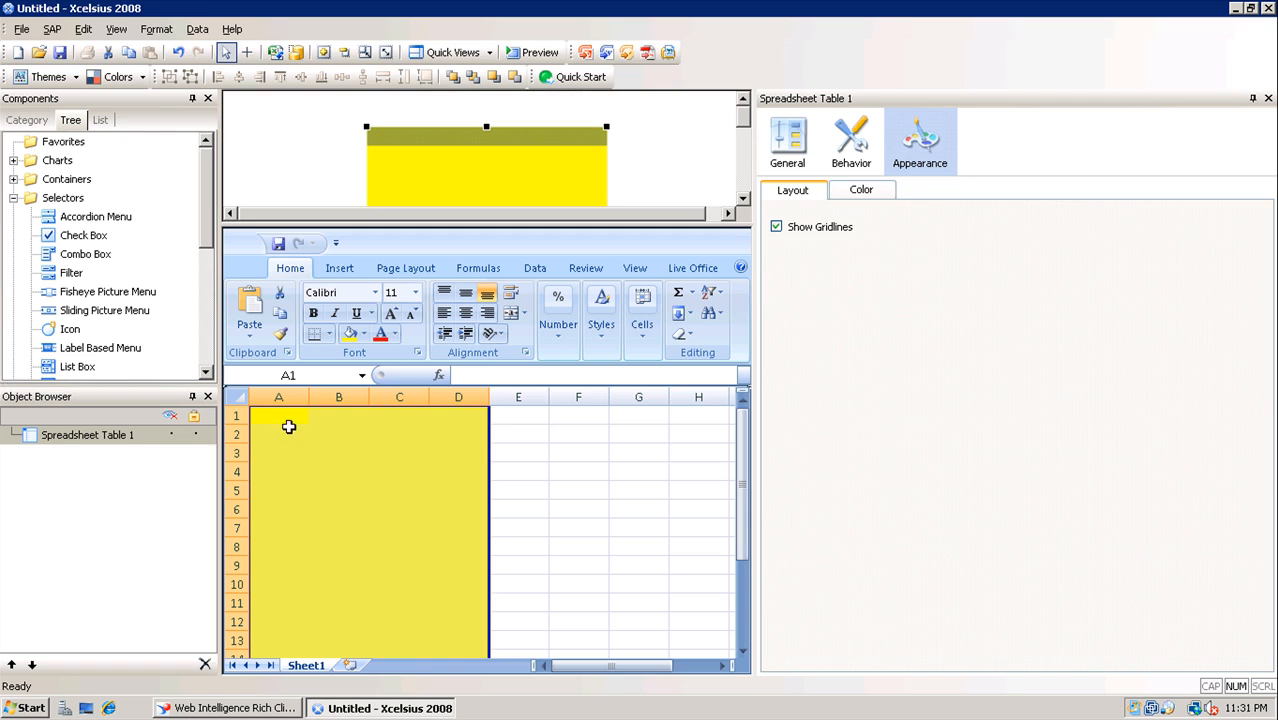
Paste the store table at A1, autofit columns A–D for names and revenues, and widen the sheet pane
{"action": "left_click", "coordinate": [287, 417]}
{"action": "key", "text": "ctrl+v"}
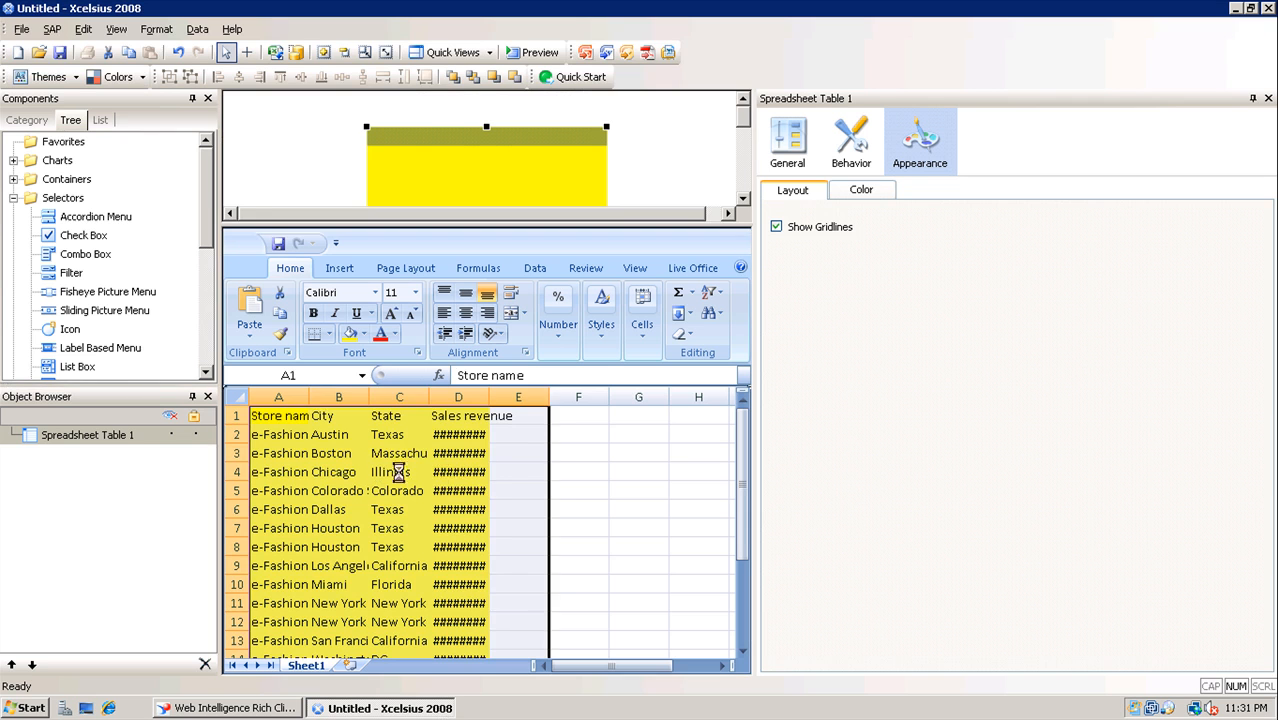
{"action": "left_click", "coordinate": [458, 490]}
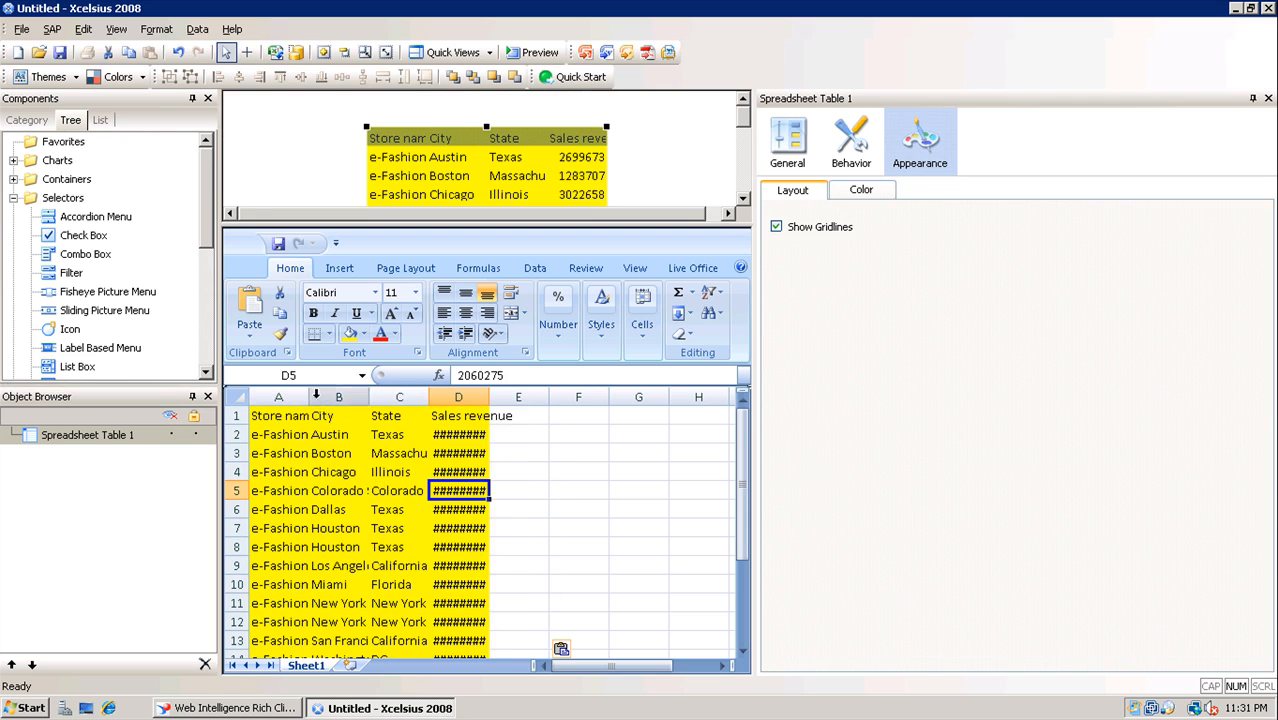
{"action": "double_click", "coordinate": [310, 397]}
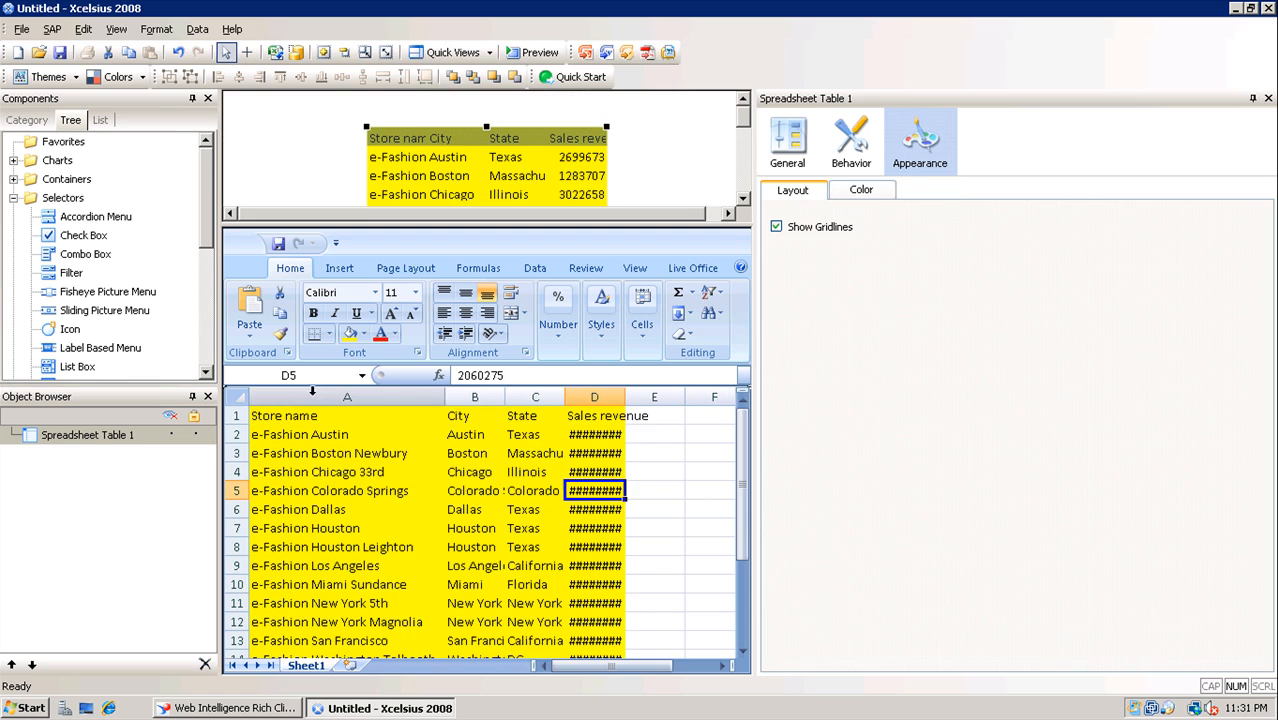
{"action": "double_click", "coordinate": [504, 397]}
{"action": "double_click", "coordinate": [610, 397]}
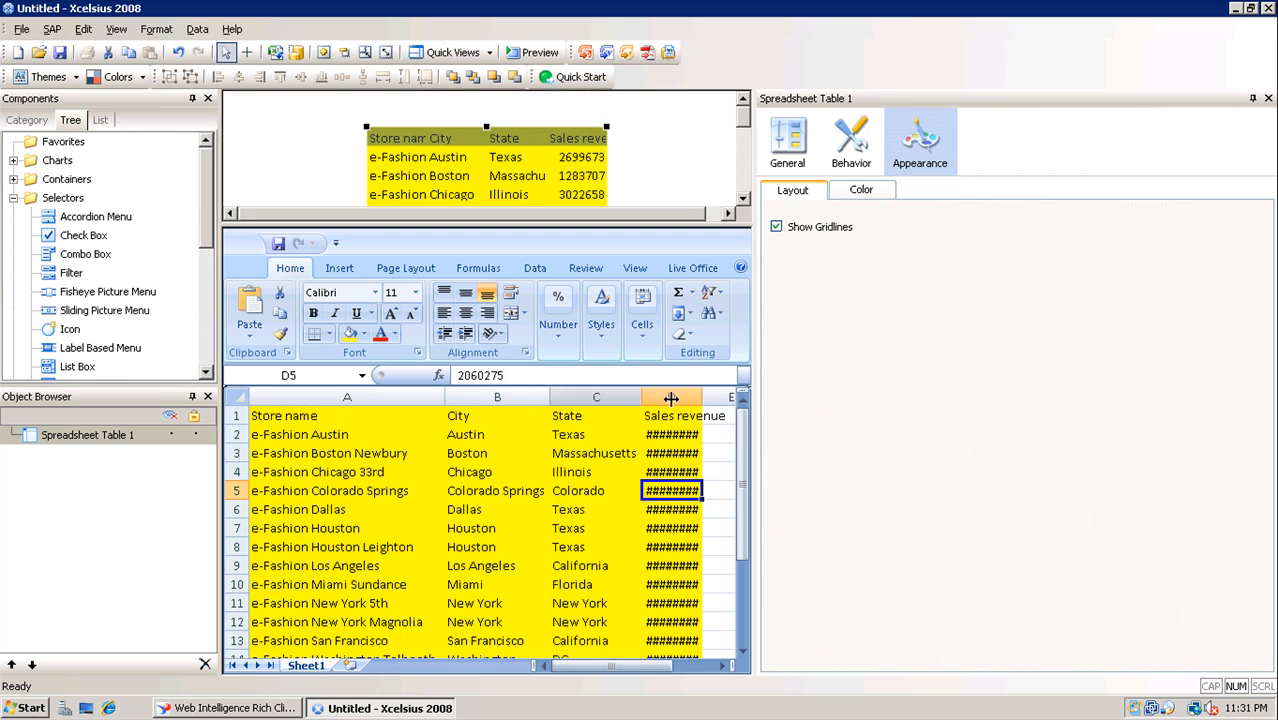
{"action": "double_click", "coordinate": [704, 397]}
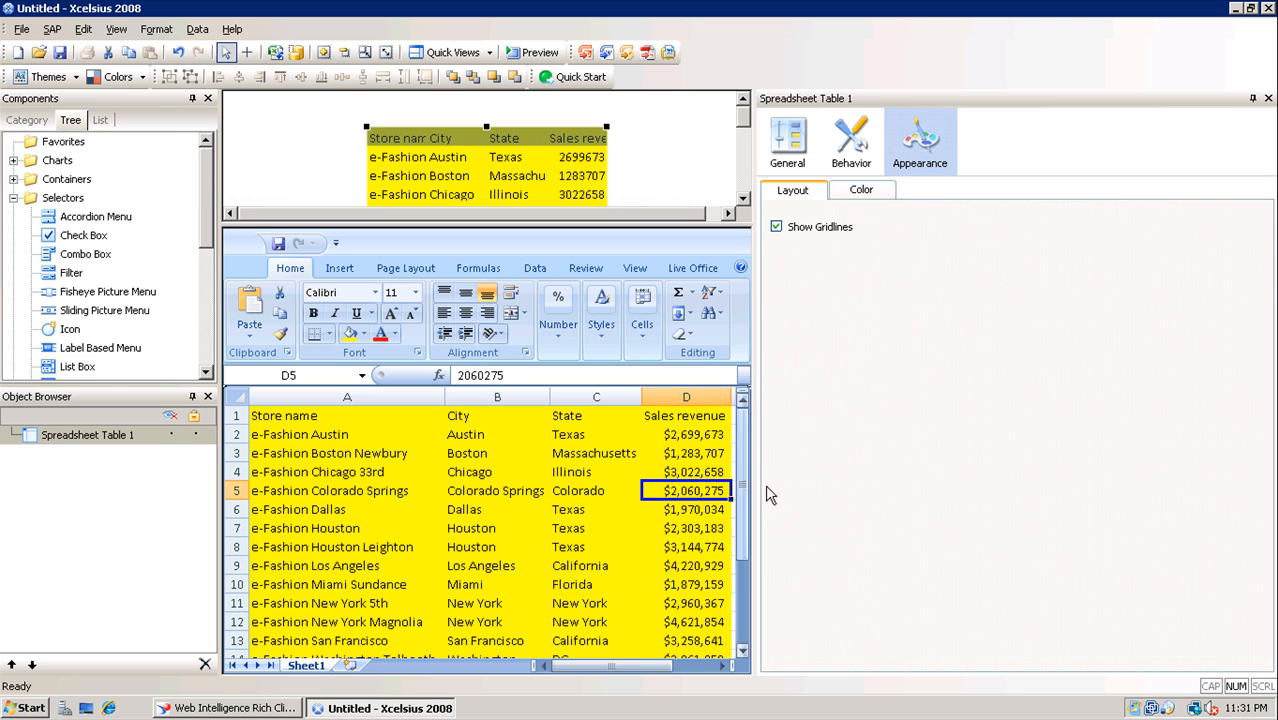
{"action": "left_click_drag", "start_coordinate": [753, 484], "coordinate": [874, 484]}
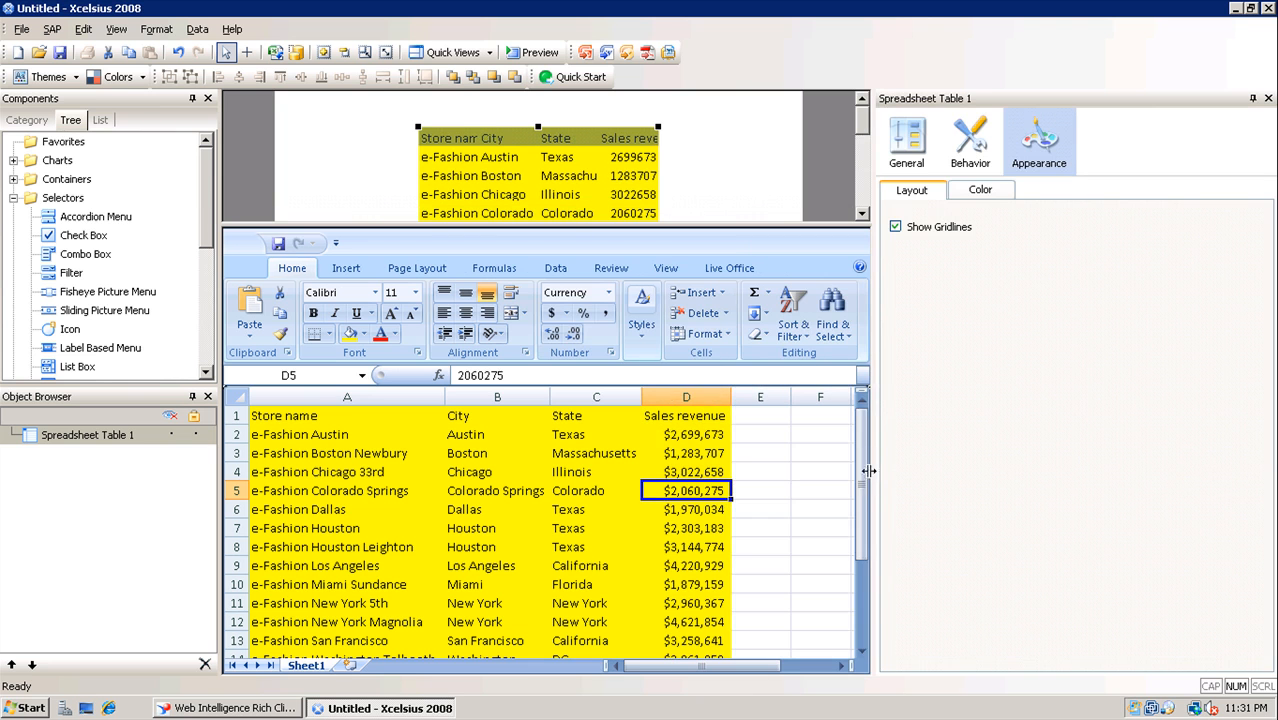
Set the table's display data to Sheet1!$A$1:$D$20 and drag the splitter down to show the whole table
{"action": "left_click", "coordinate": [906, 142]}
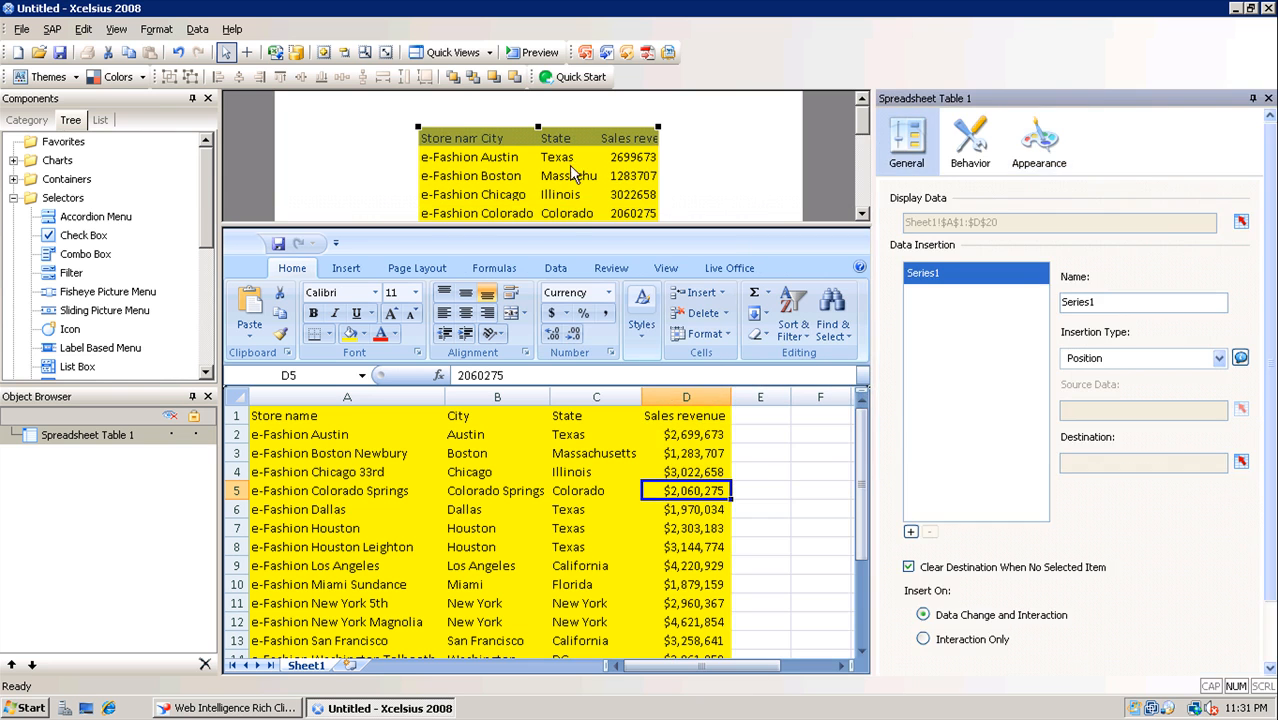
{"action": "left_click", "coordinate": [1241, 222]}
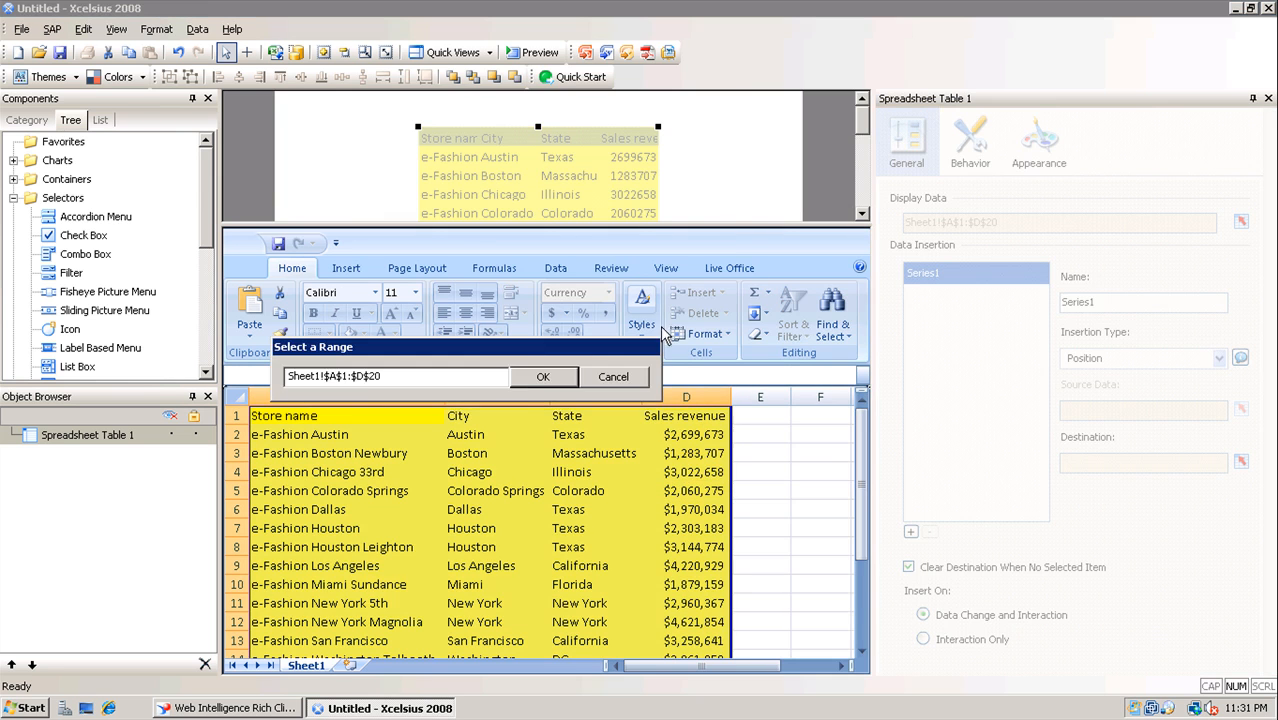
{"action": "left_click", "coordinate": [537, 375]}
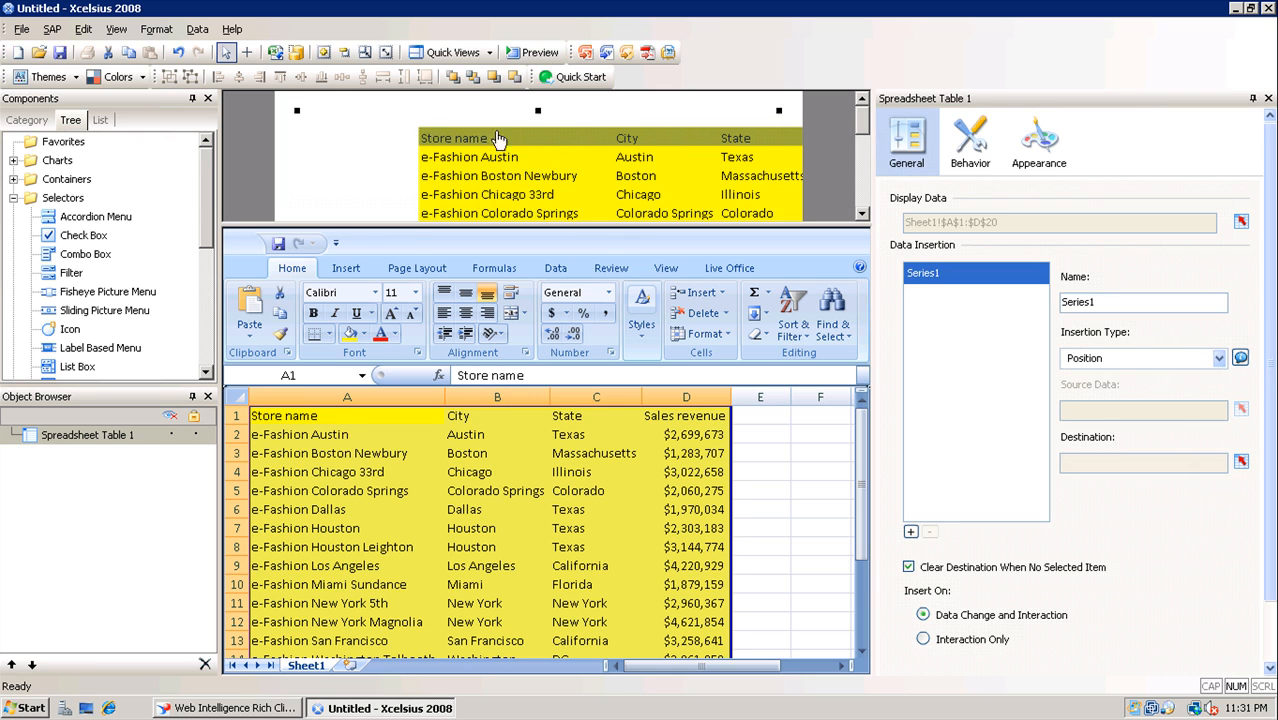
{"action": "left_click_drag", "start_coordinate": [597, 224], "coordinate": [612, 578]}
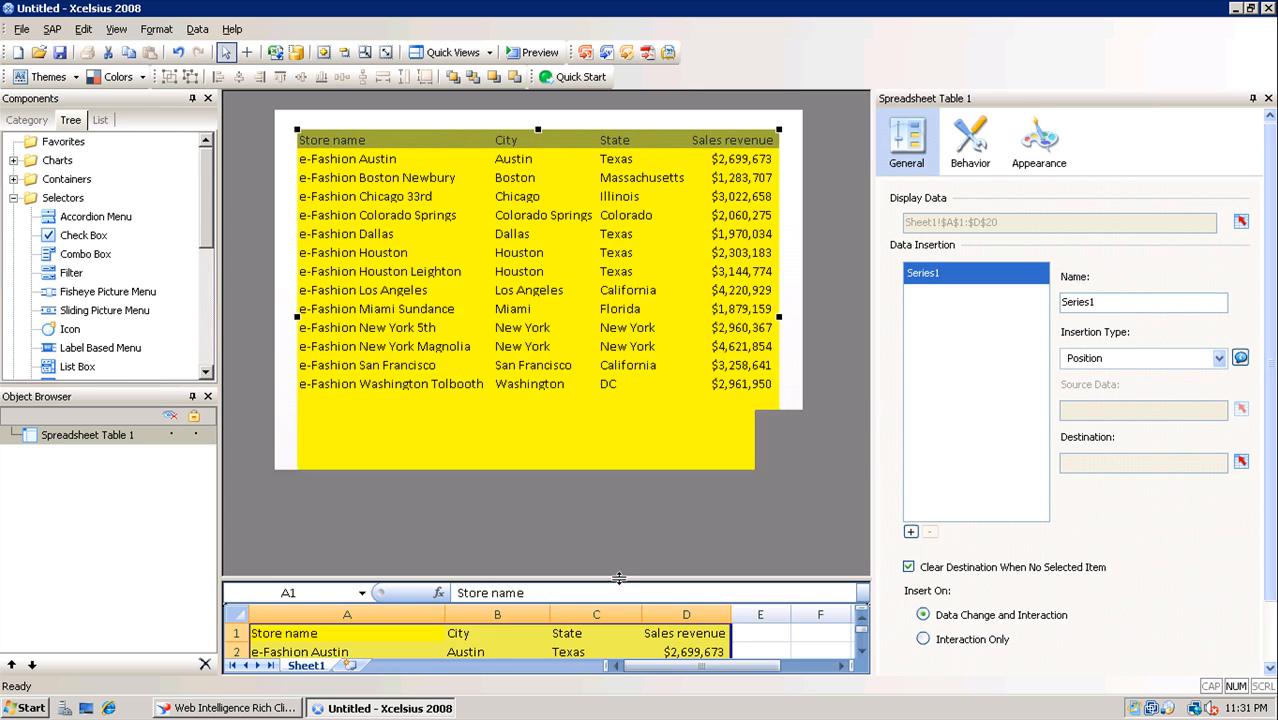
Turn on Ignore Blank Cells In Rows in the table's Behavior settings, then deselect the table
{"action": "left_click", "coordinate": [972, 145]}
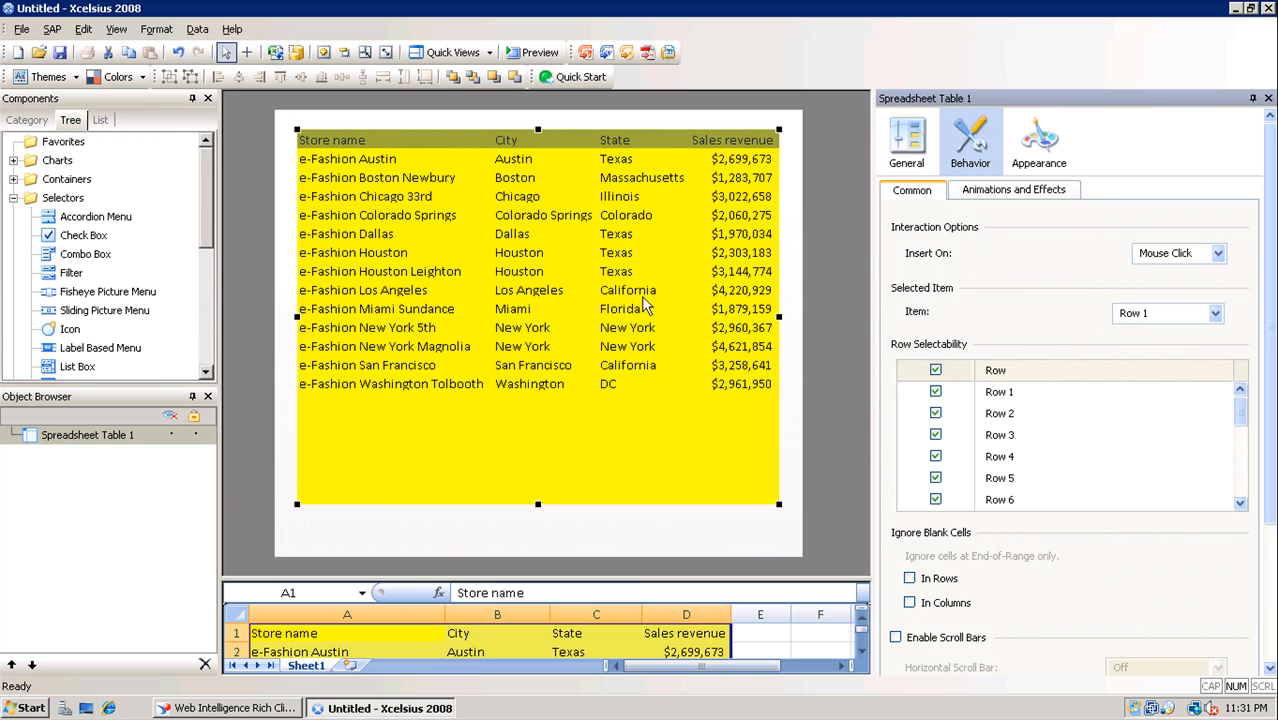
{"action": "scroll", "coordinate": [998, 200], "scroll_direction": "down", "scroll_amount": 1}
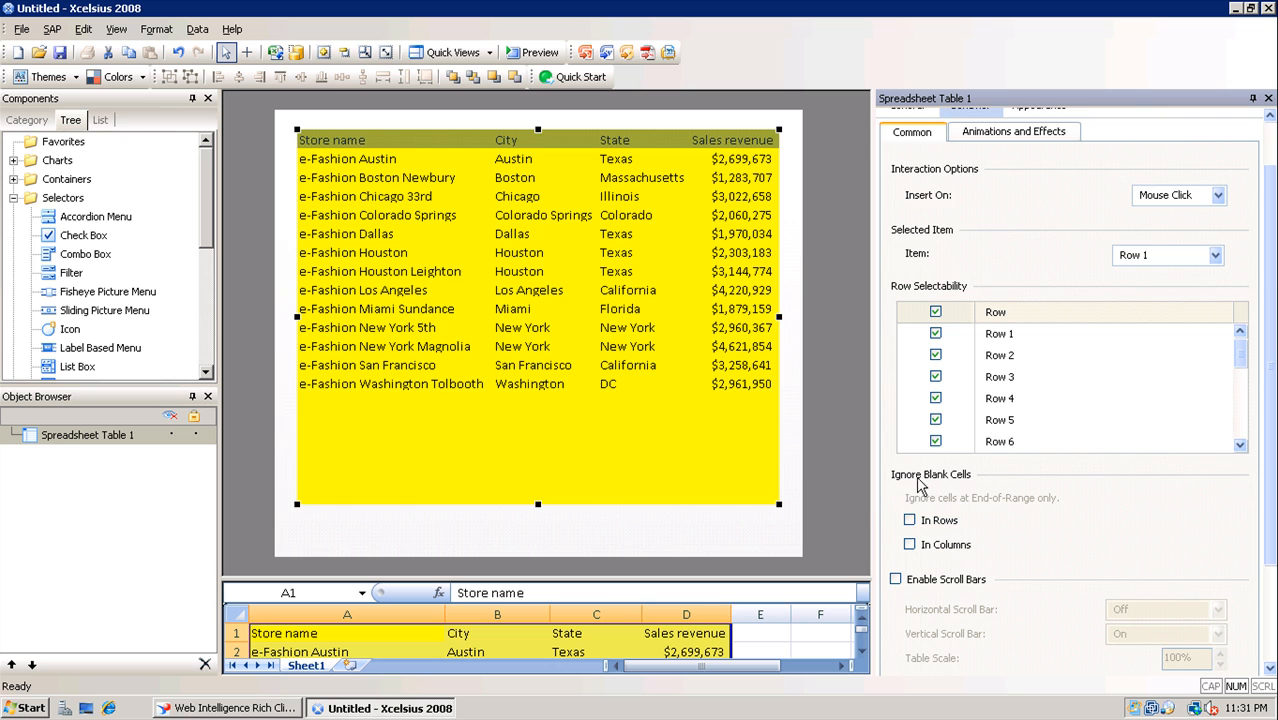
{"action": "left_click", "coordinate": [909, 520]}
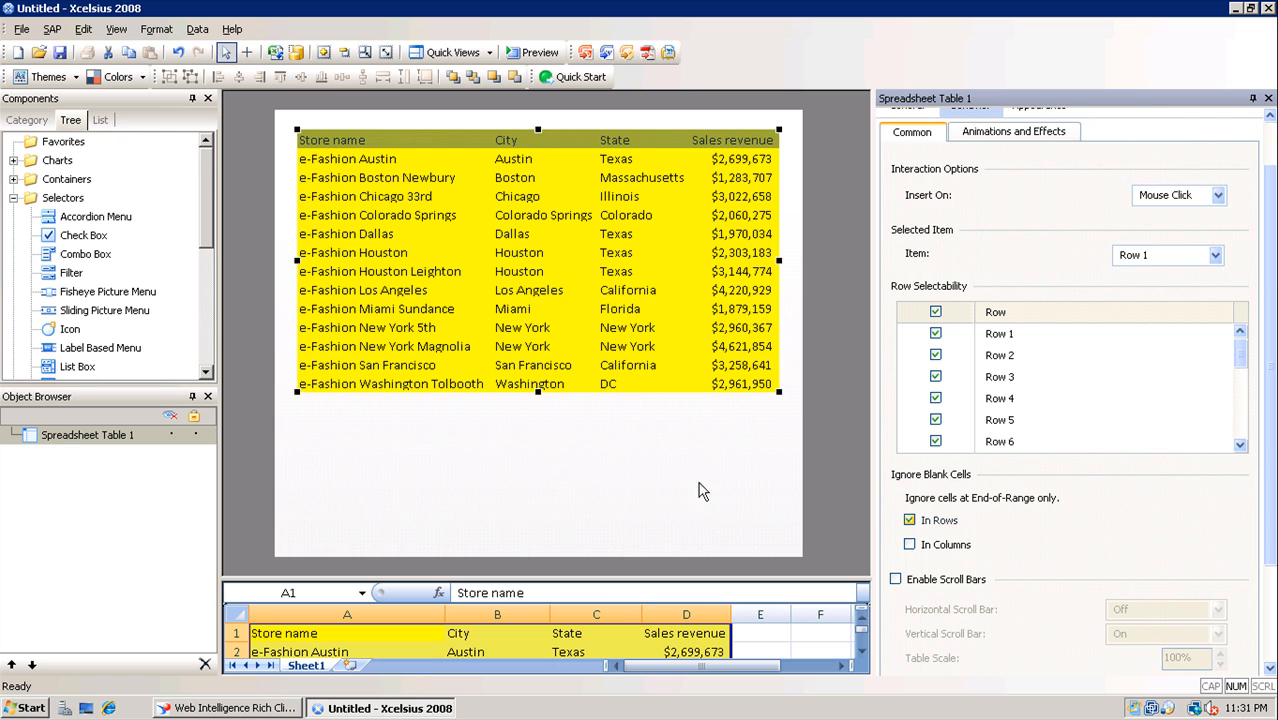
{"action": "left_click", "coordinate": [363, 421]}
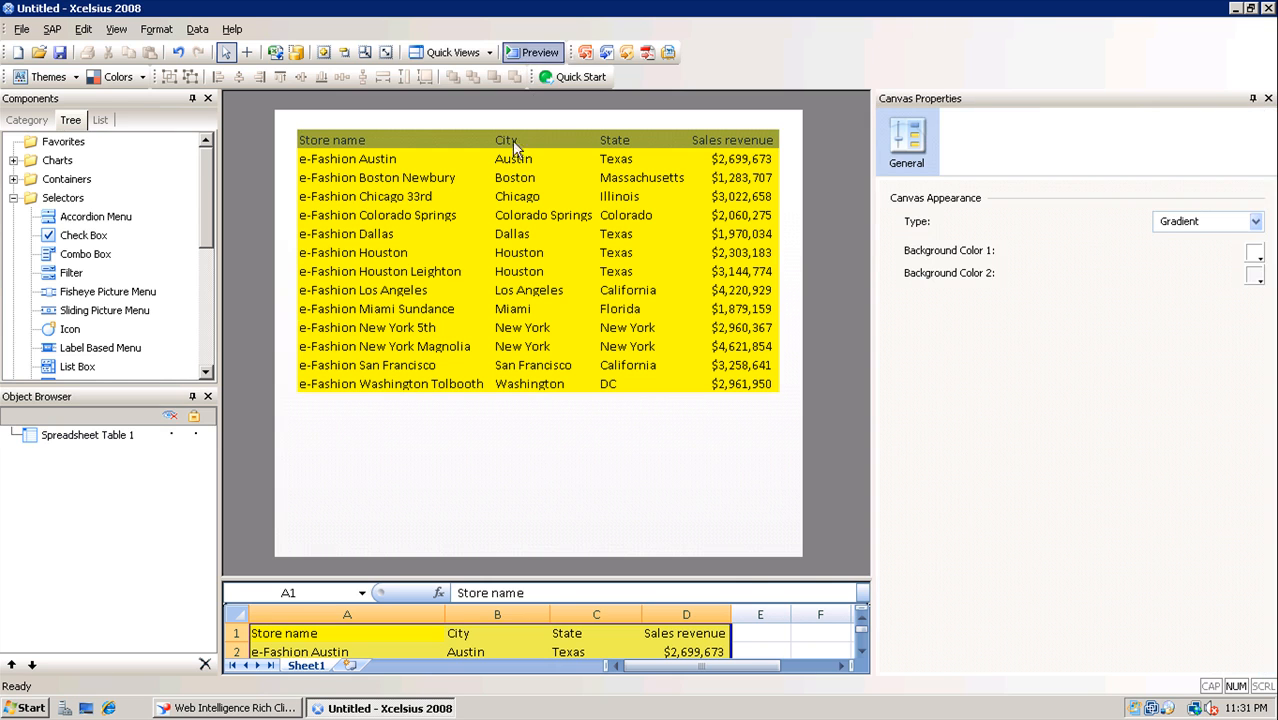
Clear the pasted store data A1:D14 from Sheet1 and start a dashboard preview
{"action": "left_click_drag", "start_coordinate": [802, 579], "coordinate": [793, 302]}
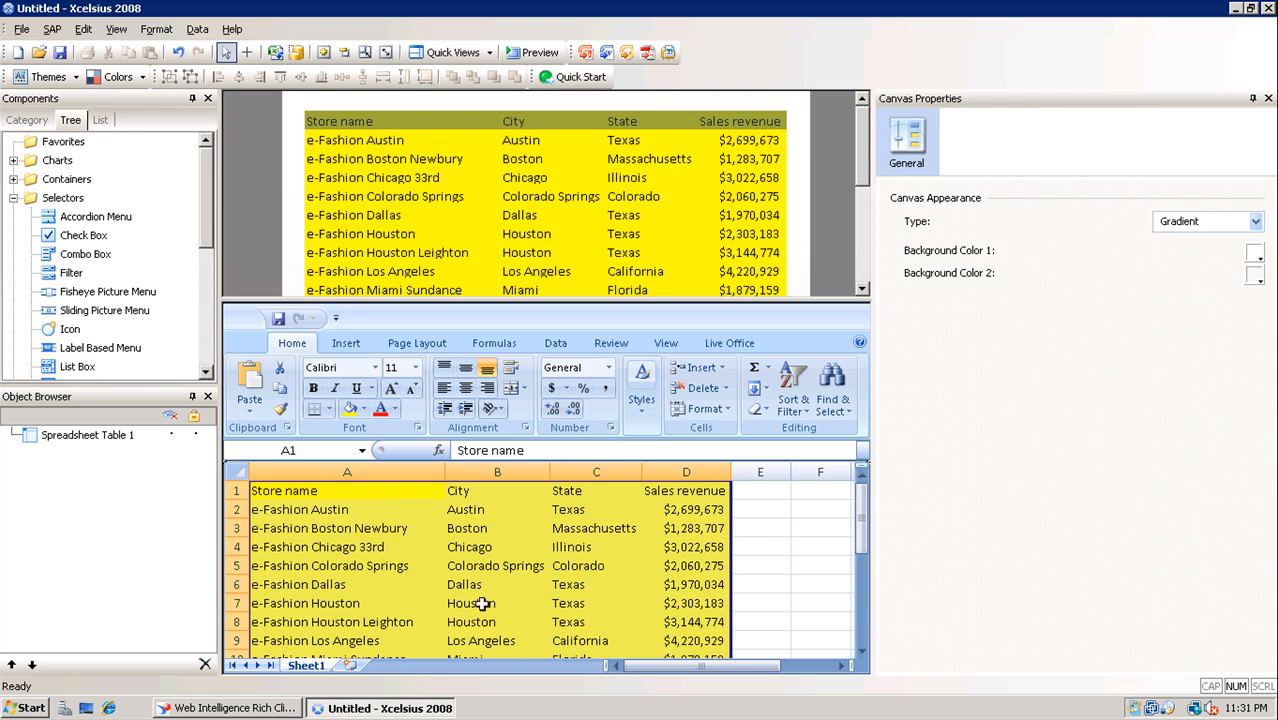
{"action": "left_click", "coordinate": [418, 530]}
{"action": "left_click", "coordinate": [409, 492]}
{"action": "scroll", "coordinate": [540, 554], "scroll_direction": "down", "scroll_amount": 4}
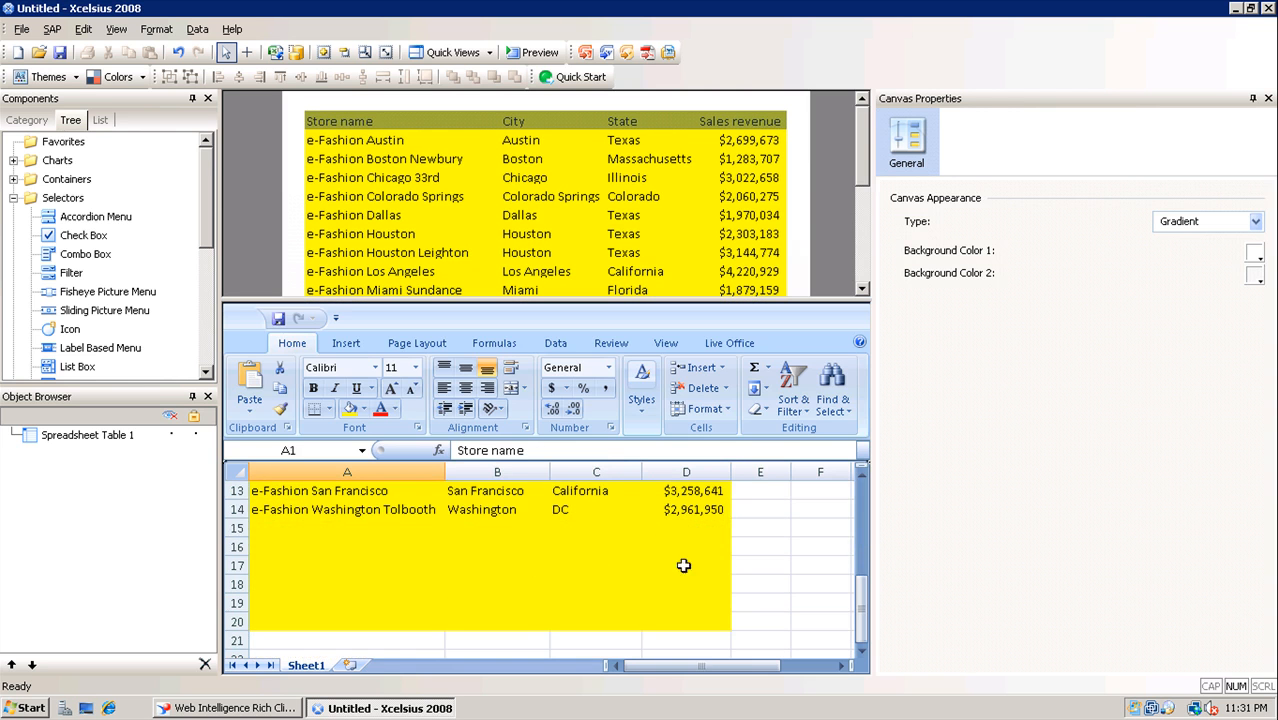
{"action": "left_click", "coordinate": [689, 509], "text": "shift"}
{"action": "scroll", "coordinate": [687, 511], "scroll_direction": "up", "scroll_amount": 4}
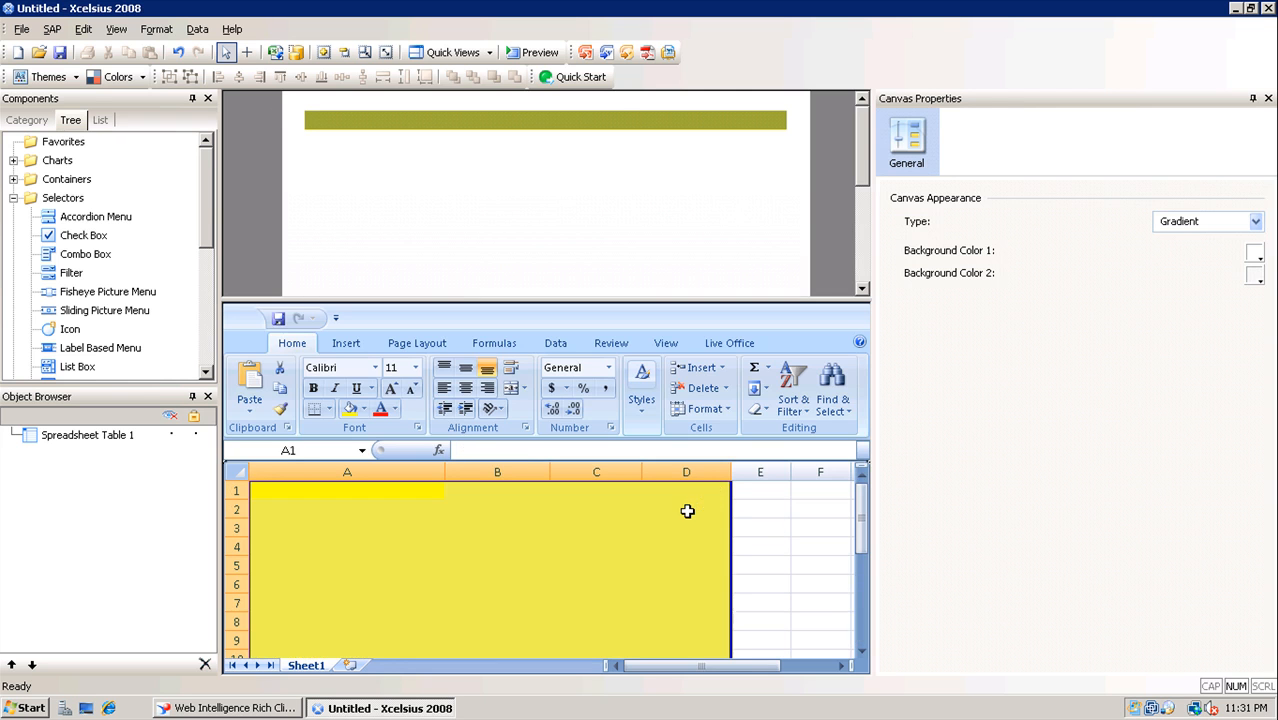
{"action": "left_click", "coordinate": [533, 53]}
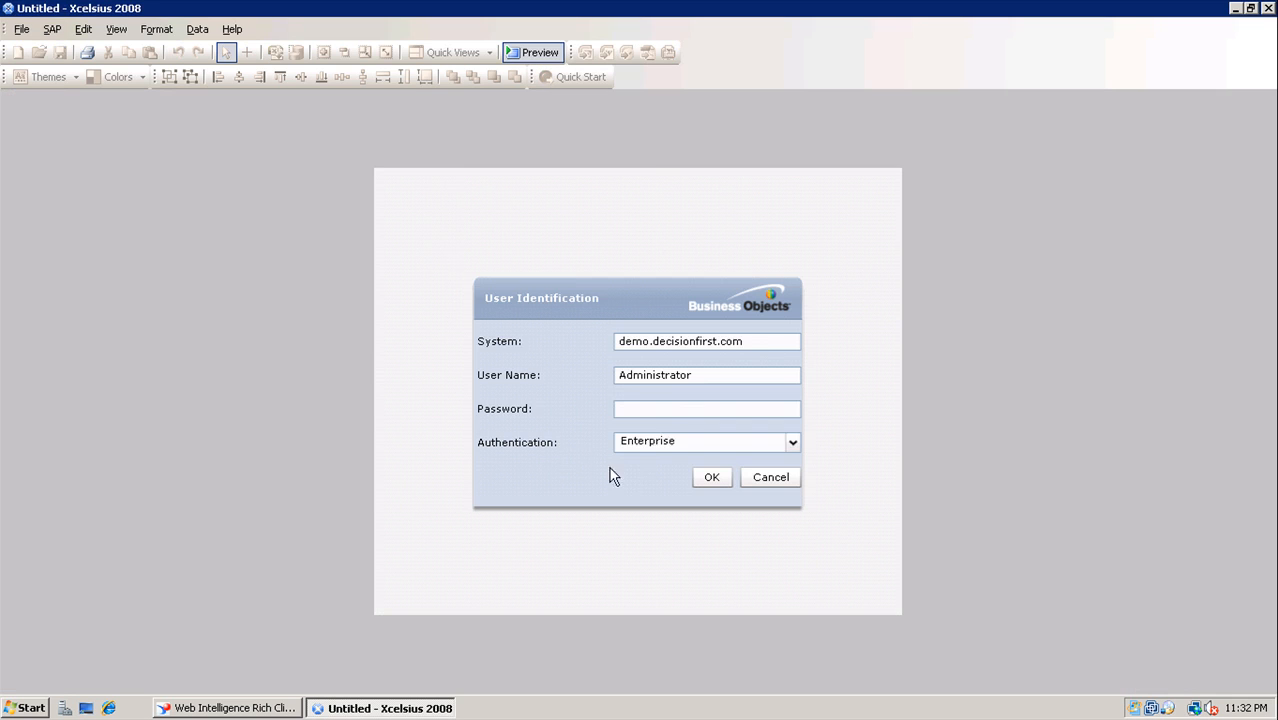
Sign in with the password, then select the Colorado Springs, Austin, Chicago 33rd and Dallas rows
{"action": "left_click", "coordinate": [650, 412]}
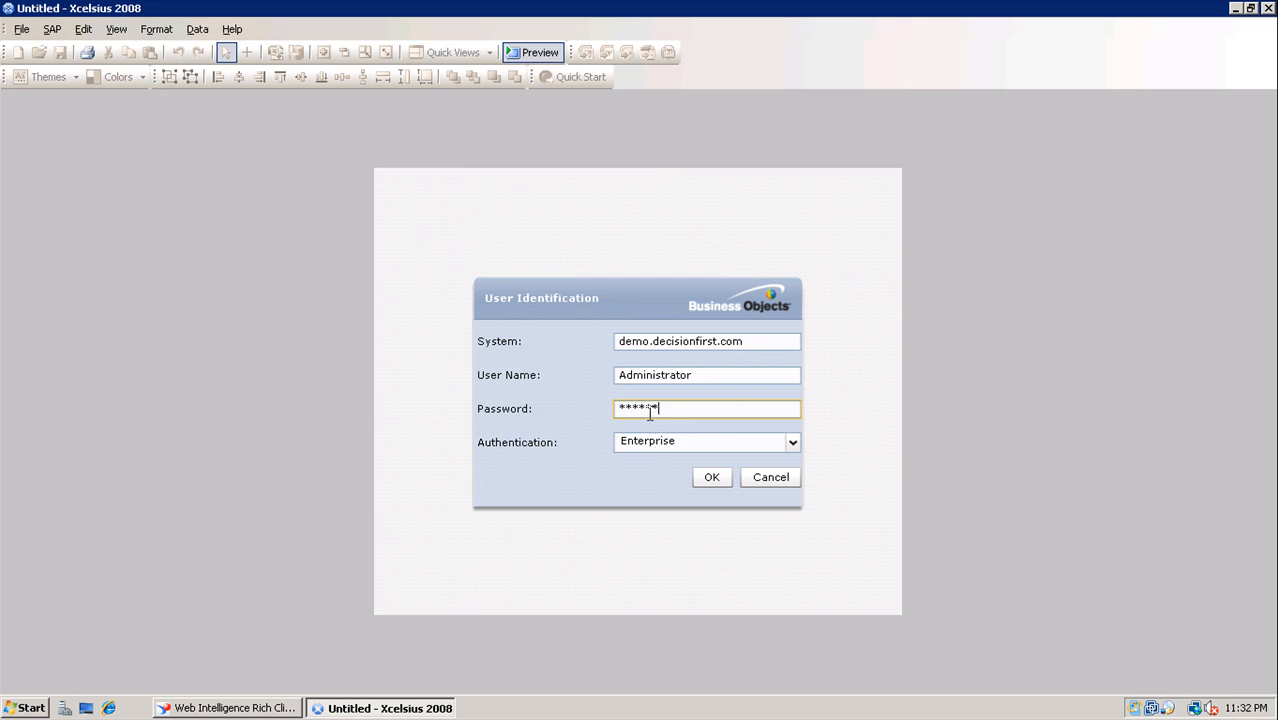
{"action": "left_click", "coordinate": [714, 478]}
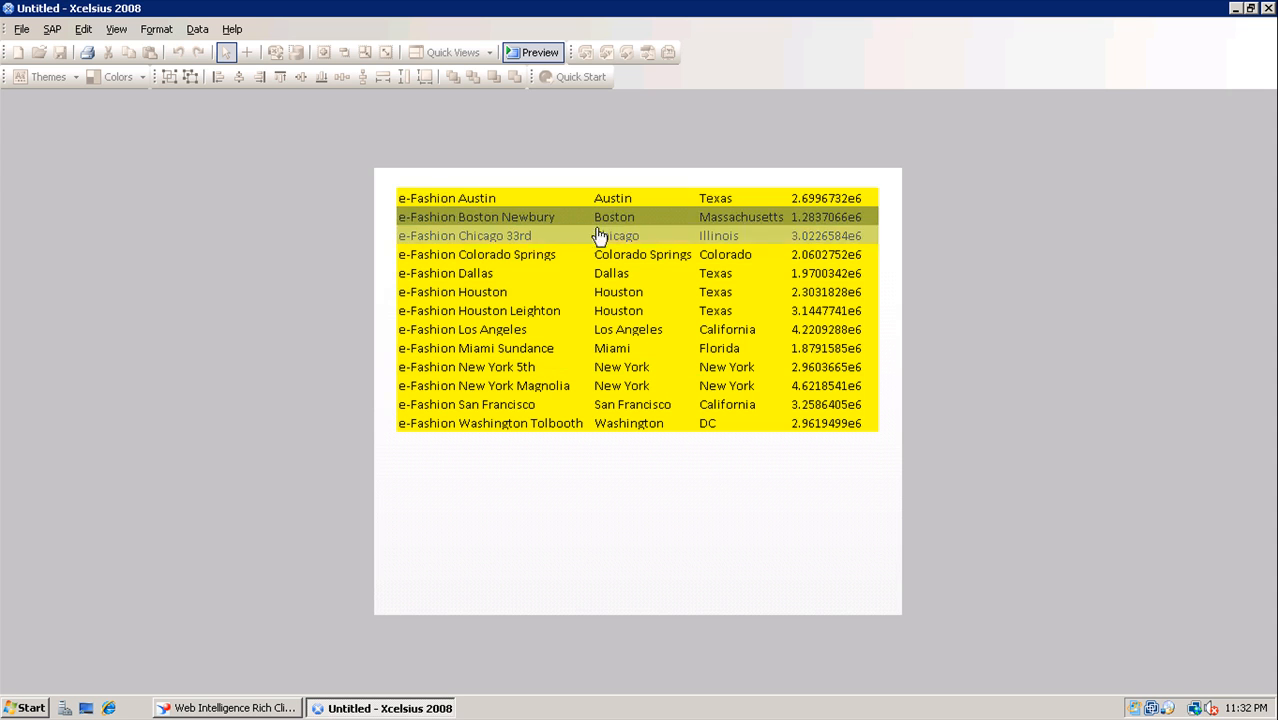
{"action": "left_click", "coordinate": [712, 254]}
{"action": "left_click", "coordinate": [848, 201]}
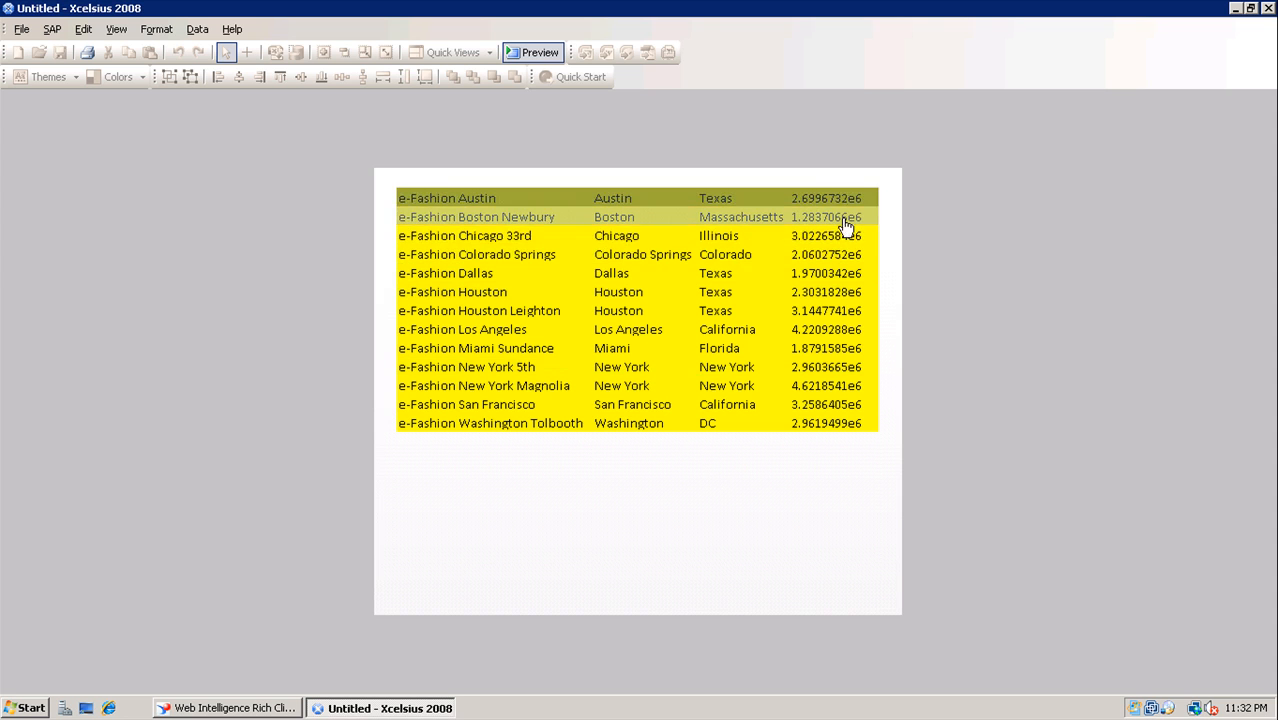
{"action": "left_click", "coordinate": [846, 238]}
{"action": "left_click", "coordinate": [845, 257]}
{"action": "left_click", "coordinate": [845, 275]}
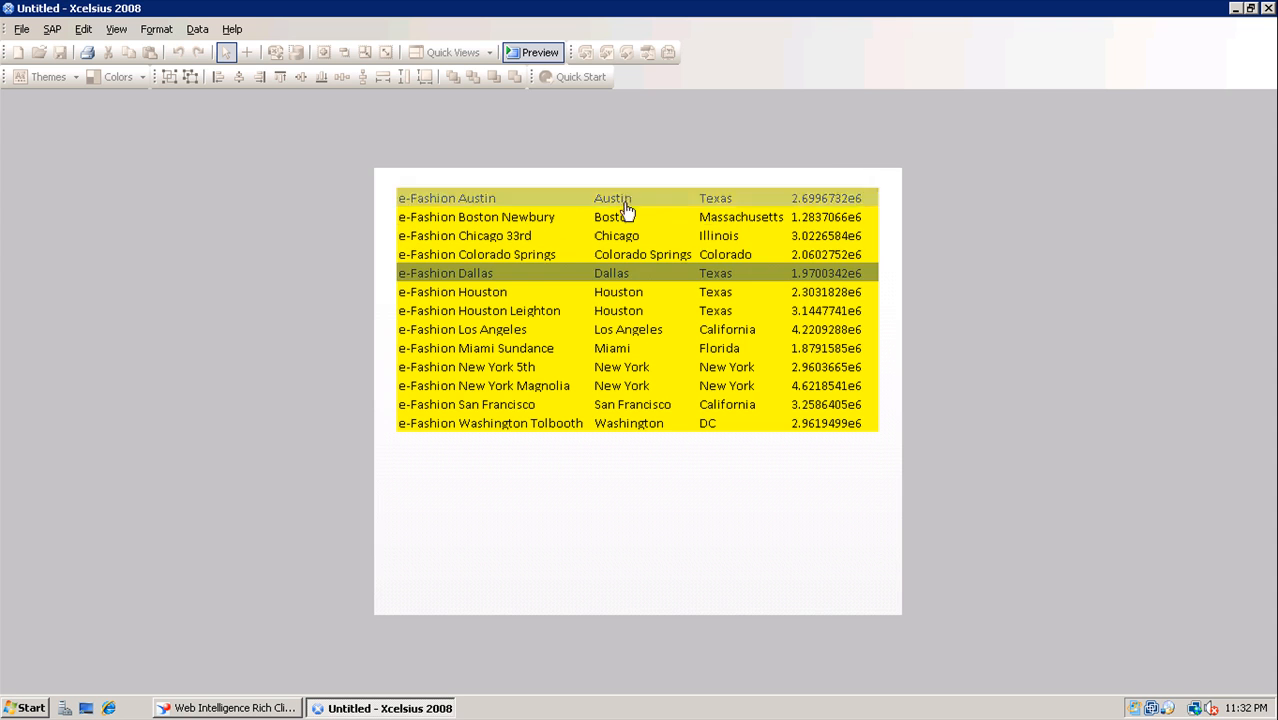
Select the Houston, Houston Leighton, Los Angeles, Miami Sundance and New York Magnolia rows, then exit preview
{"action": "left_click", "coordinate": [502, 298]}
{"action": "left_click", "coordinate": [503, 313]}
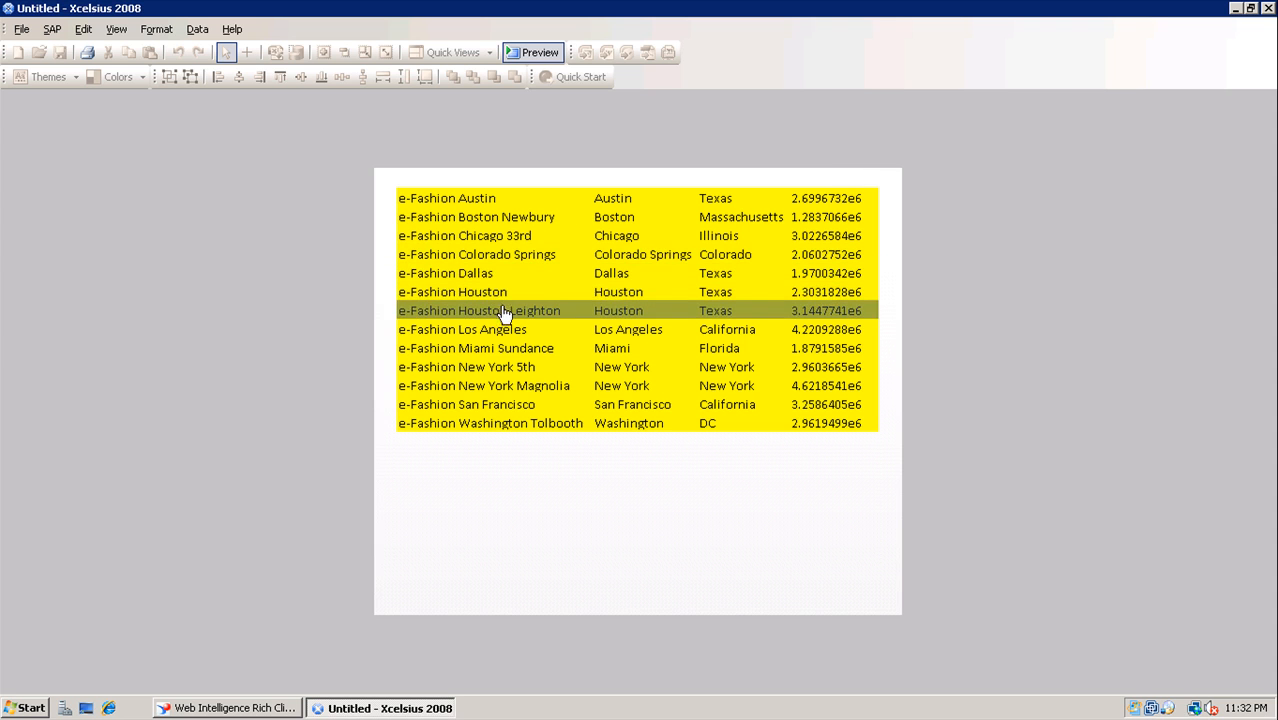
{"action": "left_click", "coordinate": [506, 332]}
{"action": "left_click", "coordinate": [509, 347]}
{"action": "left_click", "coordinate": [515, 386]}
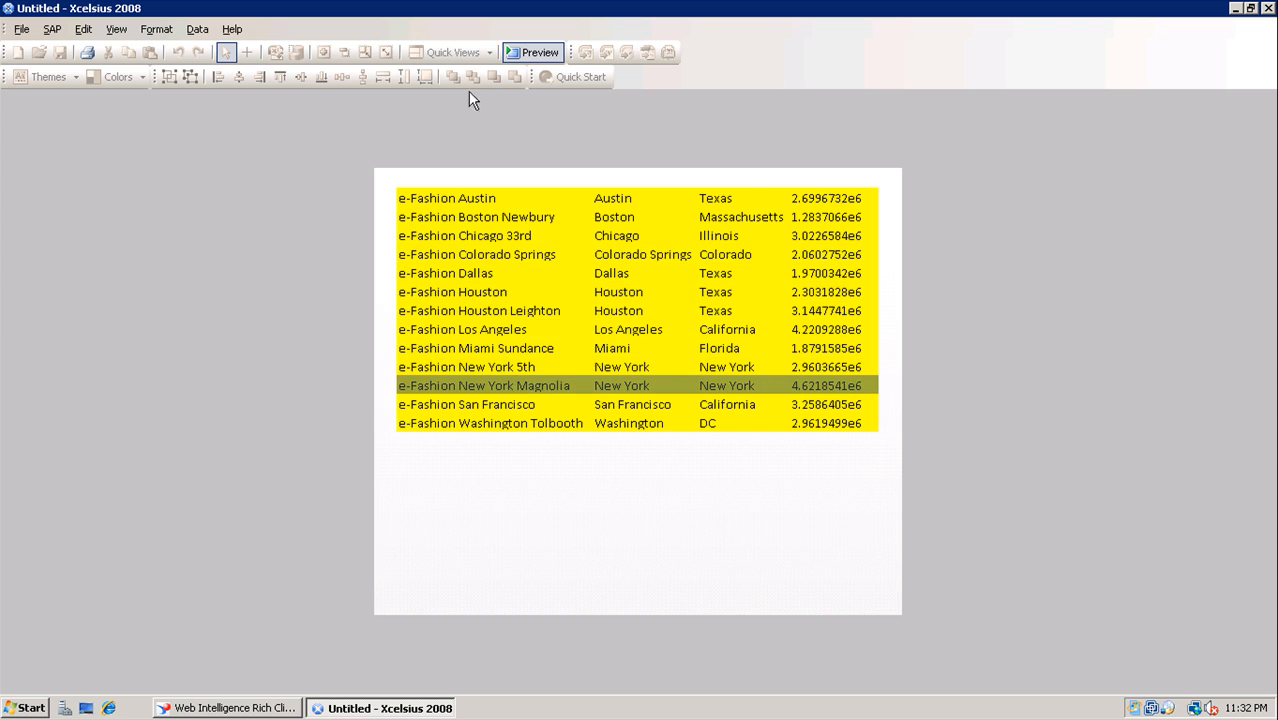
{"action": "left_click", "coordinate": [526, 53]}
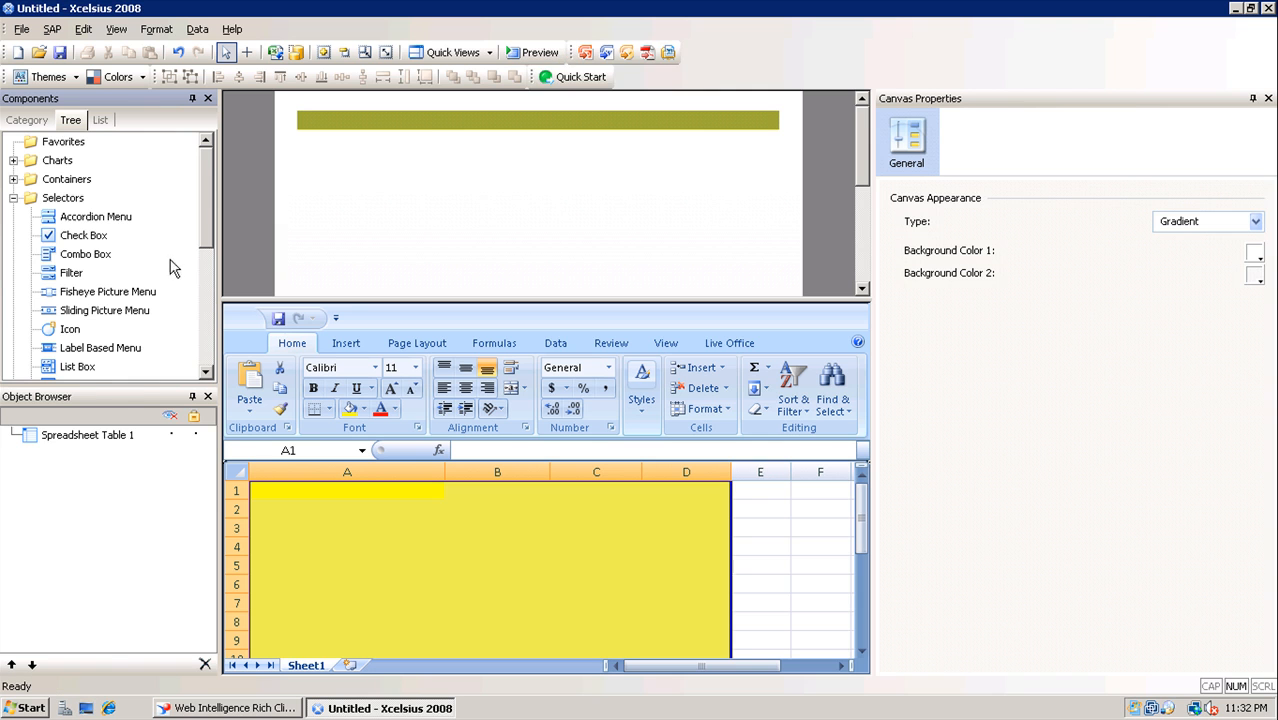
Place a Label from the Text components below the table and widen it to the right
{"action": "left_click_drag", "start_coordinate": [116, 385], "coordinate": [120, 514]}
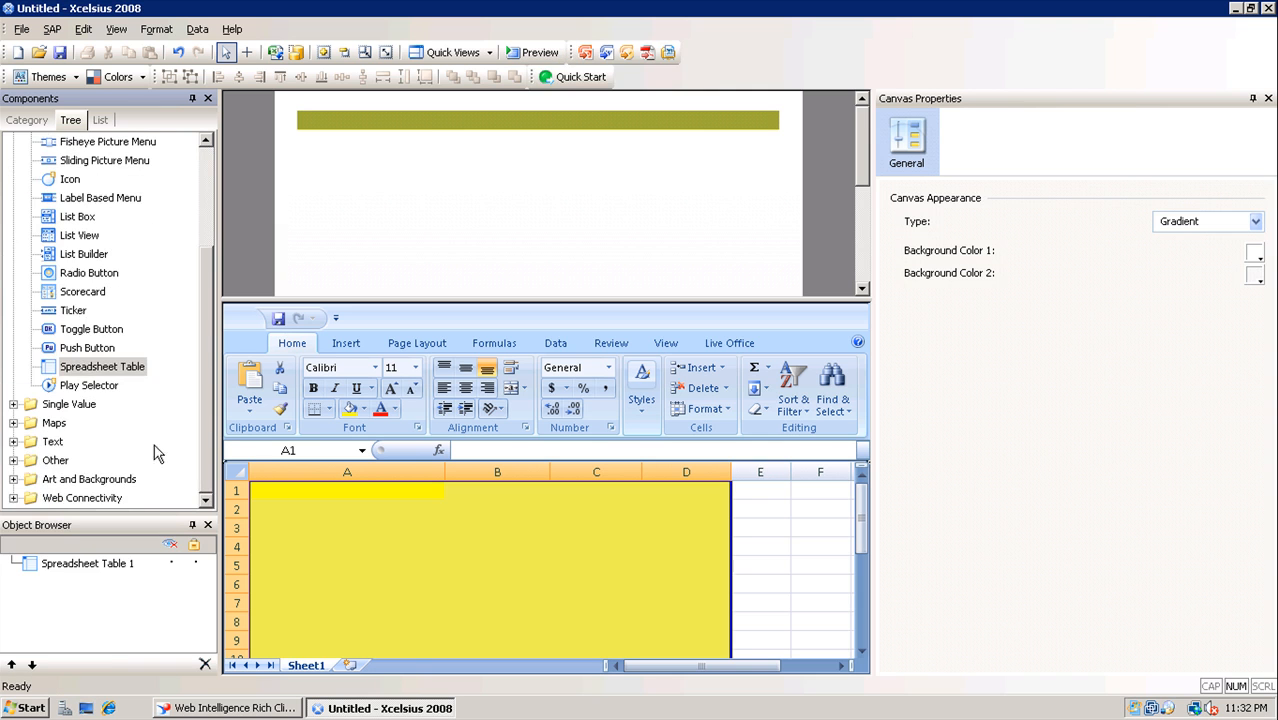
{"action": "left_click", "coordinate": [12, 441]}
{"action": "left_click_drag", "start_coordinate": [62, 478], "coordinate": [324, 180]}
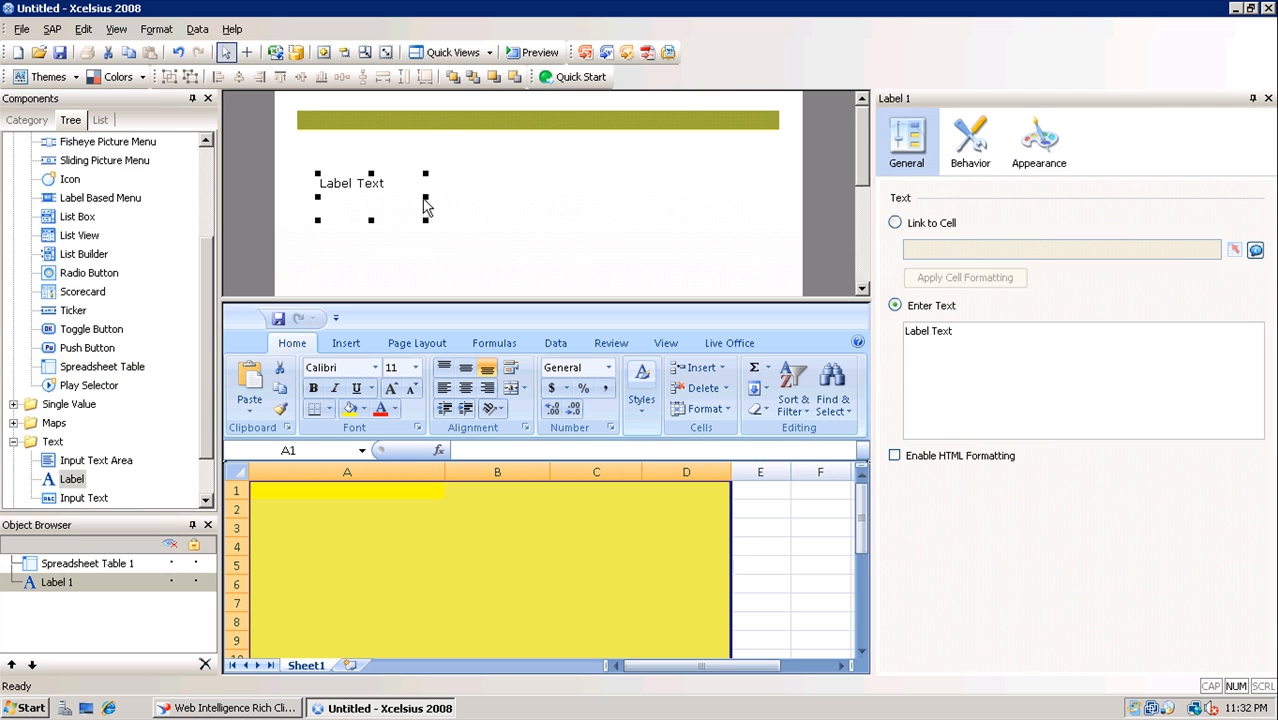
{"action": "left_click_drag", "start_coordinate": [428, 205], "coordinate": [706, 200]}
Replace the Label Text with the presenter's contact e-mail and Twitter handle
{"action": "left_click_drag", "start_coordinate": [996, 360], "coordinate": [845, 341]}
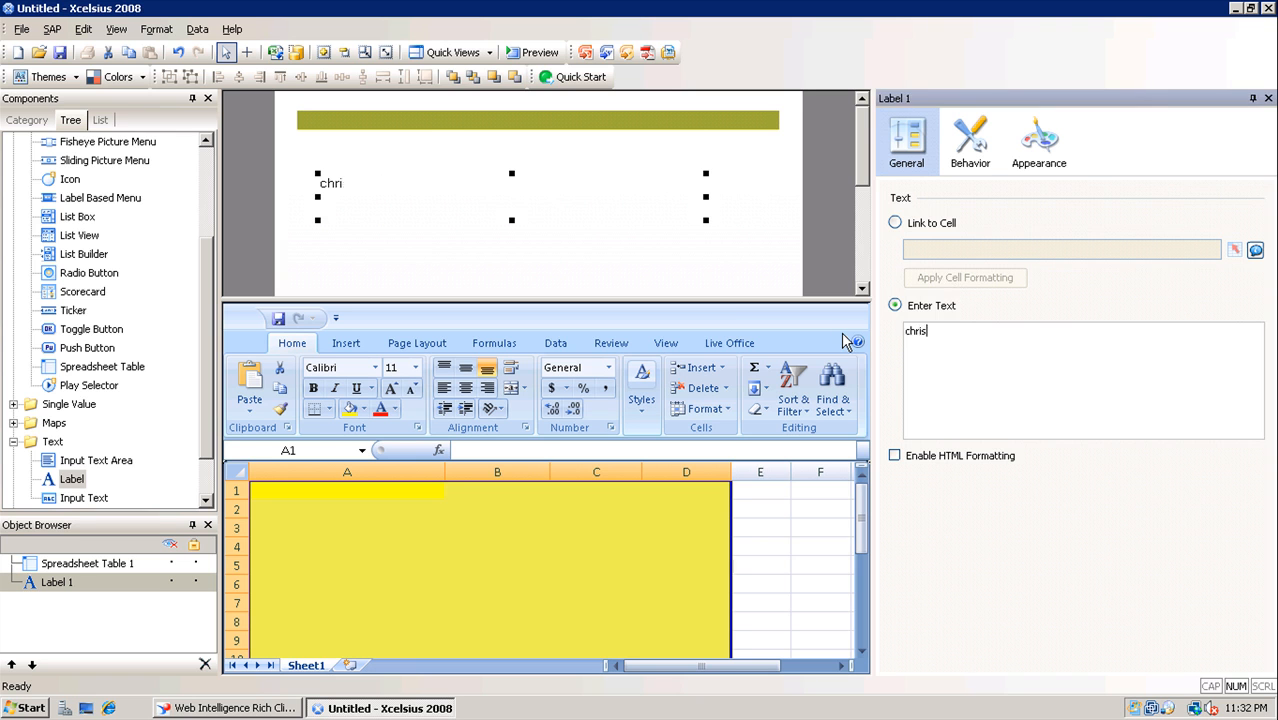
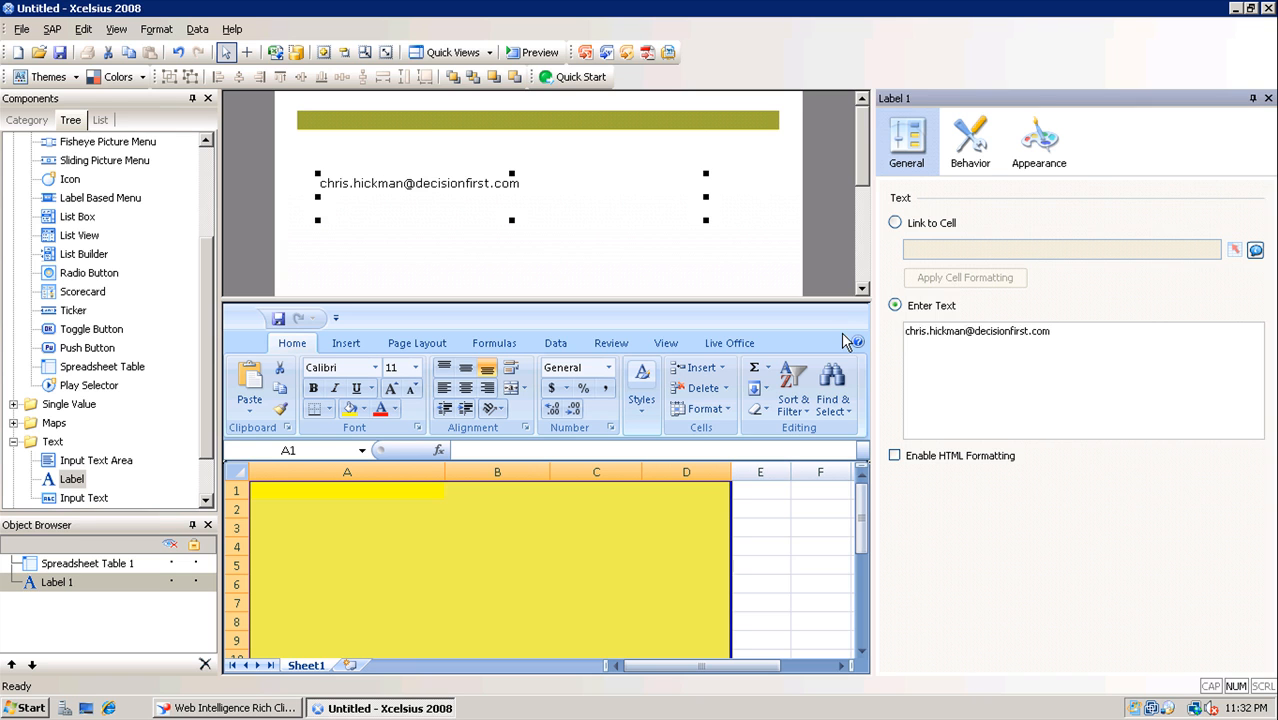
{"action": "type", "text": "Twitter: @chci"}
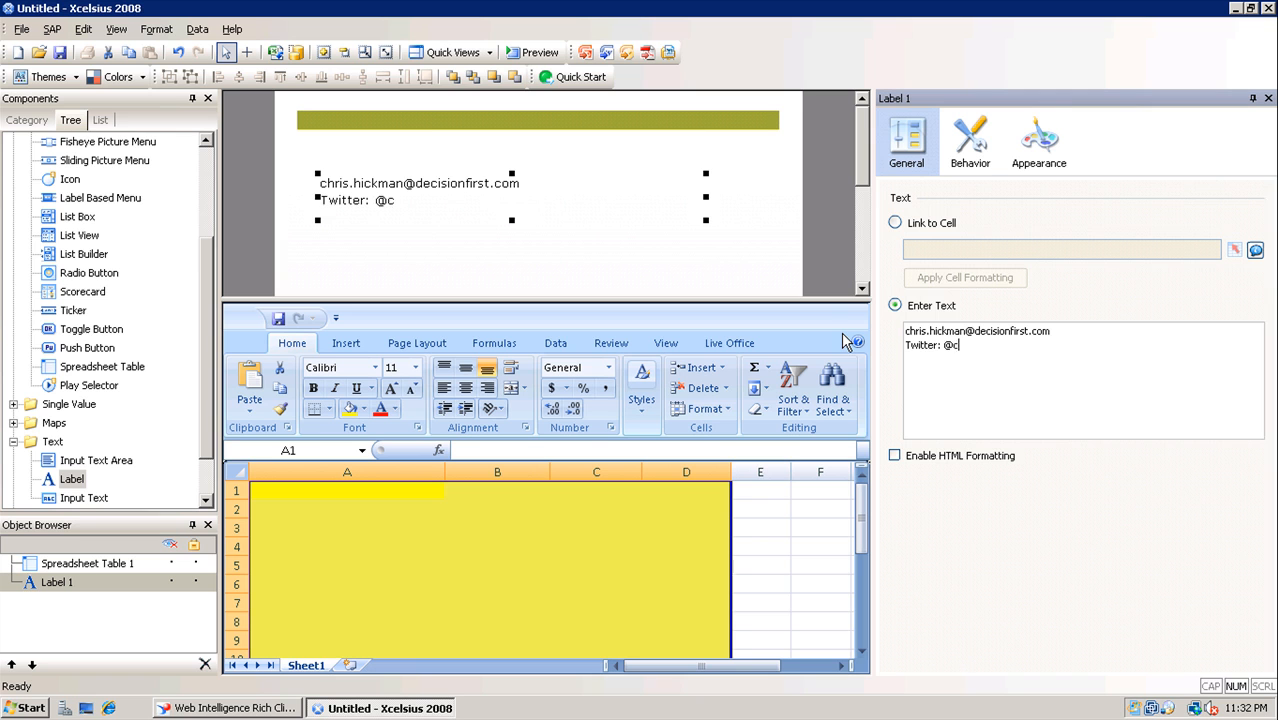
{"action": "key", "text": "BackSpace"}
{"action": "key", "text": "BackSpace"}
{"action": "type", "text": "ickman72"}
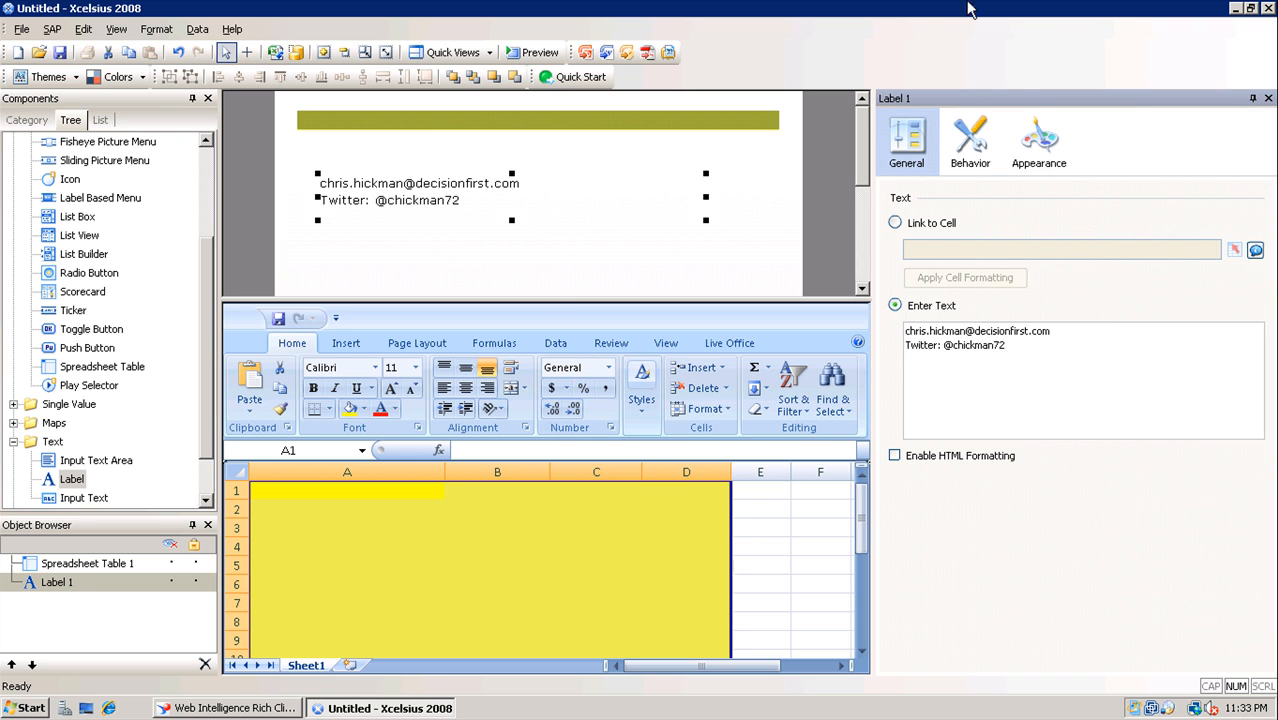
Minimise the remote session to the local desktop and dismiss the recording tool's tray options
{"action": "left_click", "coordinate": [872, 10]}
{"action": "left_click", "coordinate": [1093, 702]}
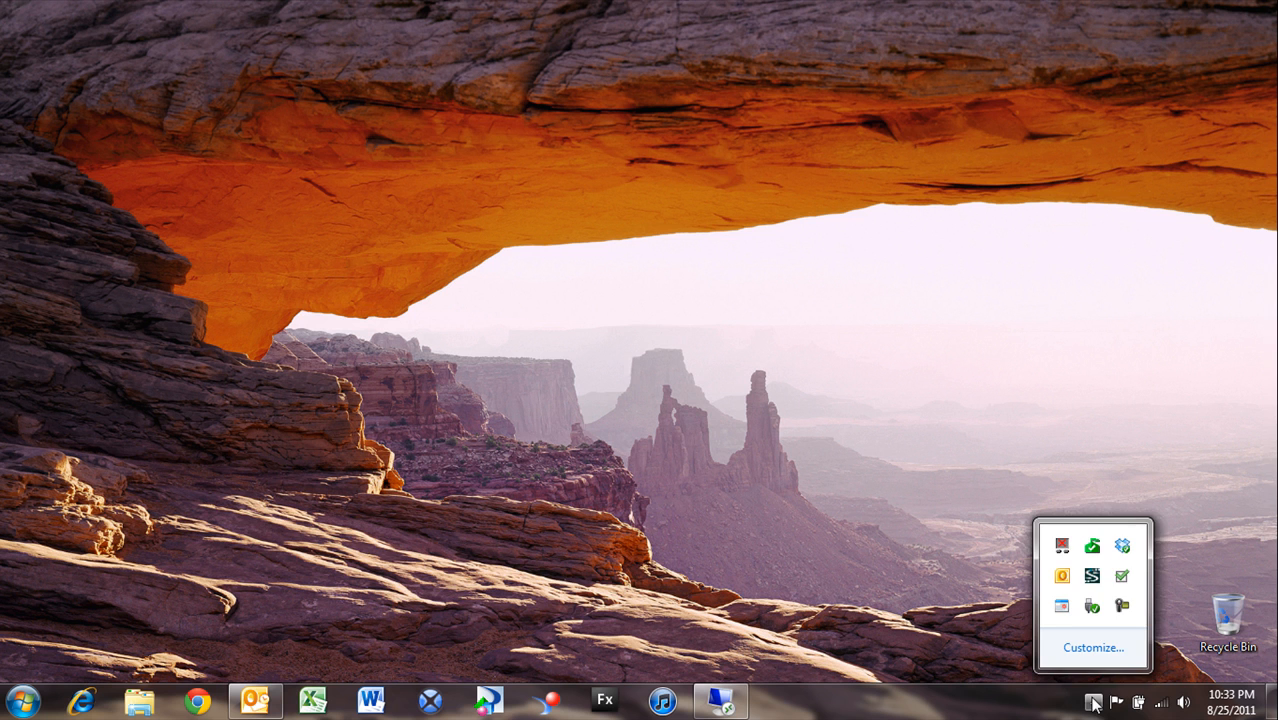
{"action": "right_click", "coordinate": [1119, 606]}
{"action": "left_click", "coordinate": [1152, 515]}
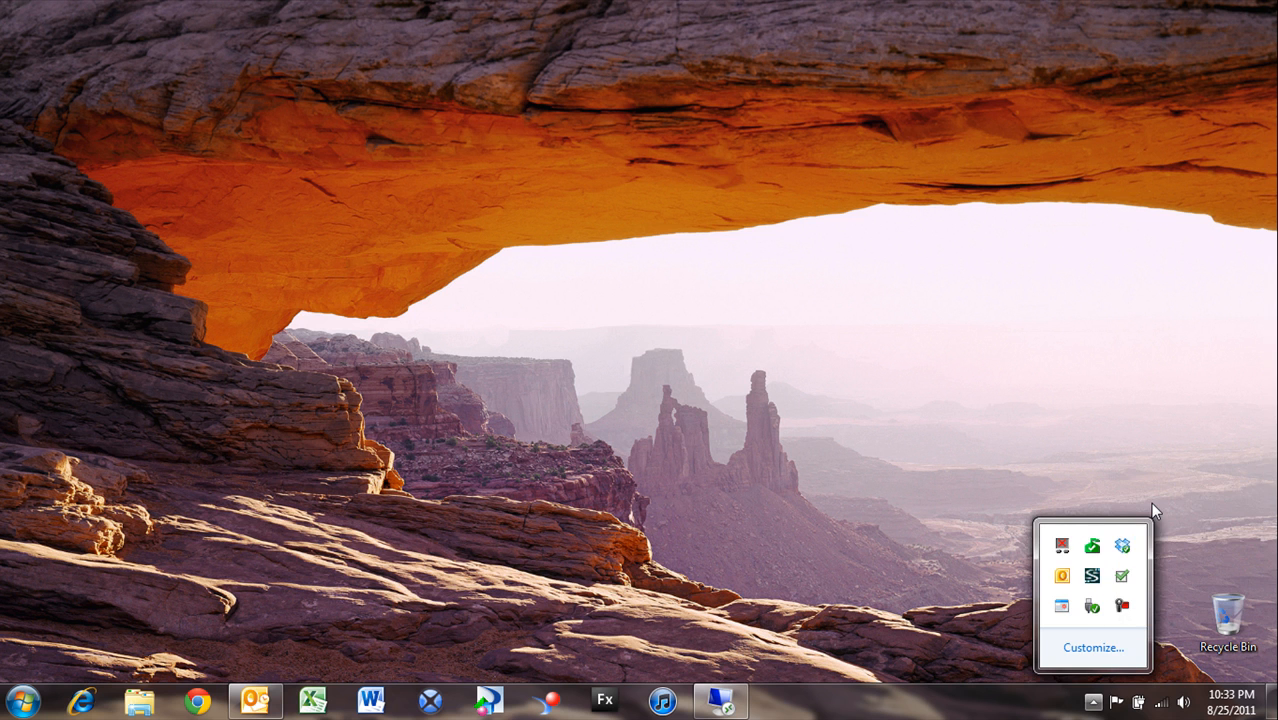